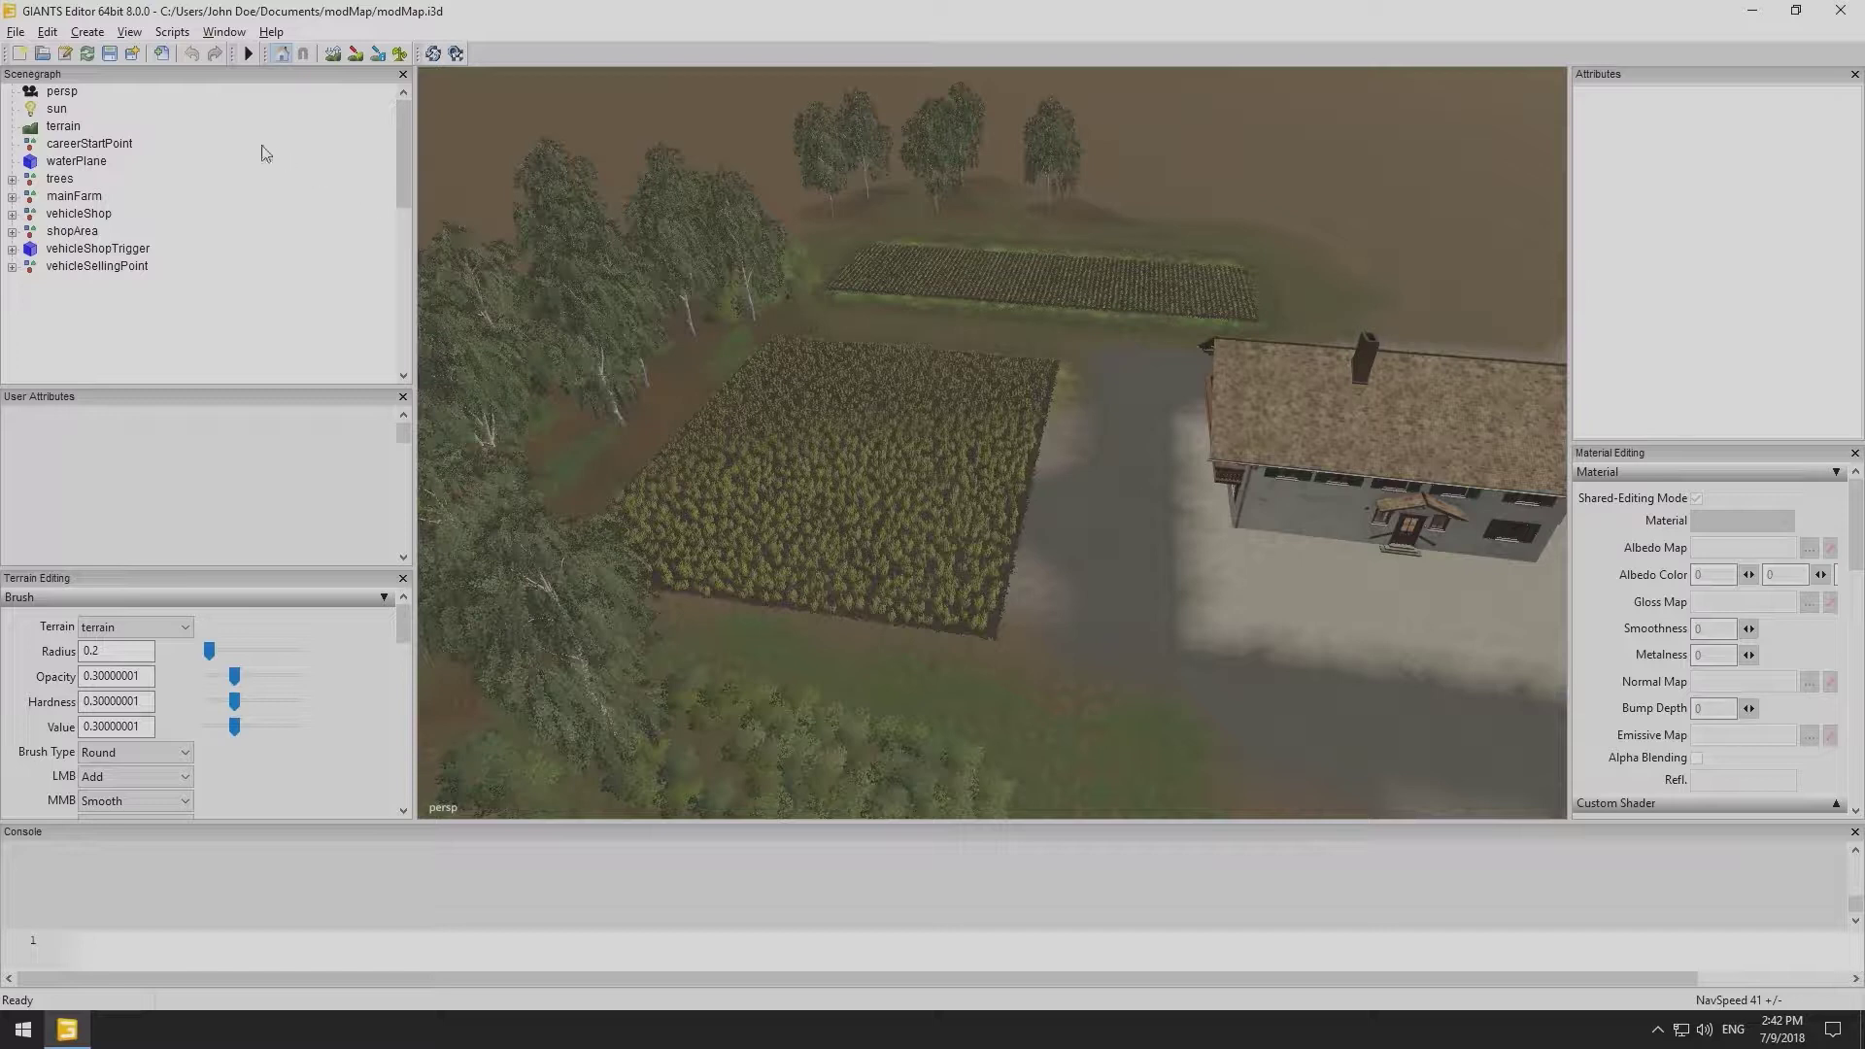
# Create a transform group at the scene root and name it fields.
pyautogui.click(88, 32)
pyautogui.click(109, 55)
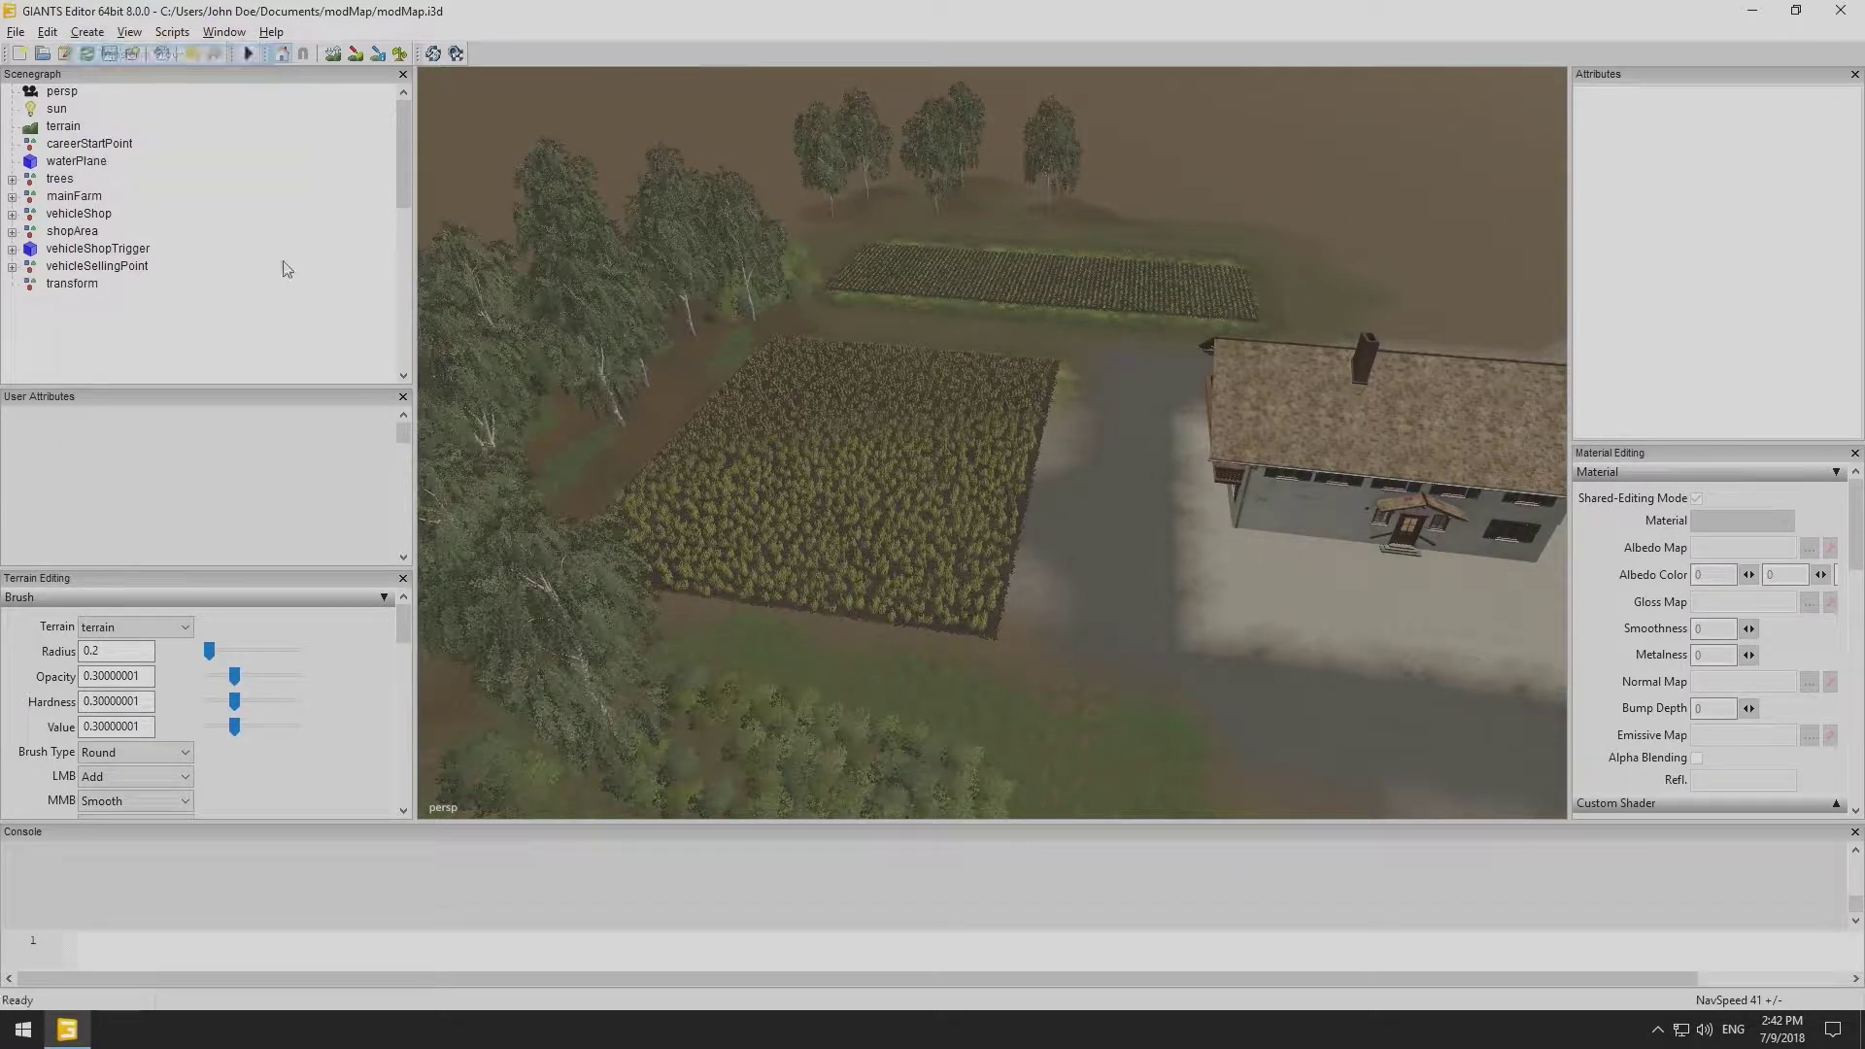
pyautogui.doubleClick(1745, 121)
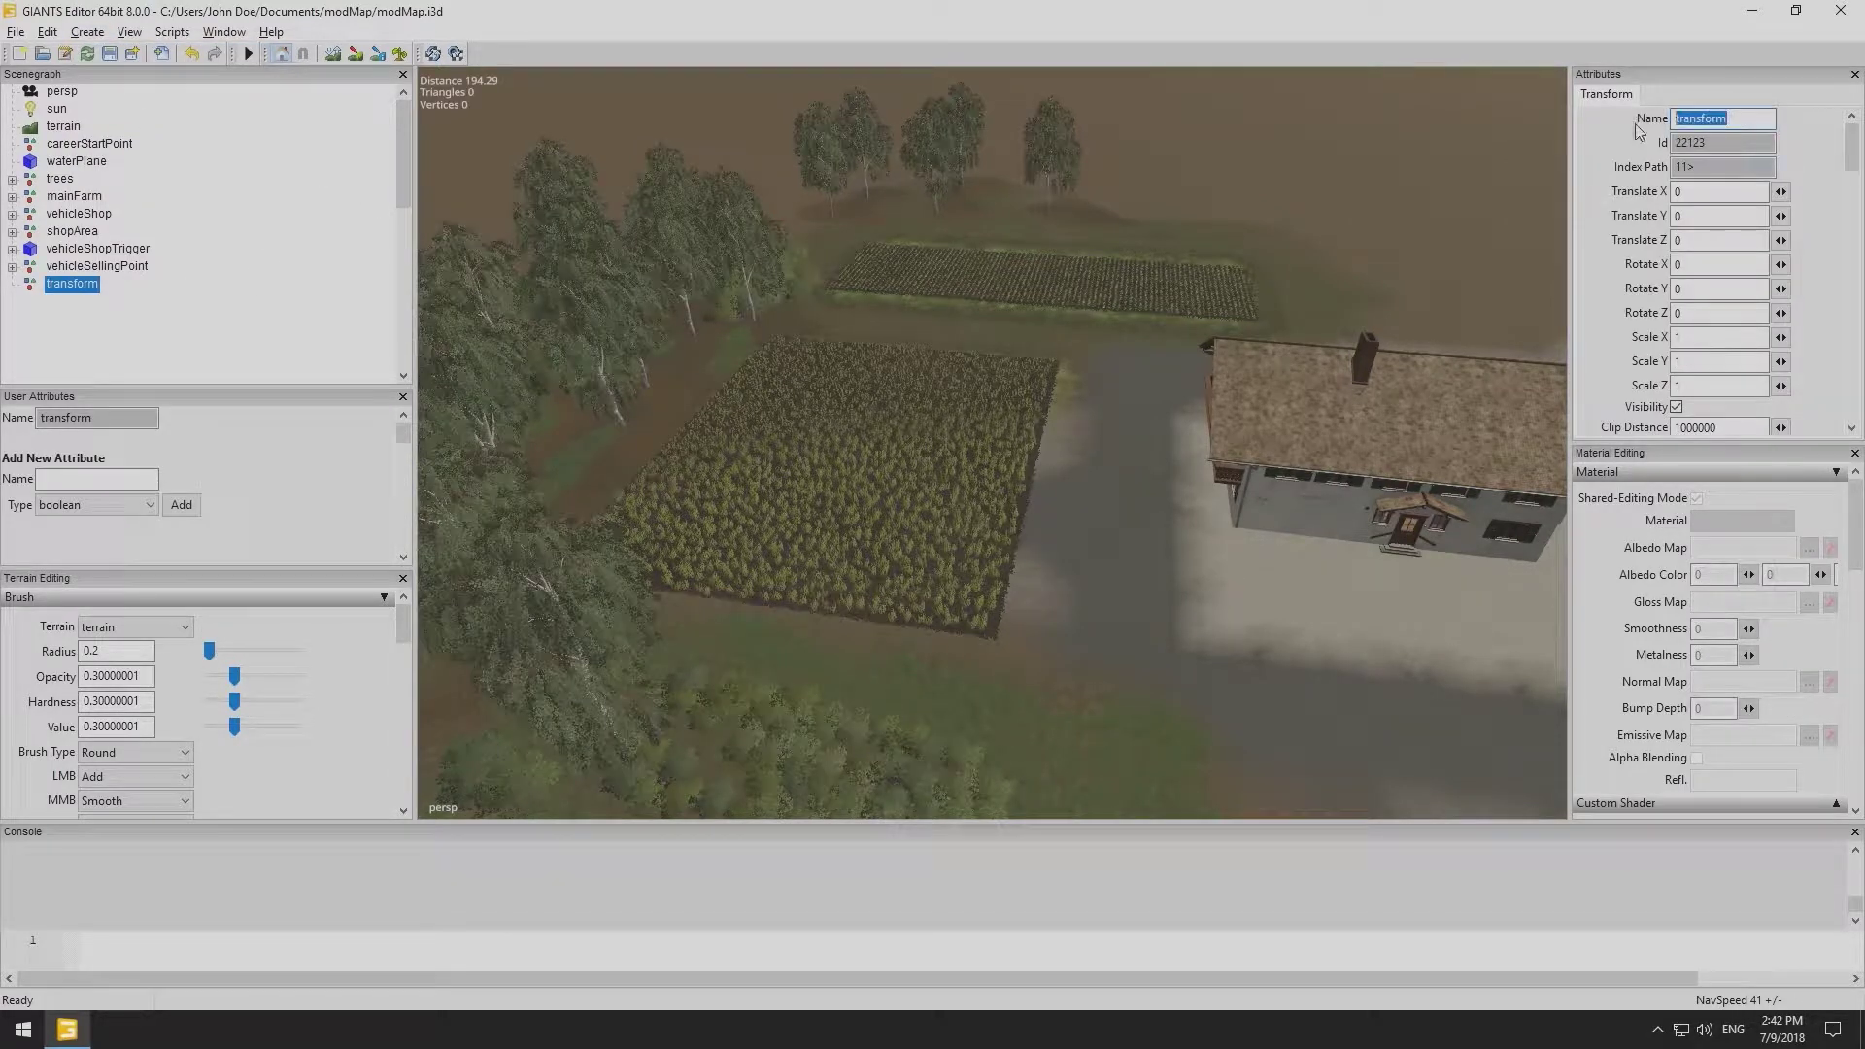
pyautogui.write('fields')
pyautogui.press('Return')
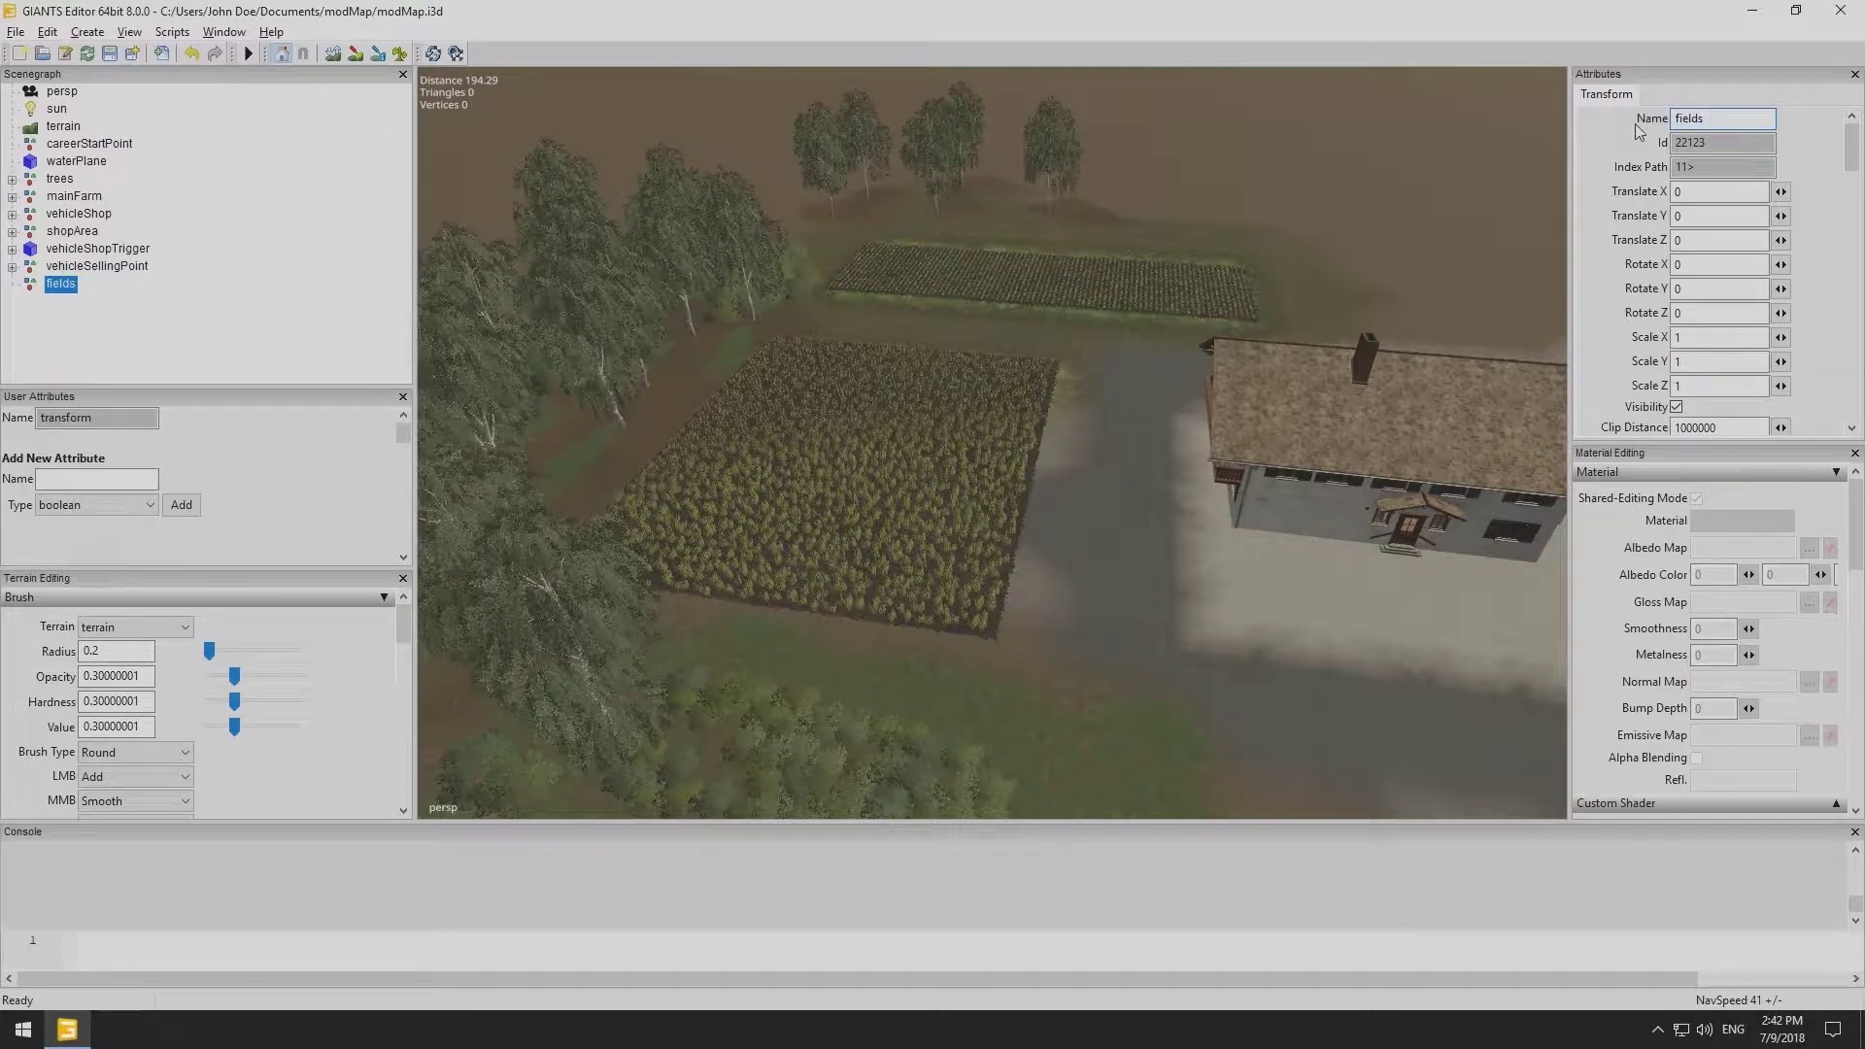
pyautogui.click(87, 326)
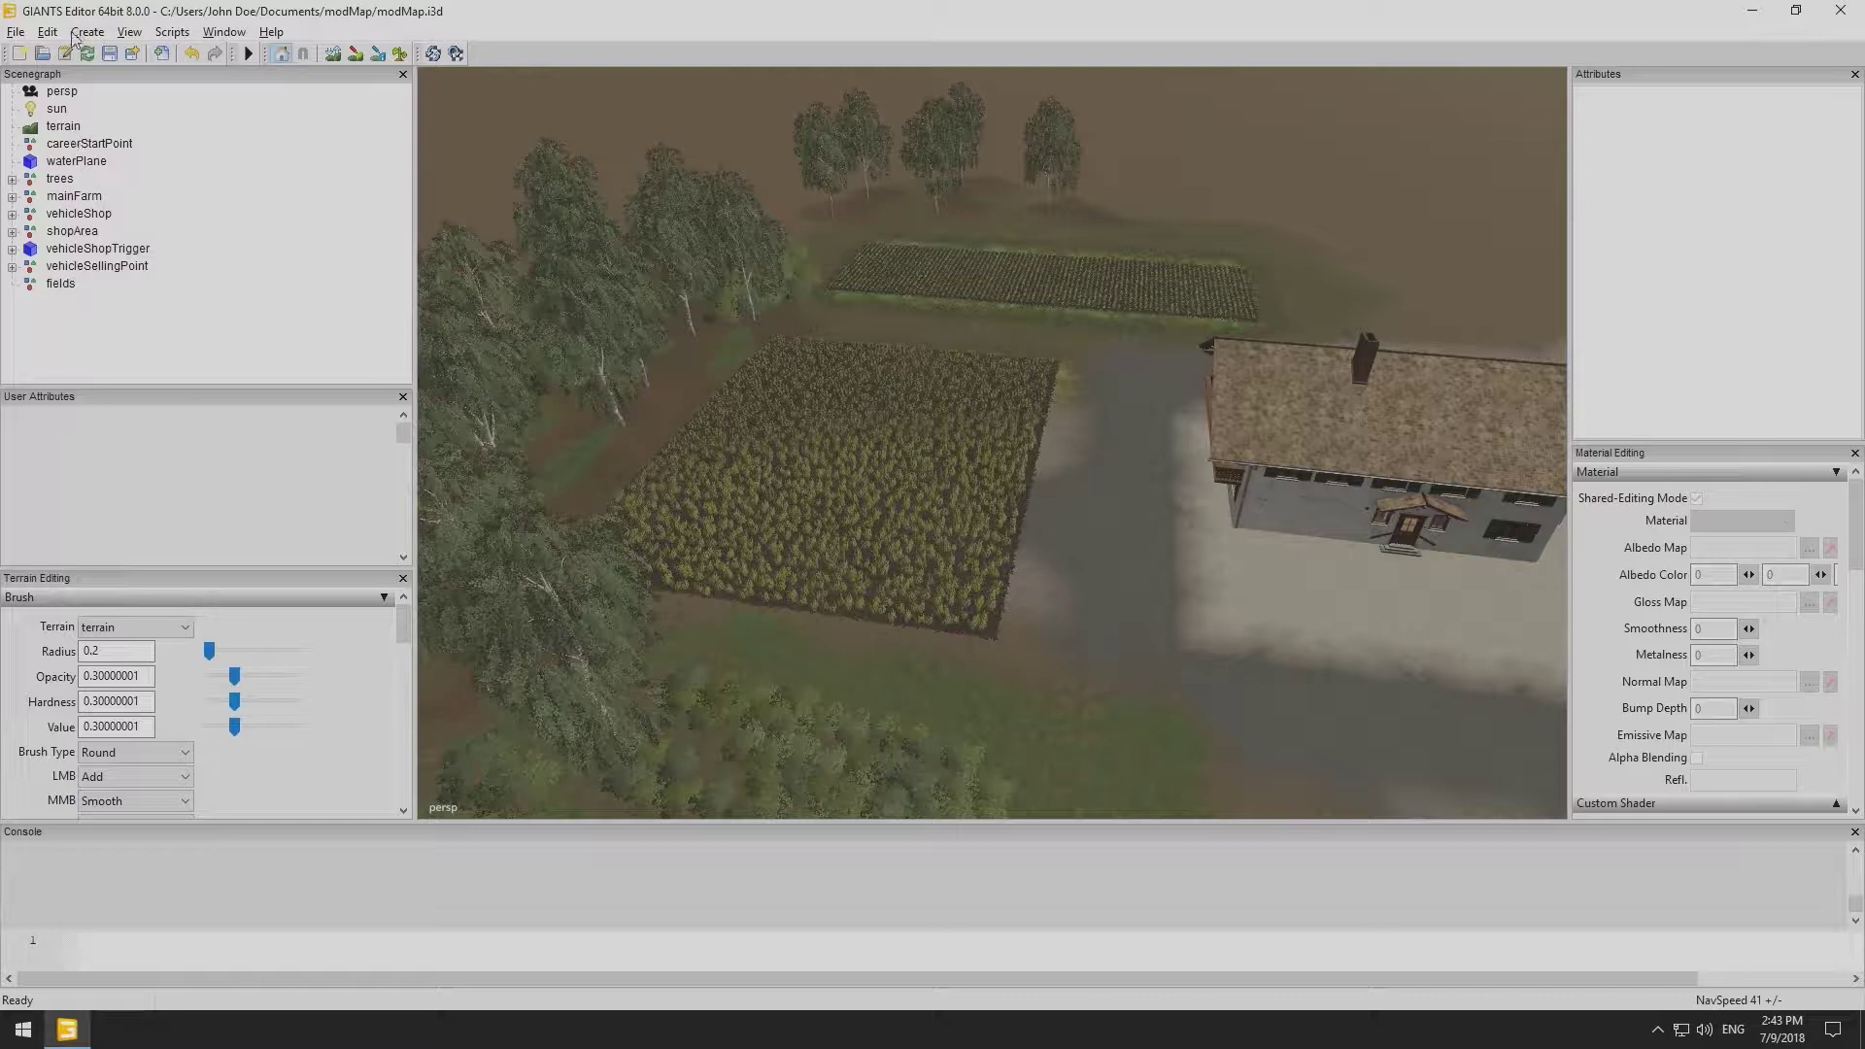
# Create another transform group named field01 and make it a child of the fields group.
pyautogui.click(86, 32)
pyautogui.click(99, 55)
pyautogui.click(97, 303)
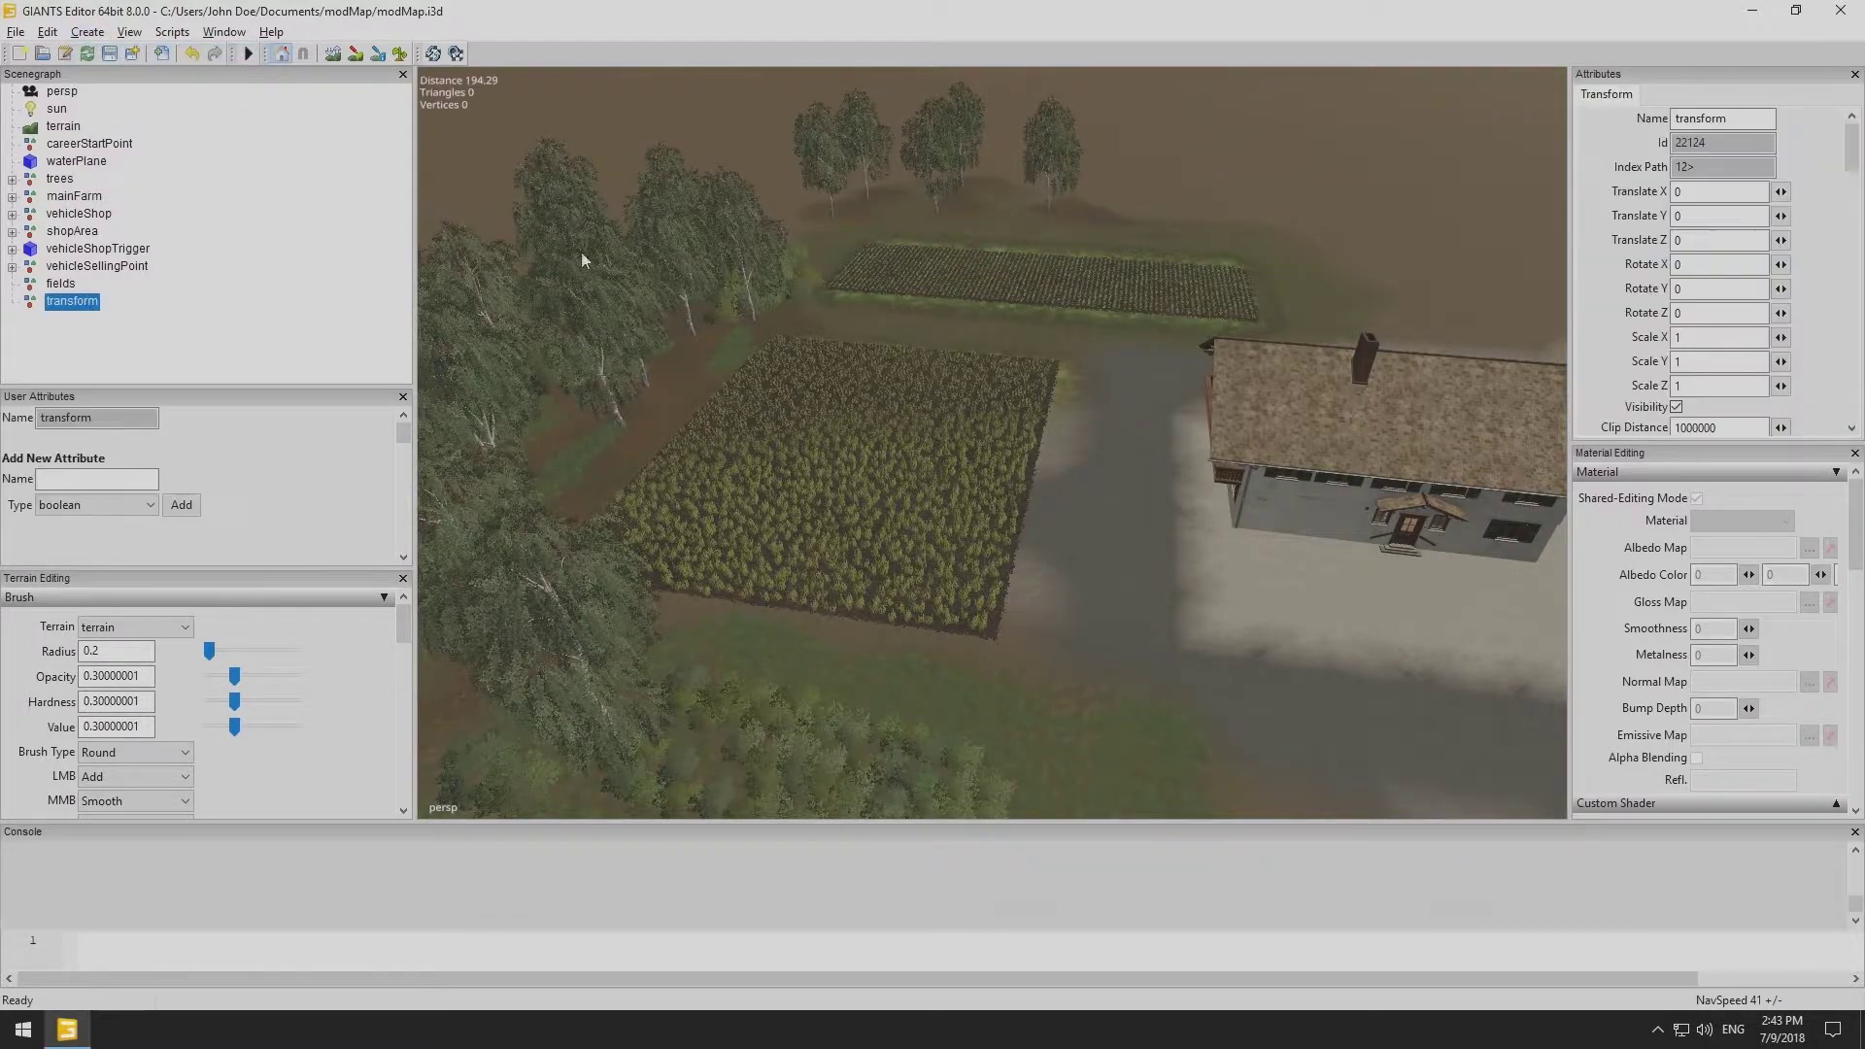
pyautogui.write('field01')
pyautogui.press('Return')
pyautogui.click(117, 309)
pyautogui.moveTo(68, 301); pyautogui.dragTo(50, 289)
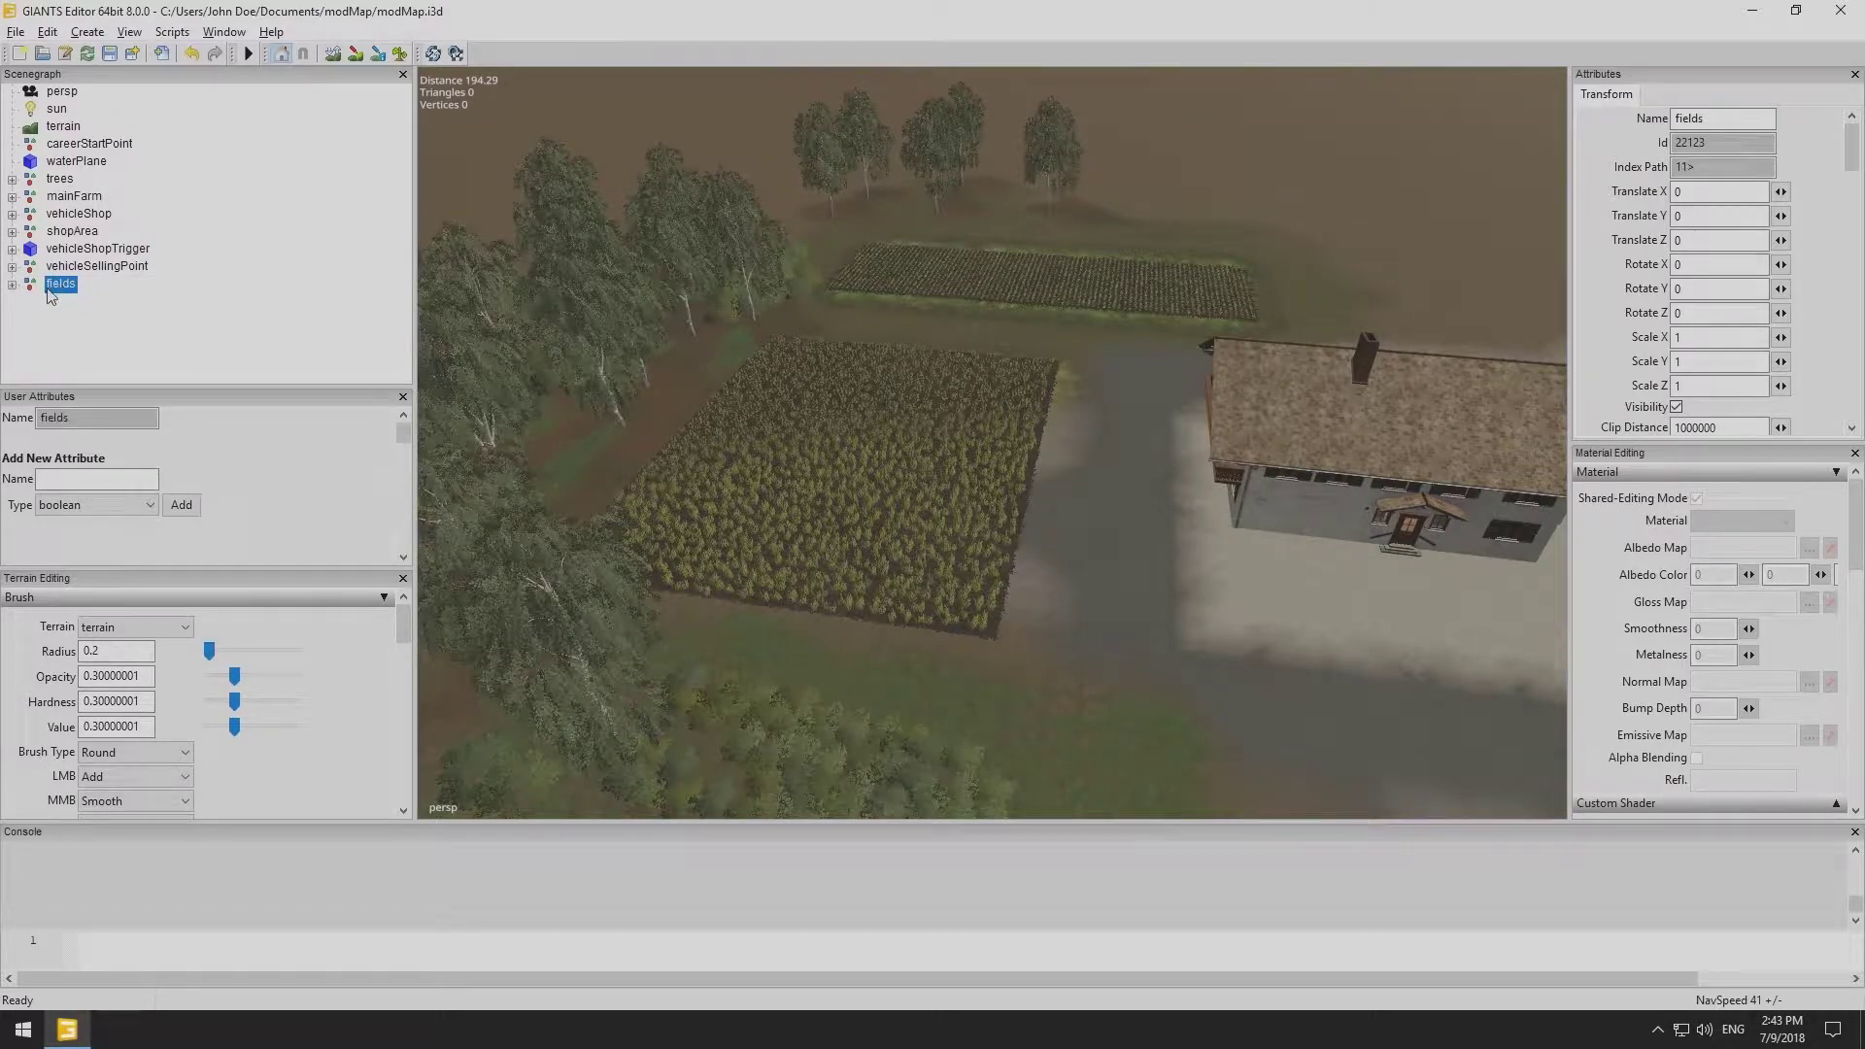
pyautogui.click(37, 303)
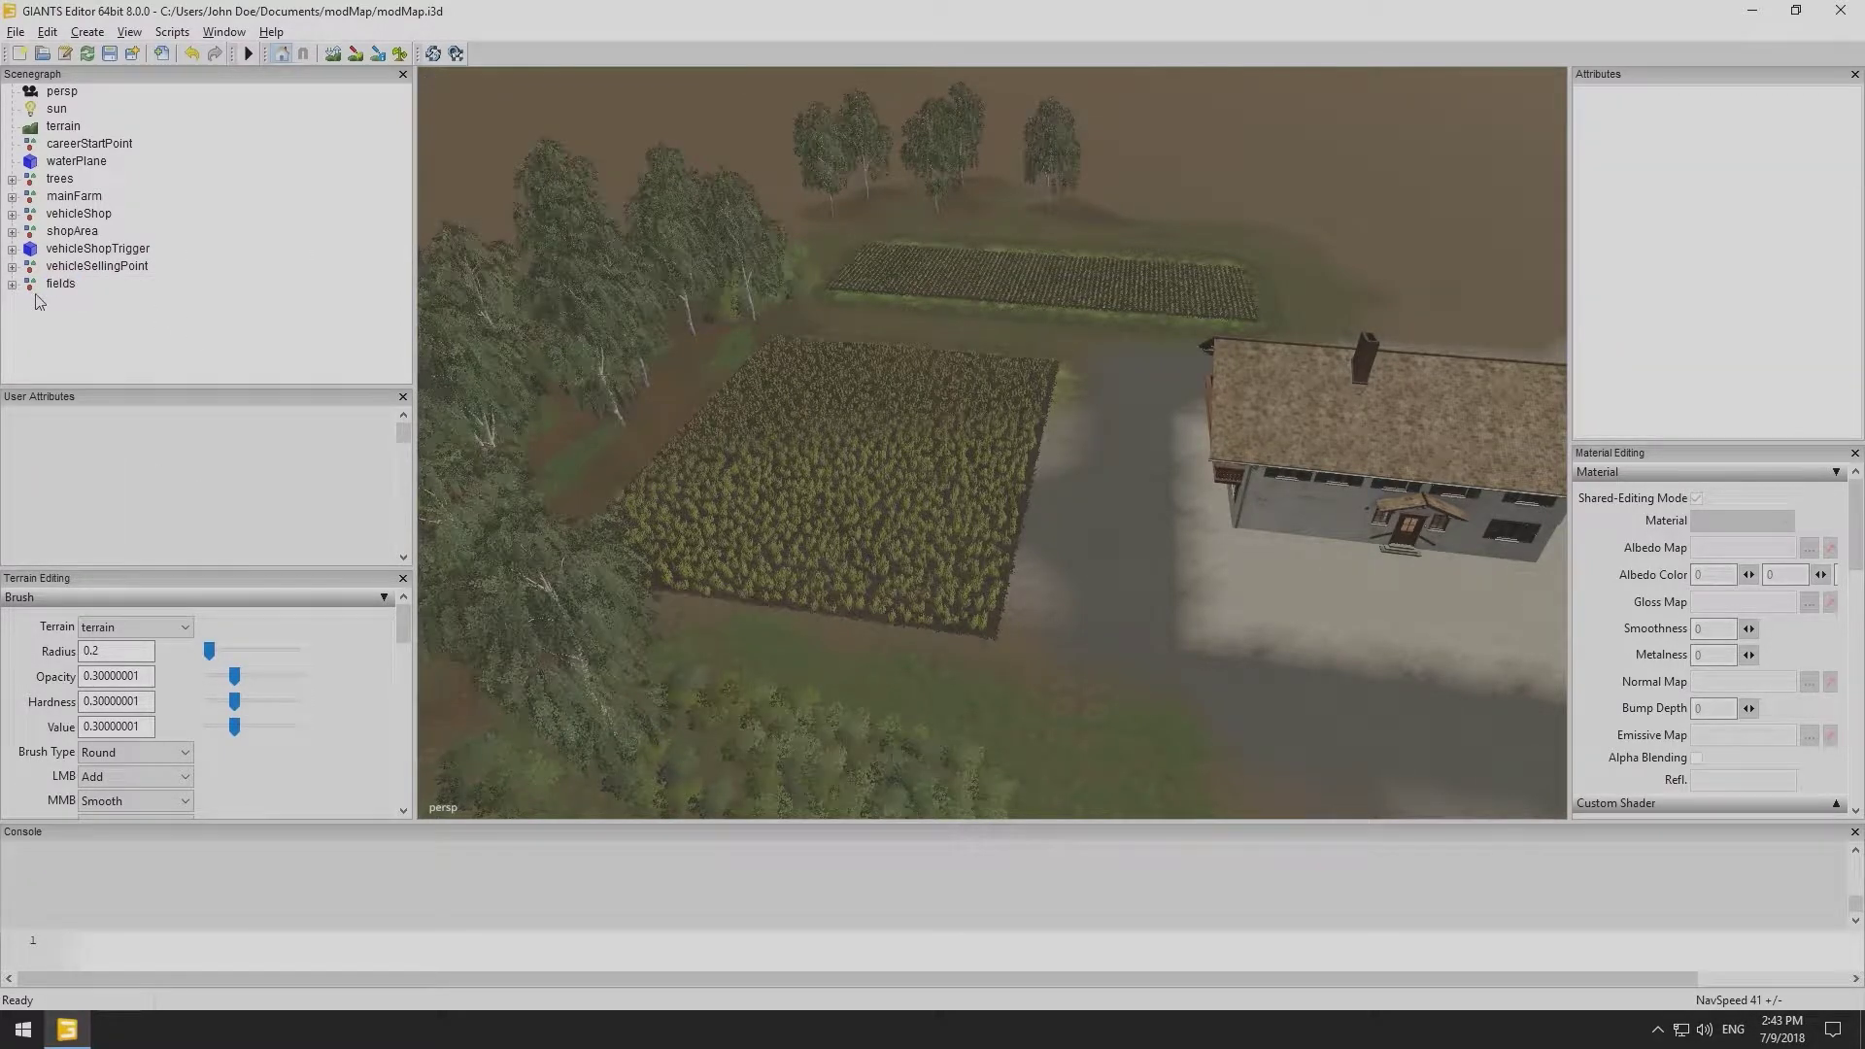
# Place field01 on the large crop field's front corner beside the driveway, at about X 141.7, Y 80, Z -114.8.
pyautogui.click(12, 283)
pyautogui.click(78, 301)
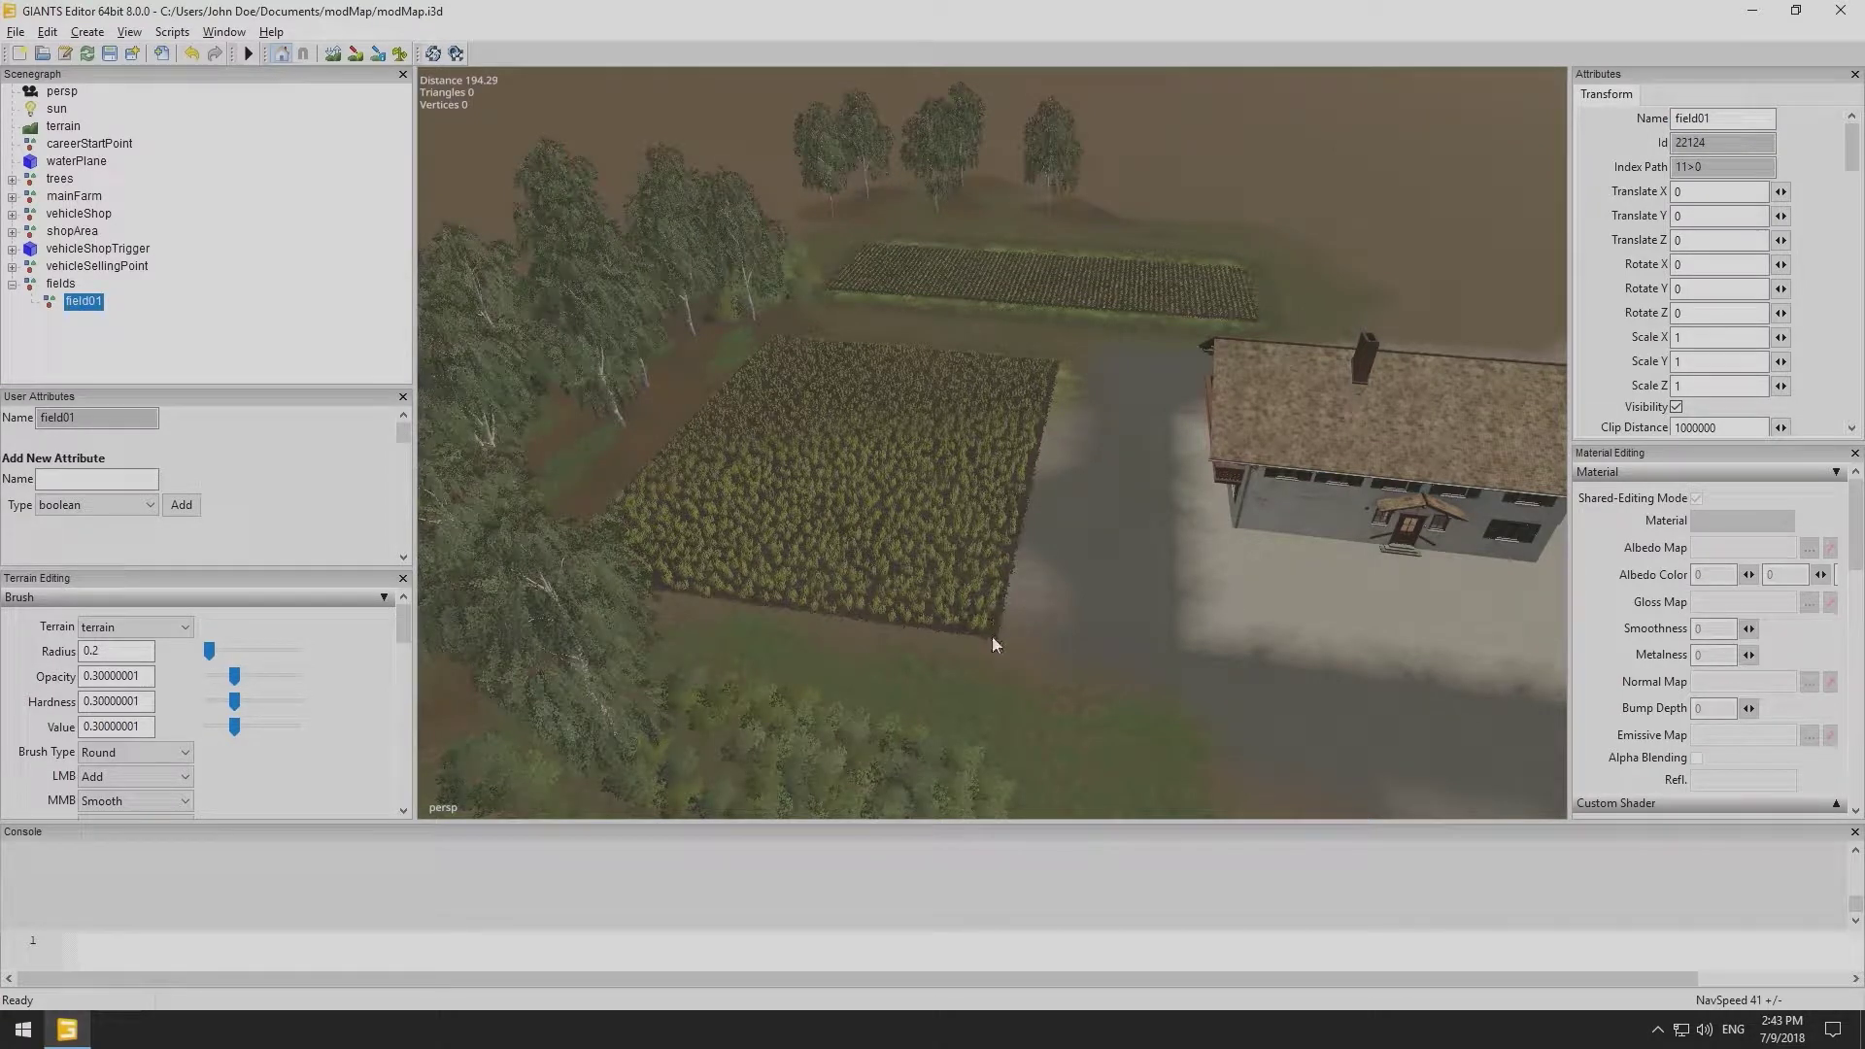
pyautogui.click(121, 320)
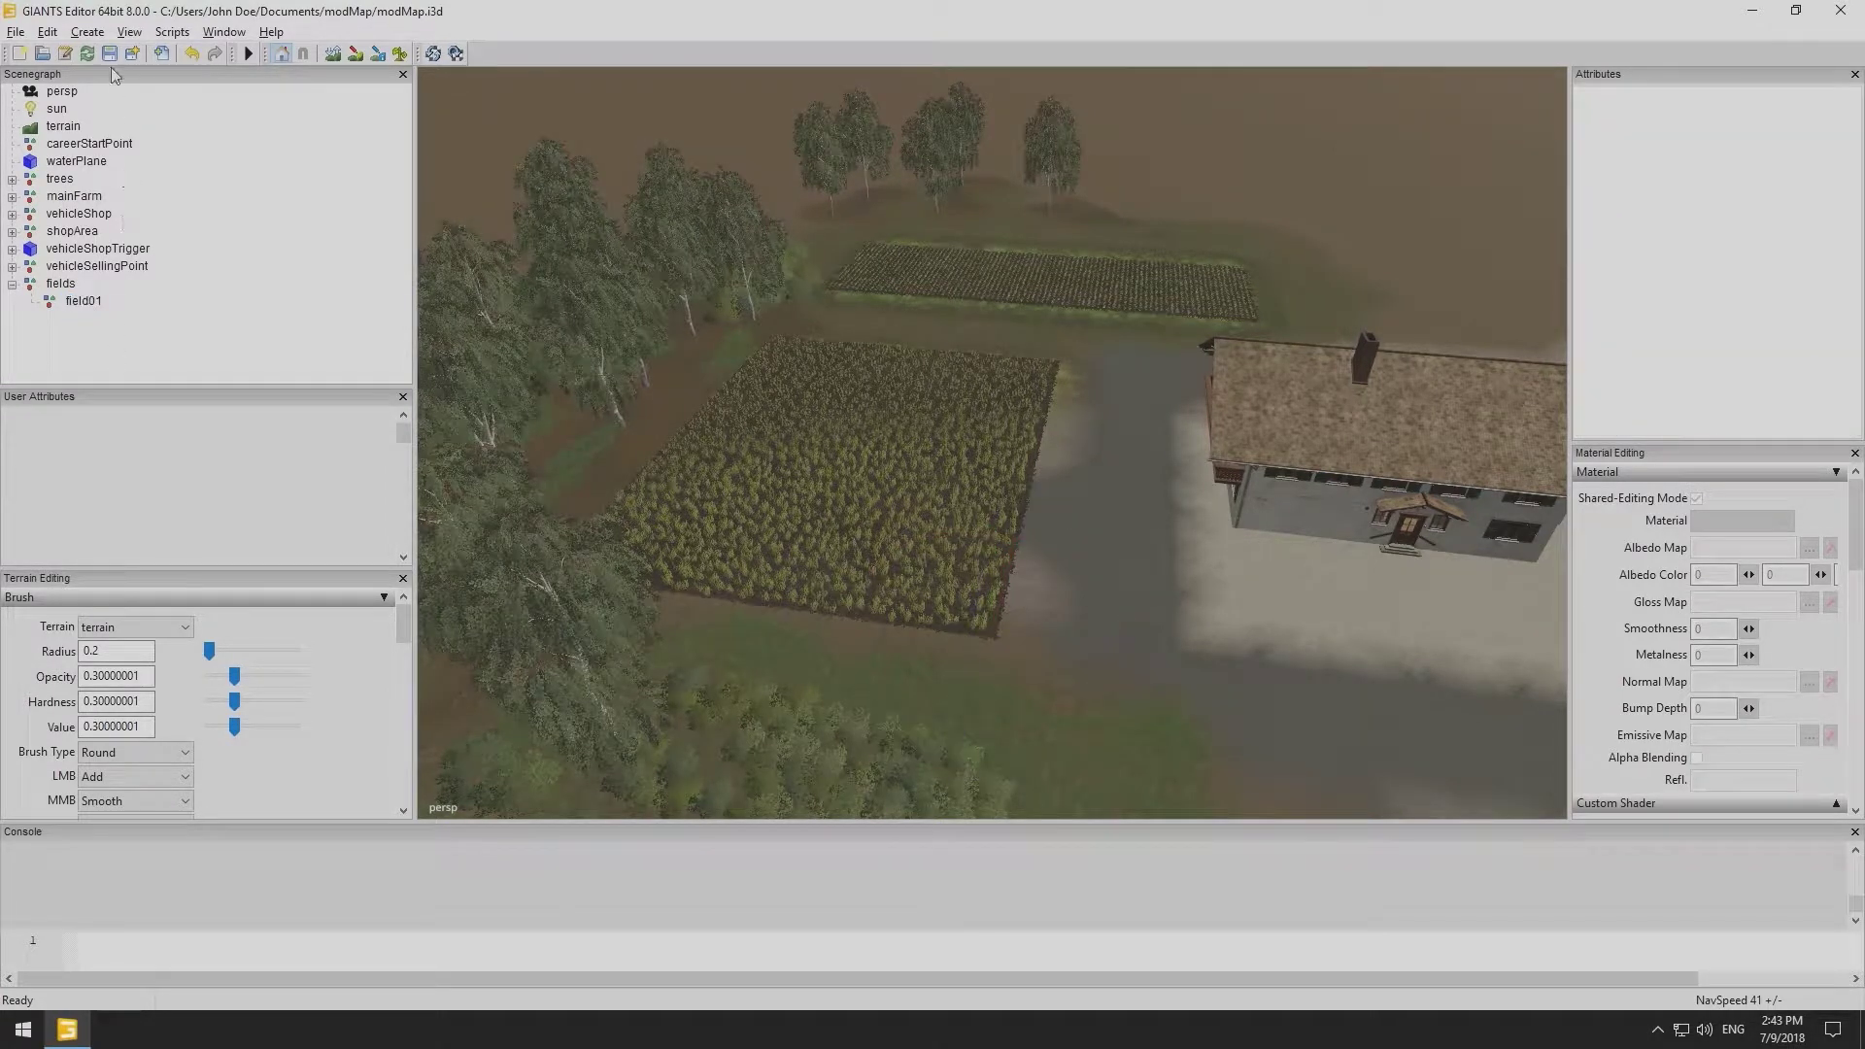
# Create a transform group named fieldDimensions and nest it inside field01.
pyautogui.click(87, 32)
pyautogui.click(112, 50)
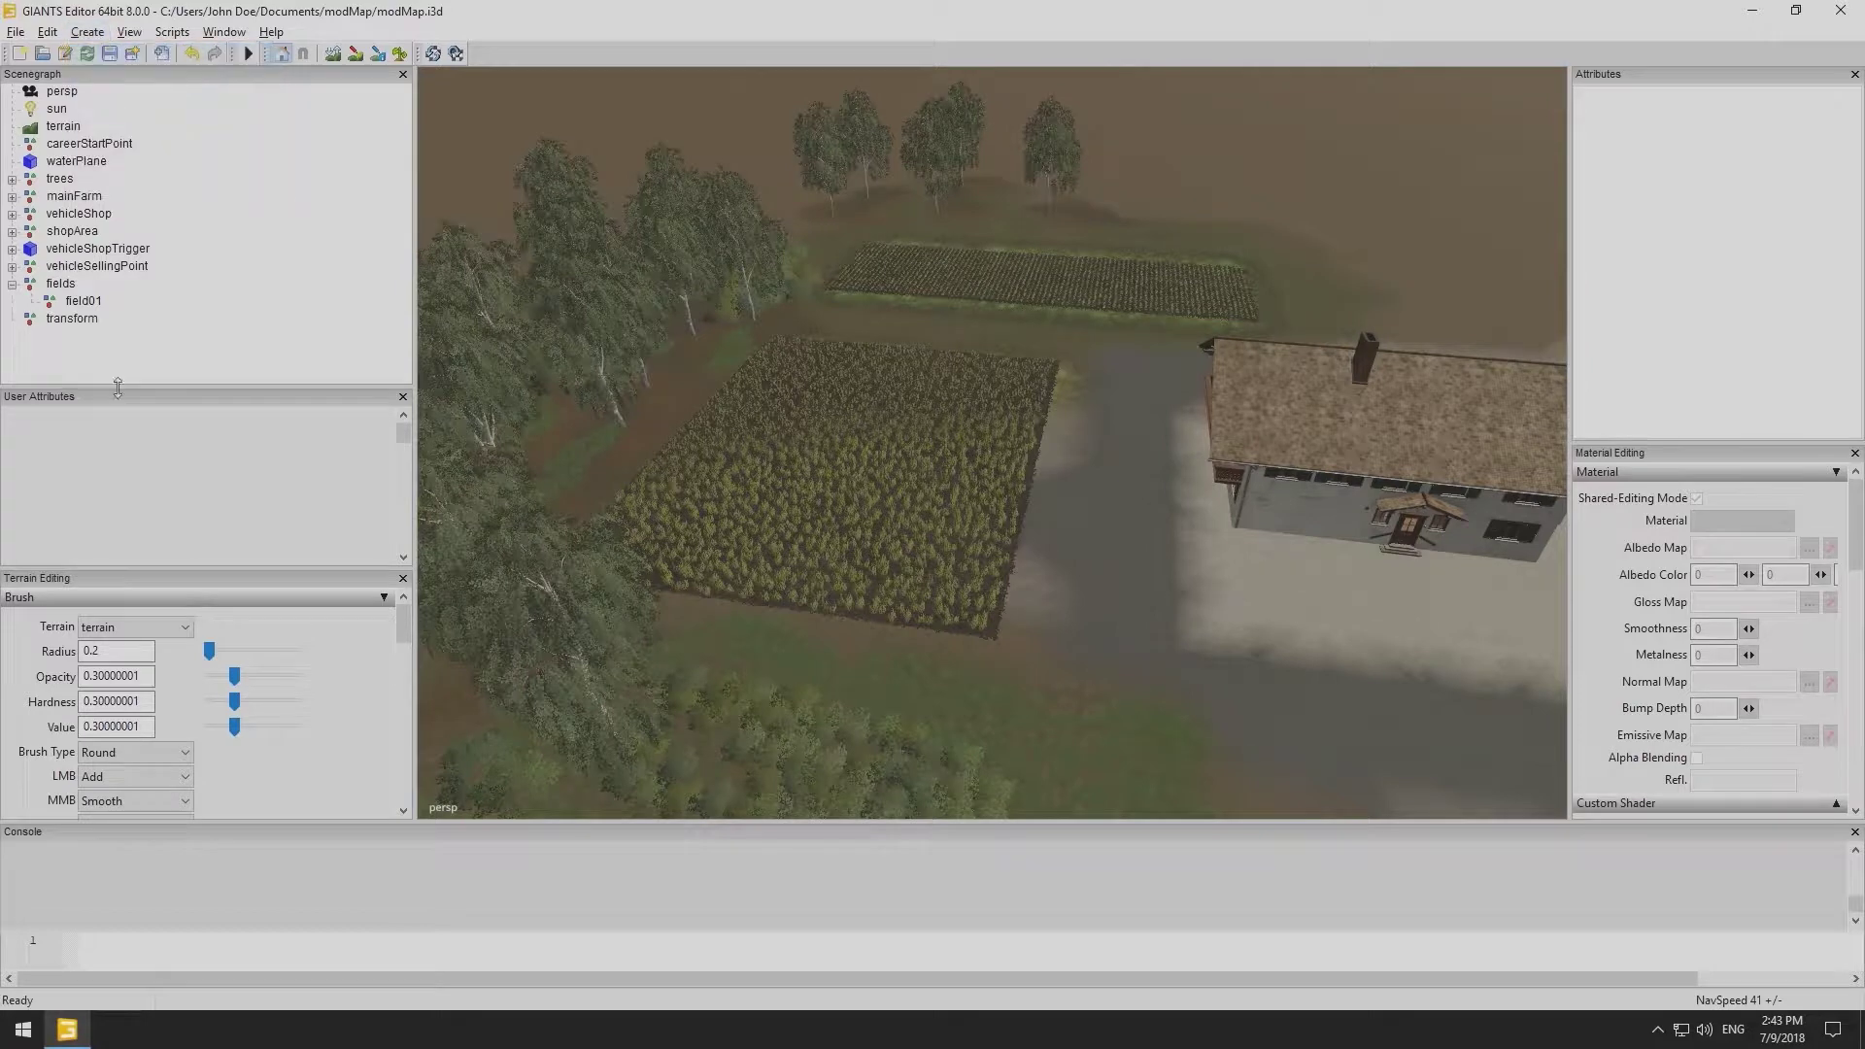
pyautogui.click(75, 320)
pyautogui.moveTo(1740, 115); pyautogui.dragTo(1645, 129)
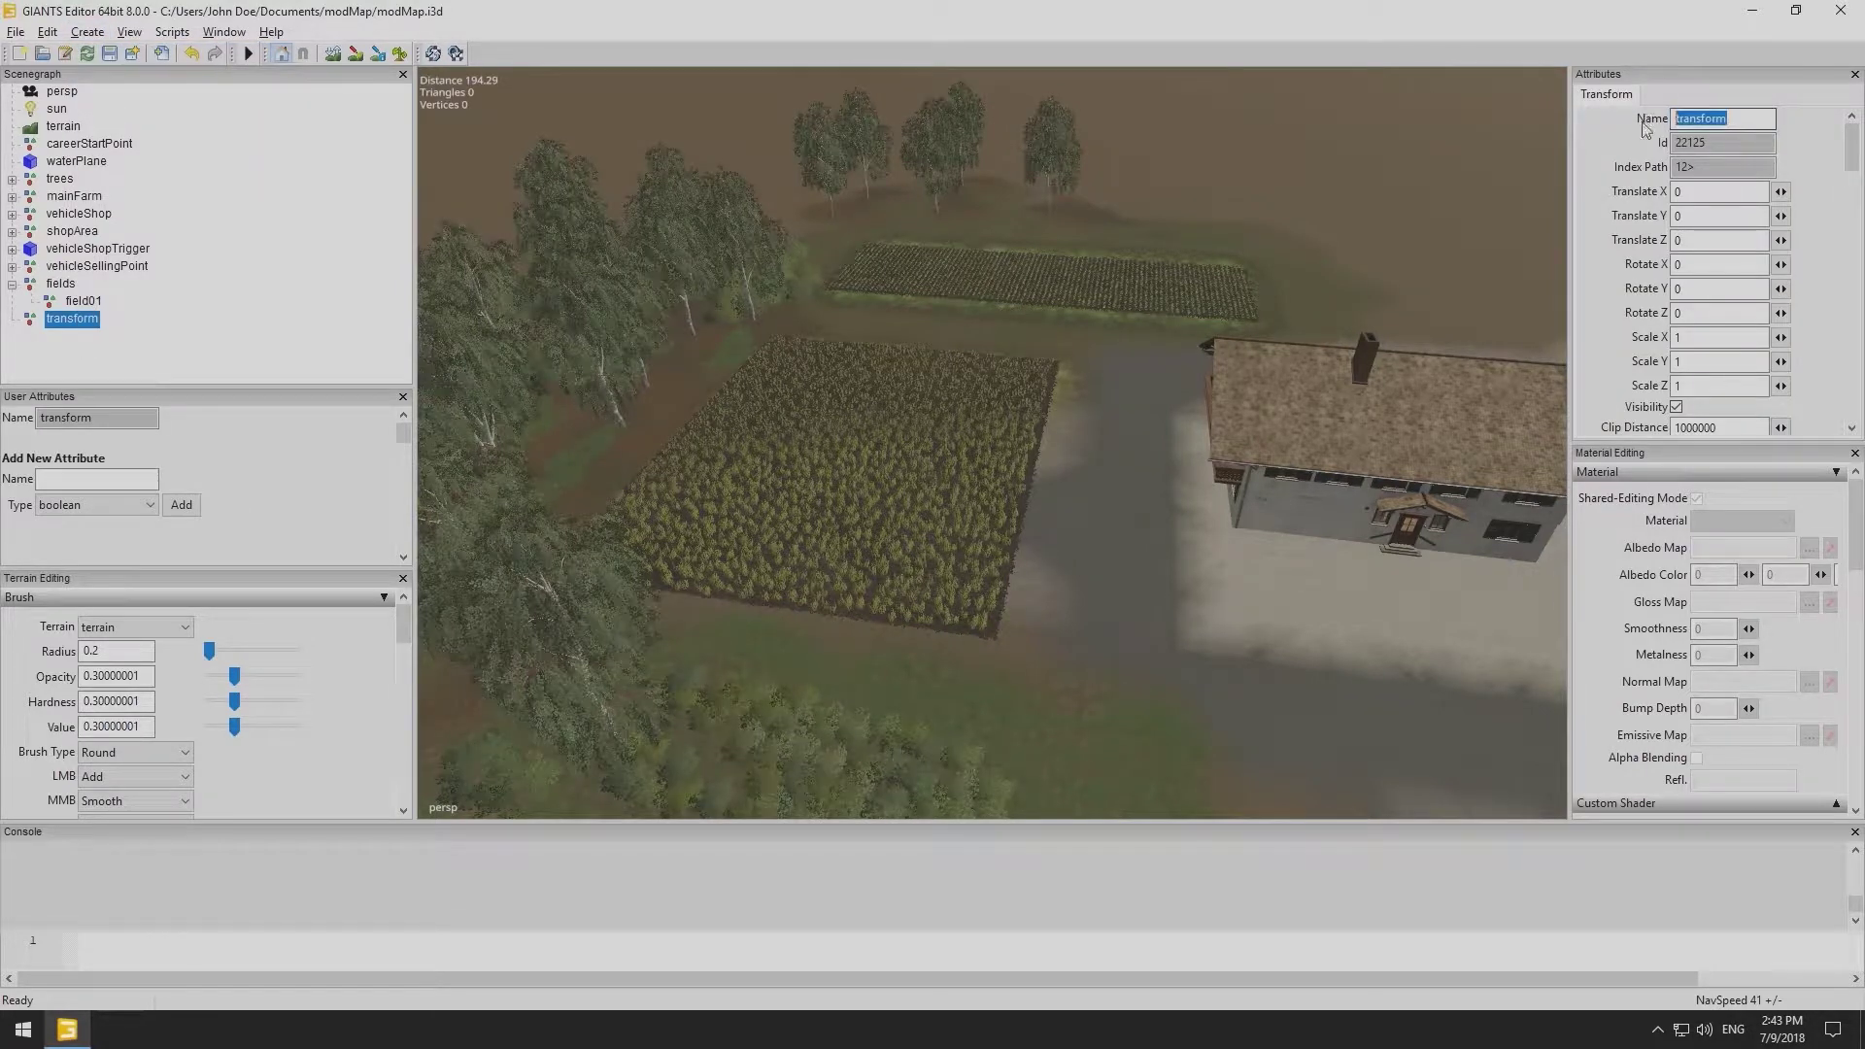
pyautogui.write('fieldDimensions')
pyautogui.press('Return')
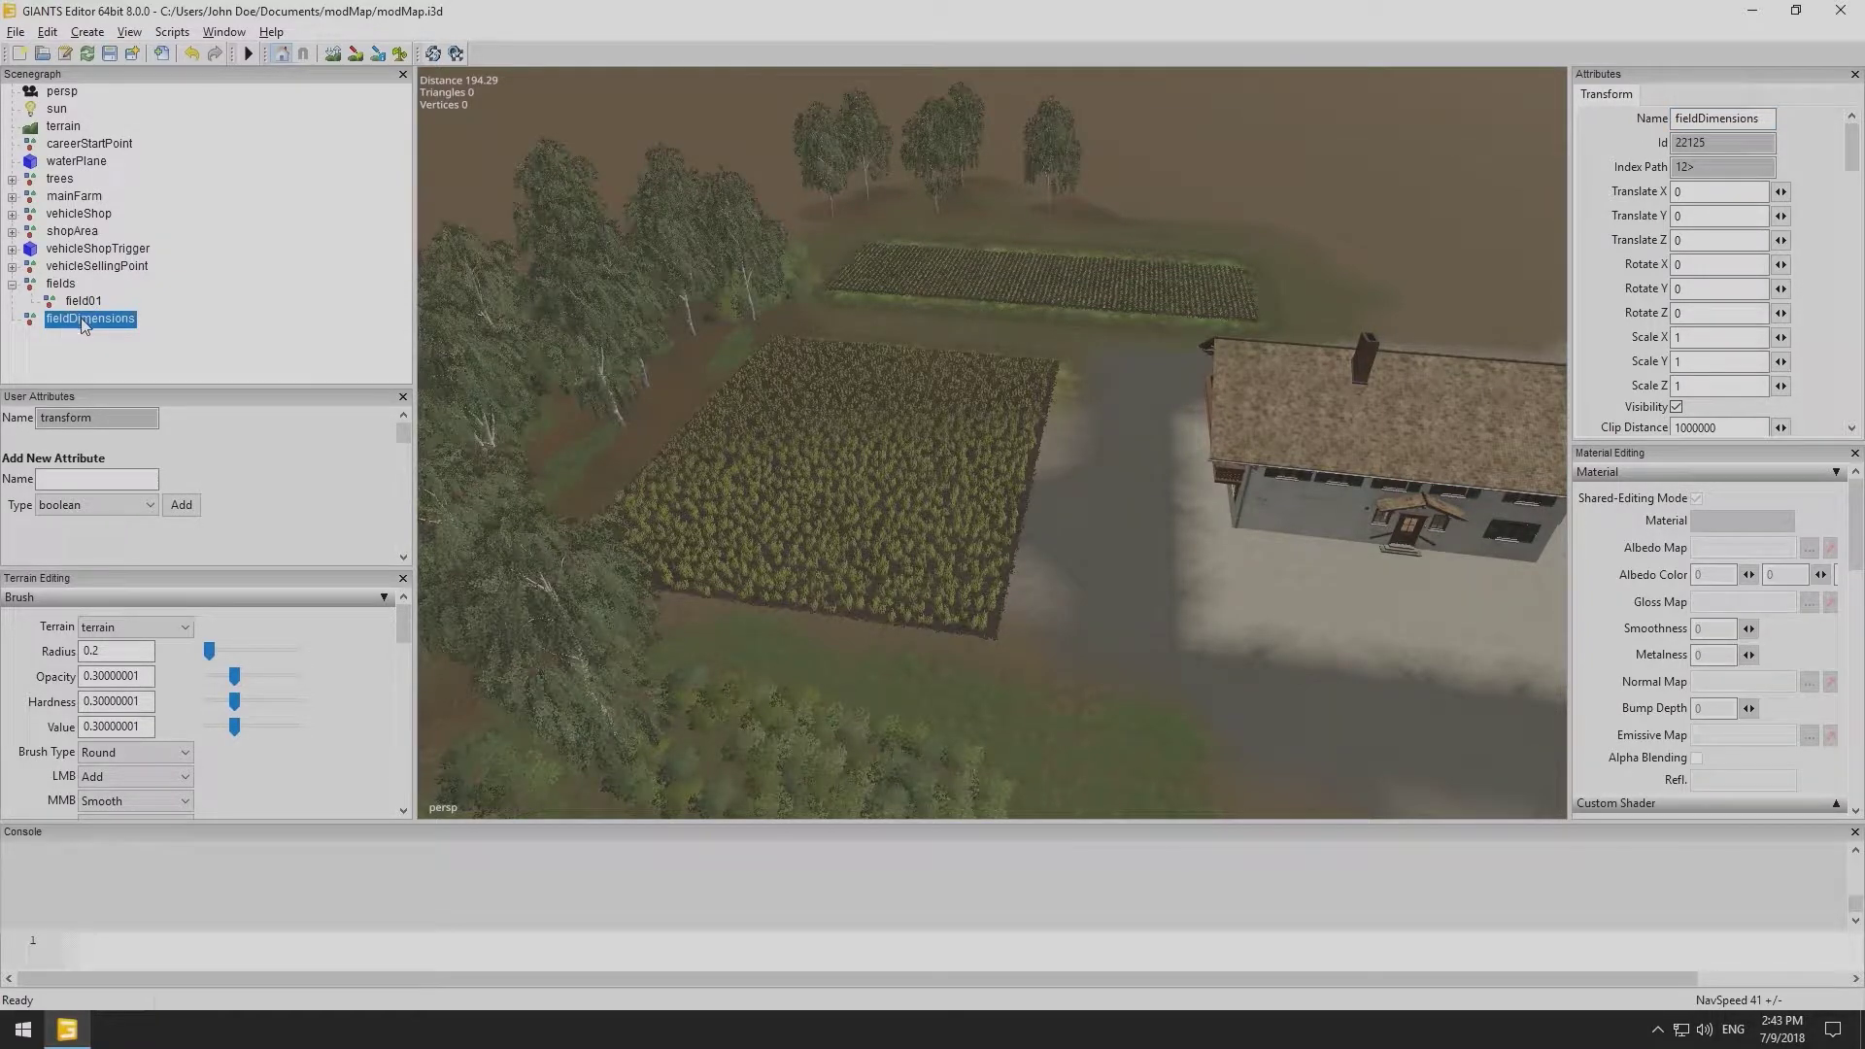
pyautogui.moveTo(84, 326); pyautogui.dragTo(83, 302)
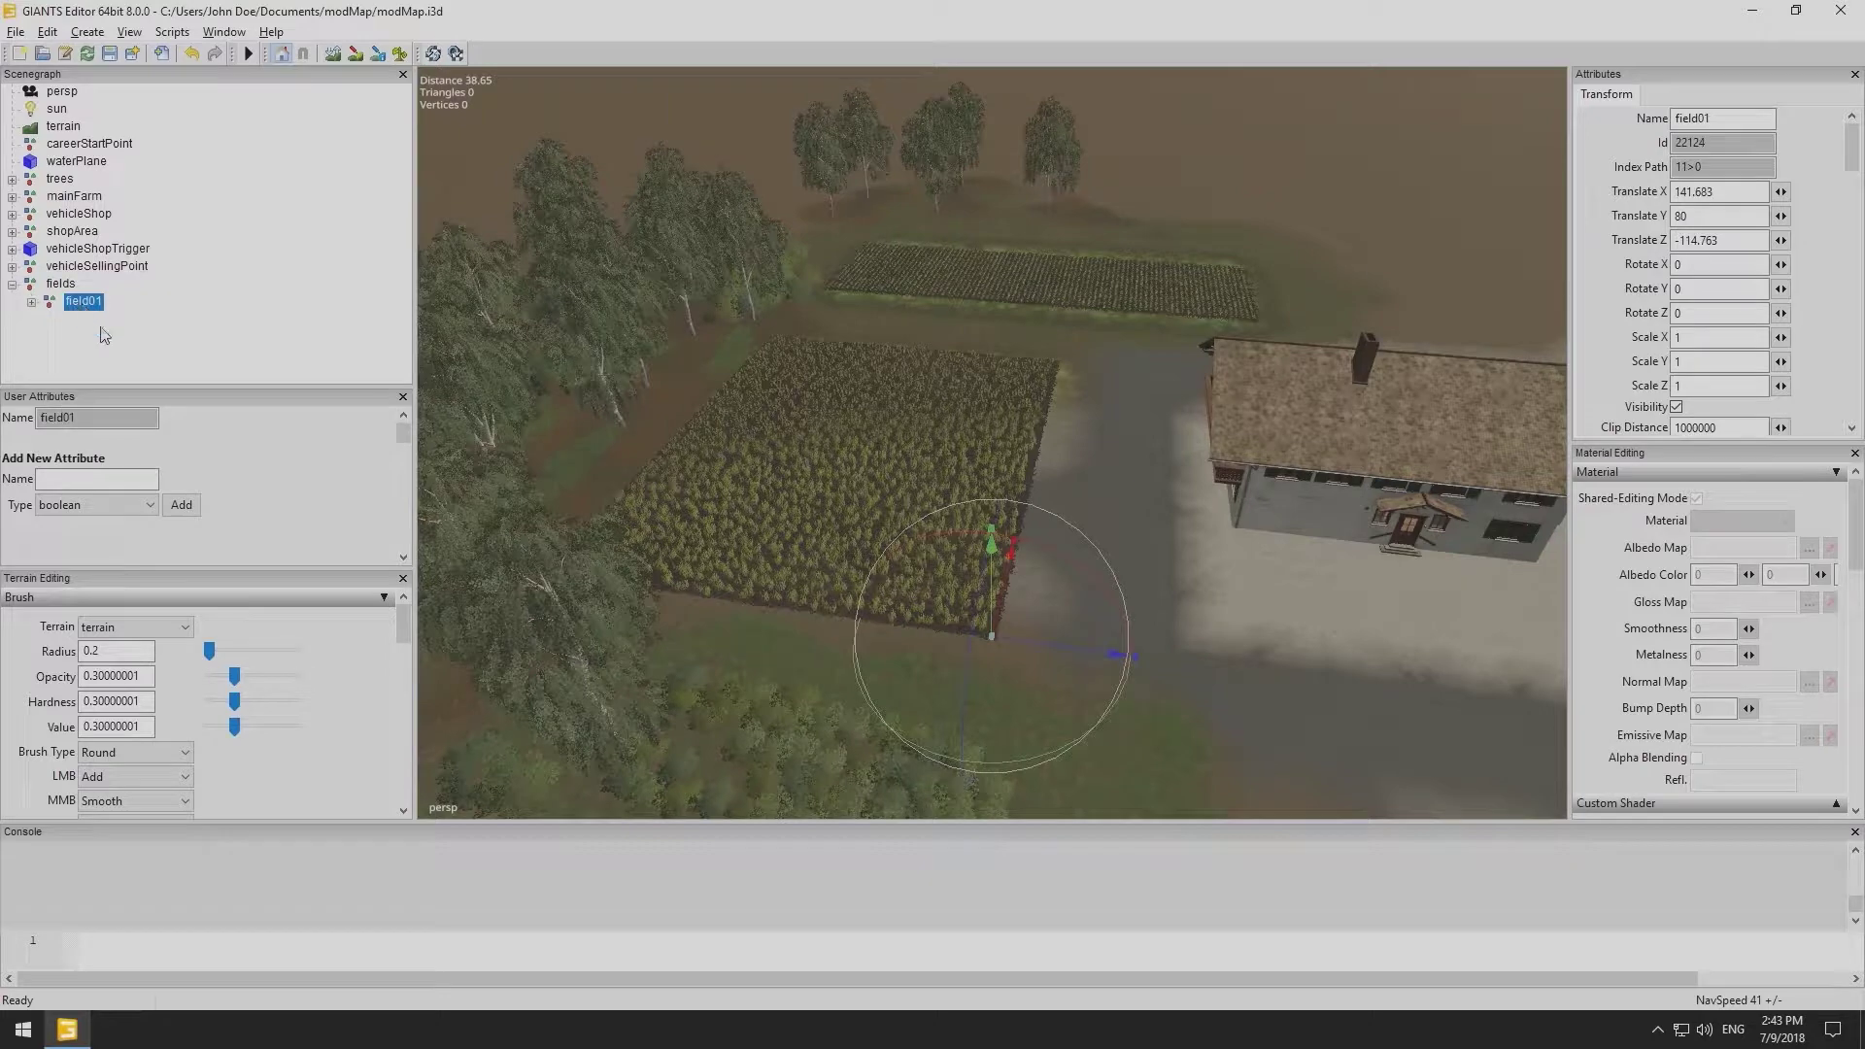
# Create three more transform groups at the scene root.
pyautogui.click(90, 33)
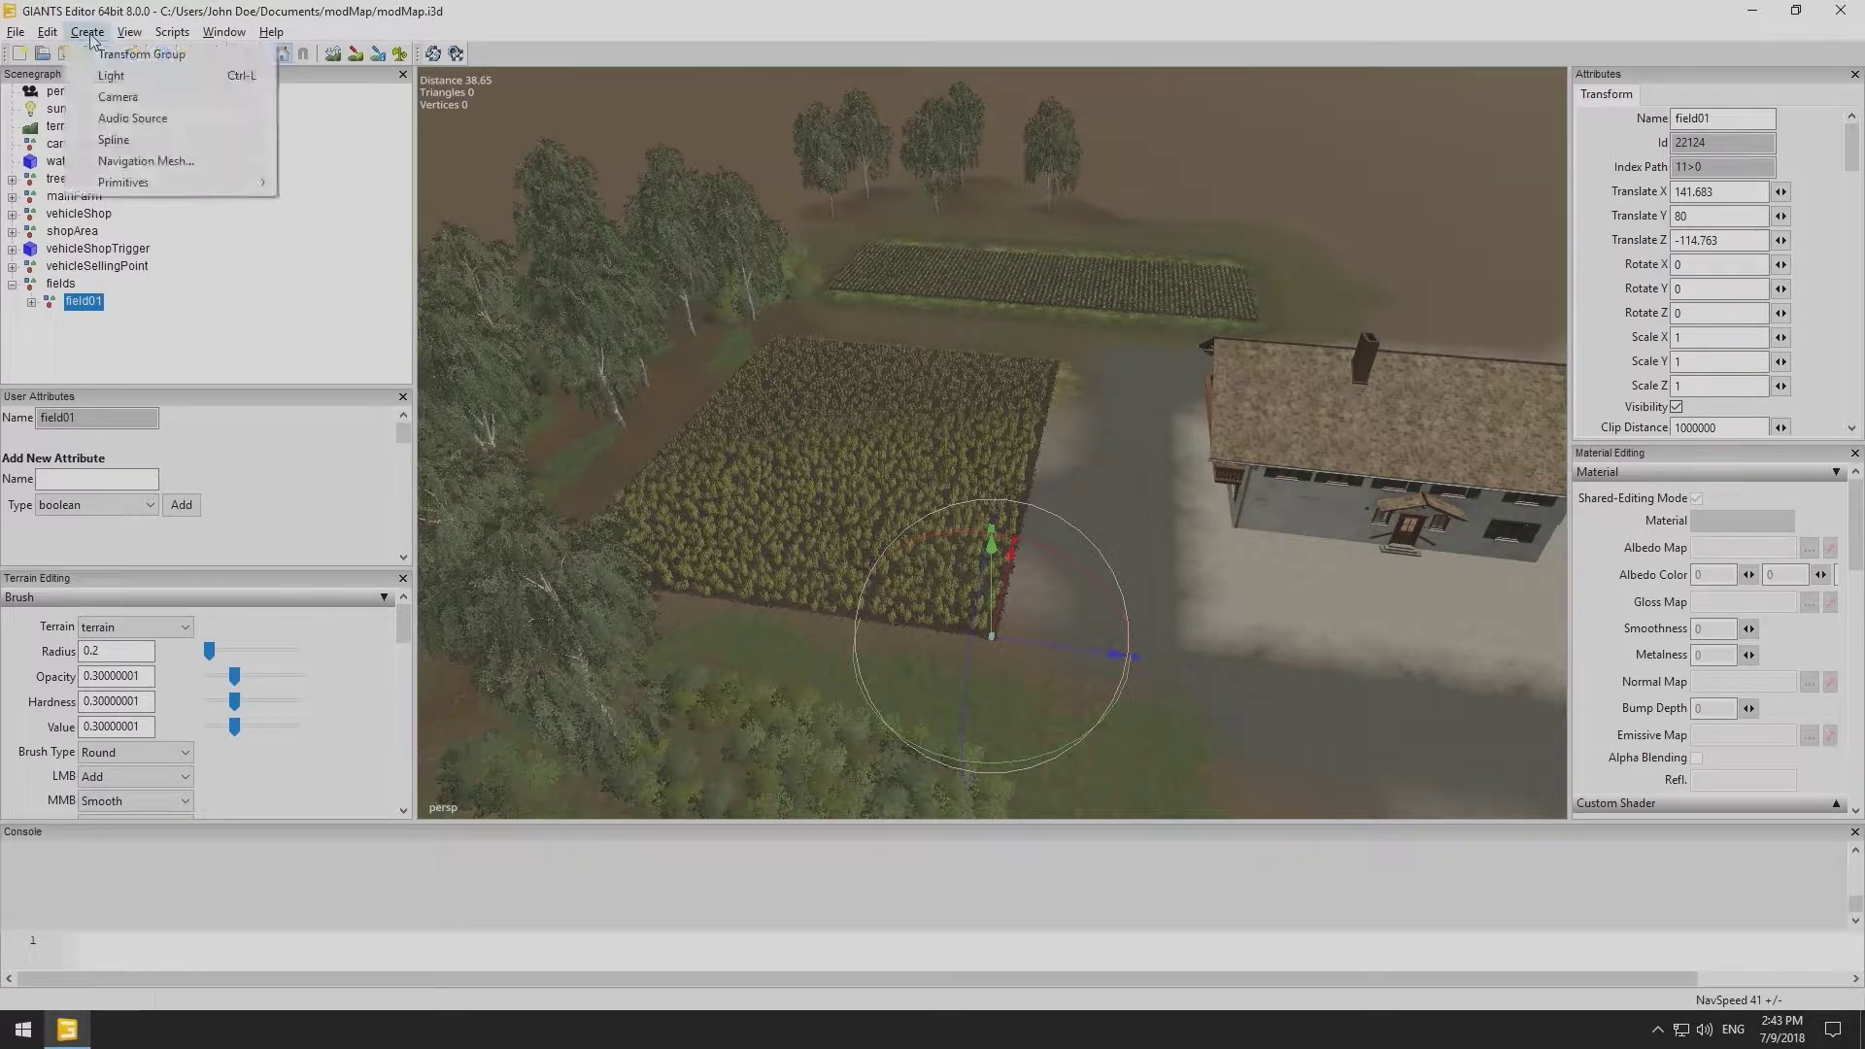
pyautogui.click(102, 56)
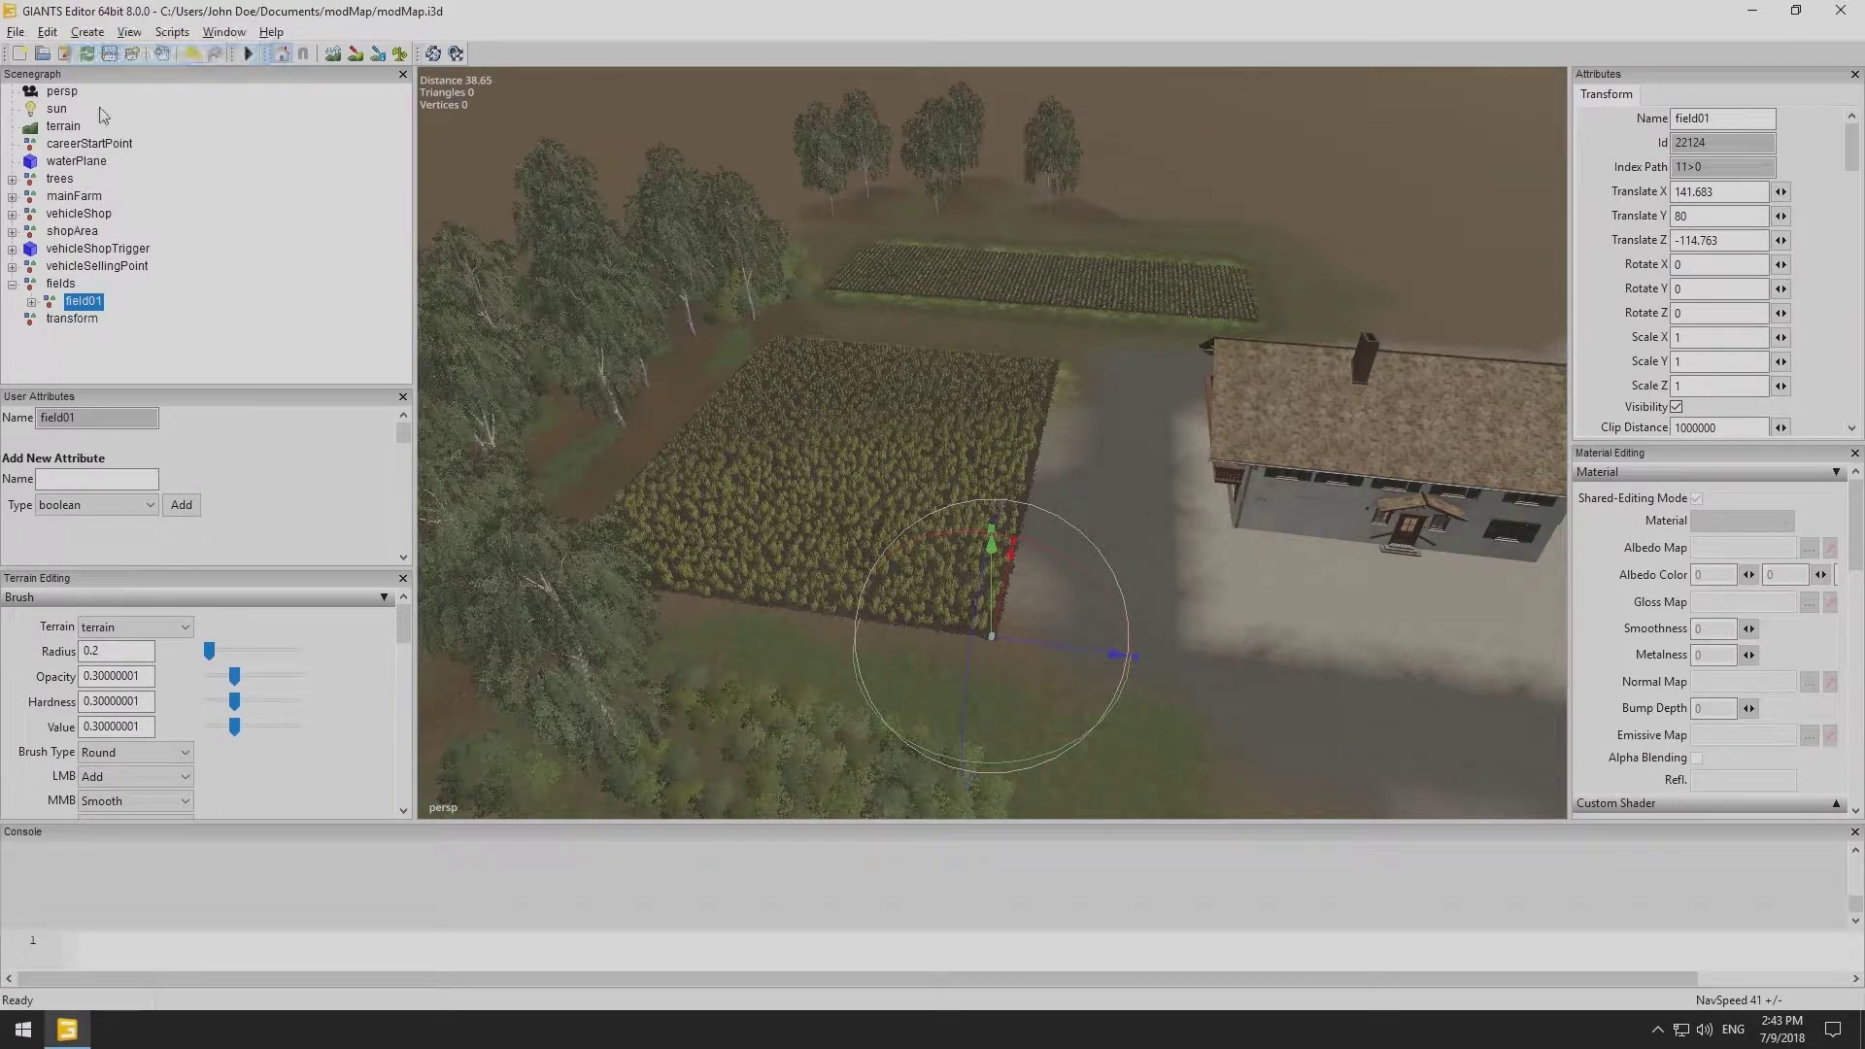
pyautogui.click(85, 32)
pyautogui.click(95, 55)
pyautogui.click(87, 32)
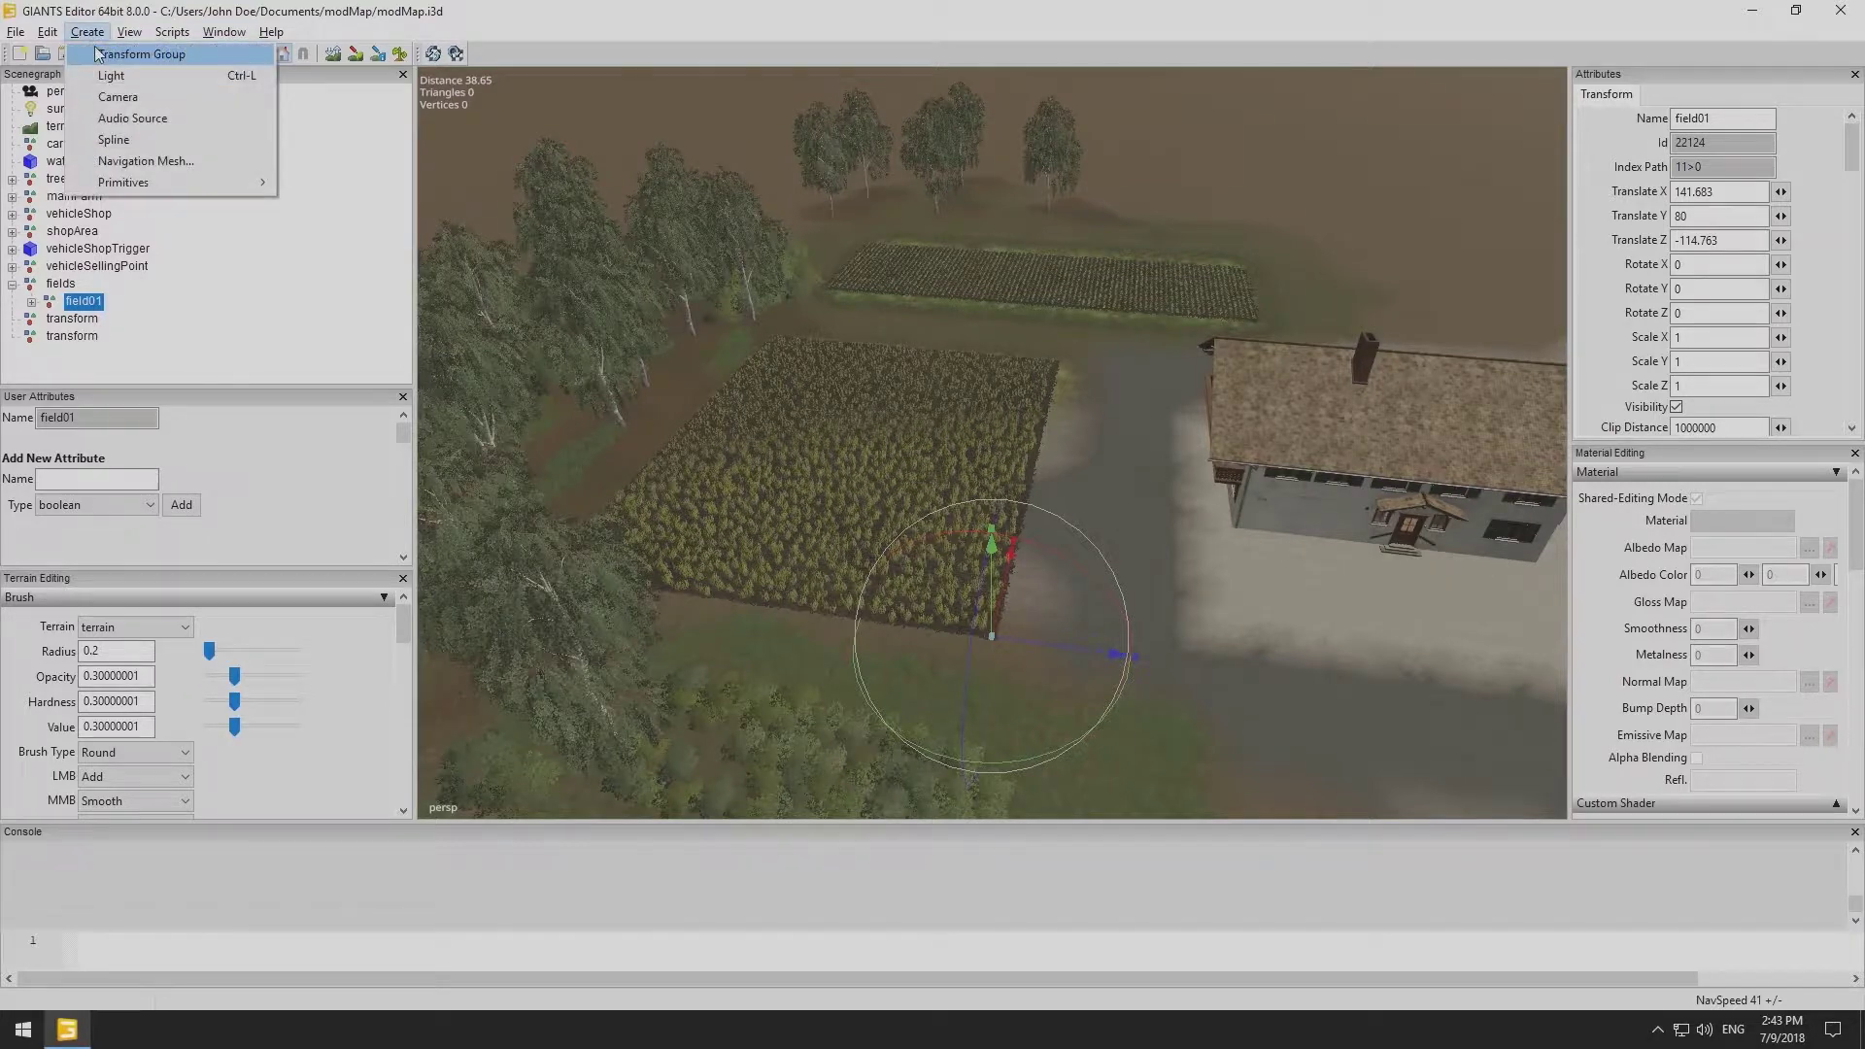
pyautogui.click(97, 55)
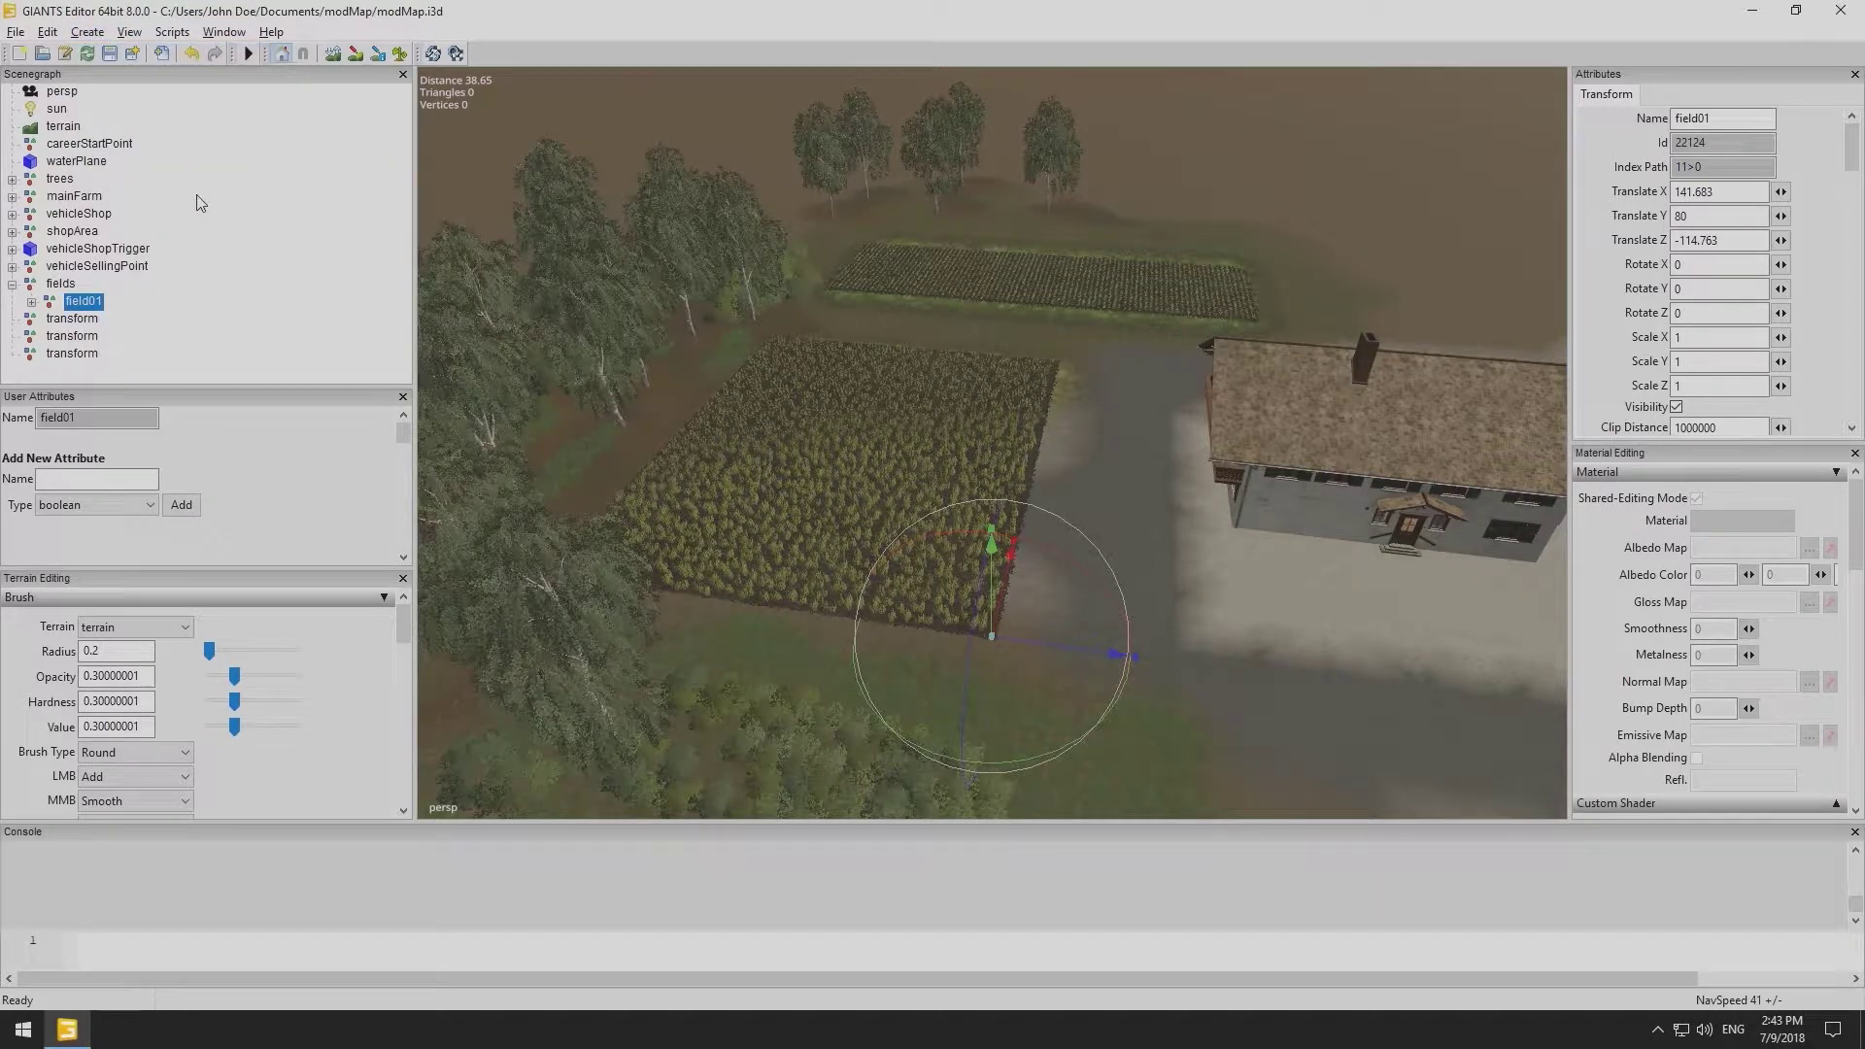
# Rename the three new transform groups corner01_1, corner01_2 and corner01_3.
pyautogui.click(94, 320)
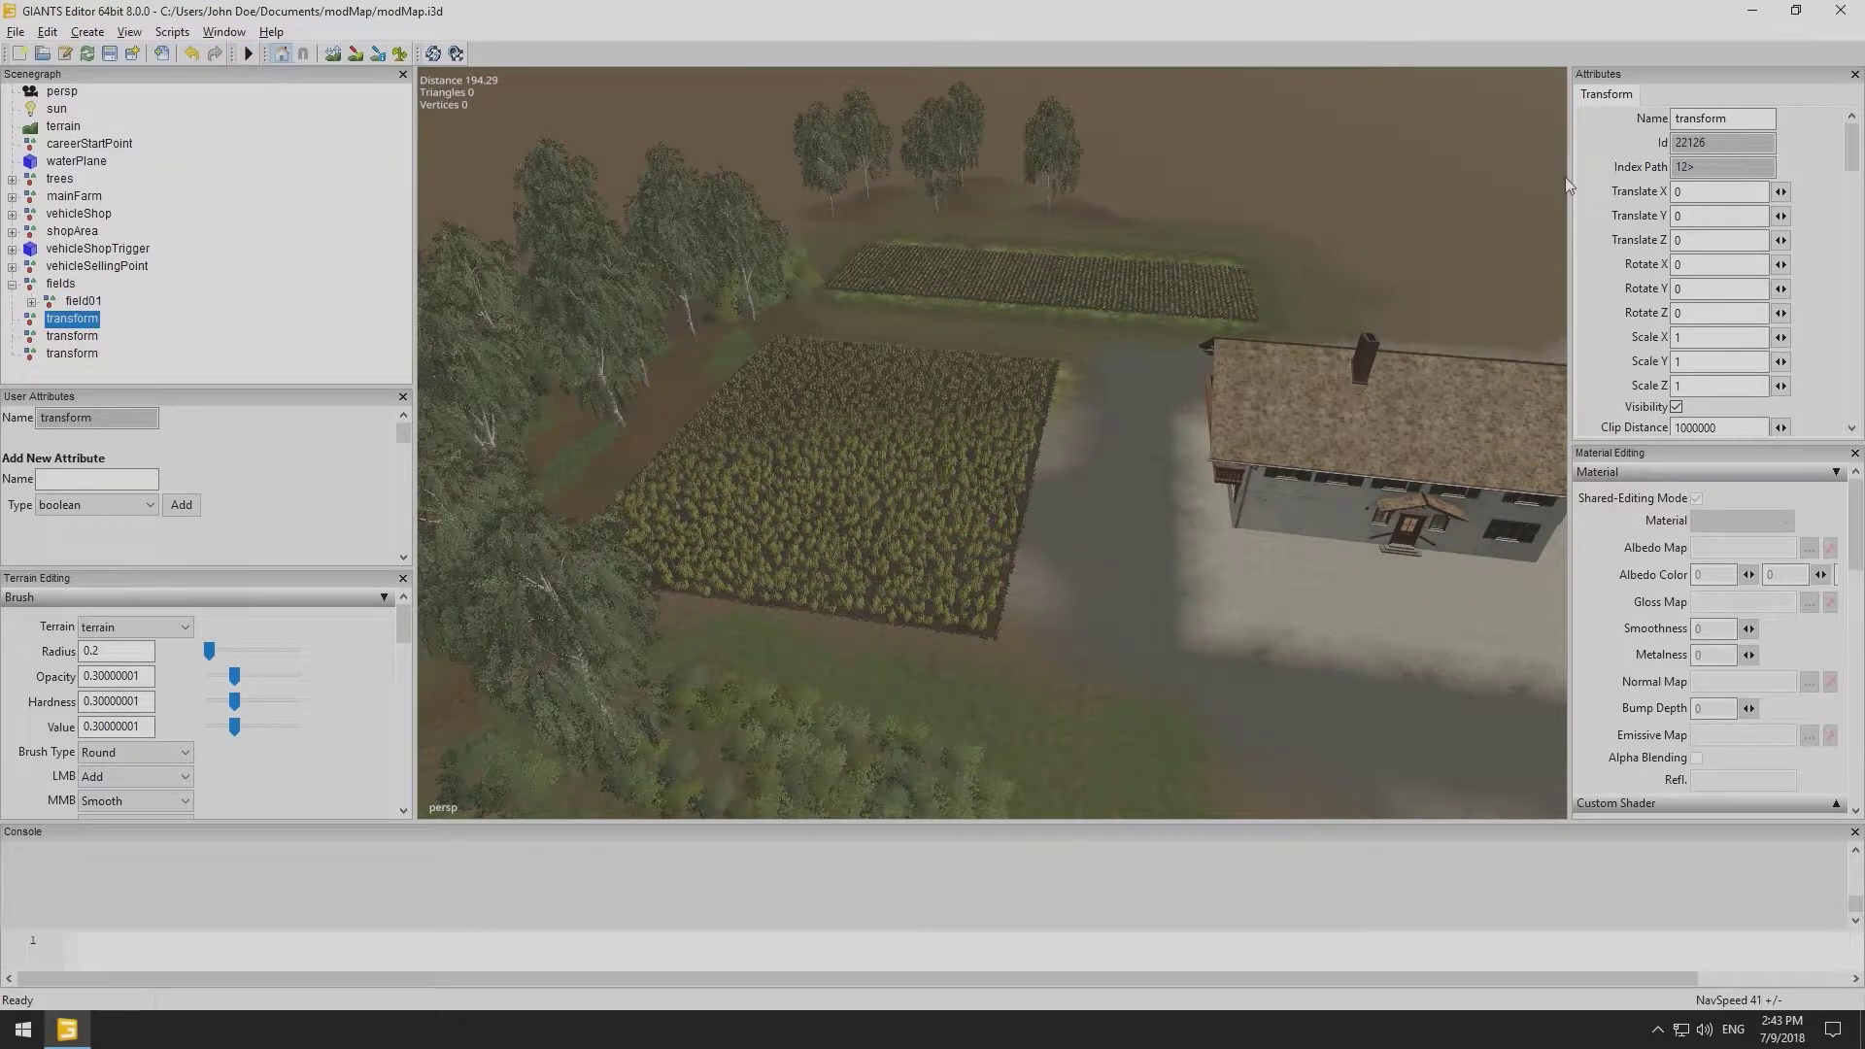
pyautogui.doubleClick(1744, 119)
pyautogui.write('corner01_1')
pyautogui.press('Return')
pyautogui.click(78, 340)
pyautogui.write('corner01_2')
pyautogui.moveTo(1741, 120); pyautogui.dragTo(1598, 134)
pyautogui.press('Return')
pyautogui.click(73, 353)
pyautogui.write('corner01_3')
pyautogui.press('Return')
# Set the X, Y and Z translation of fieldDimensions inside field01 to 0.
pyautogui.click(736, 291)
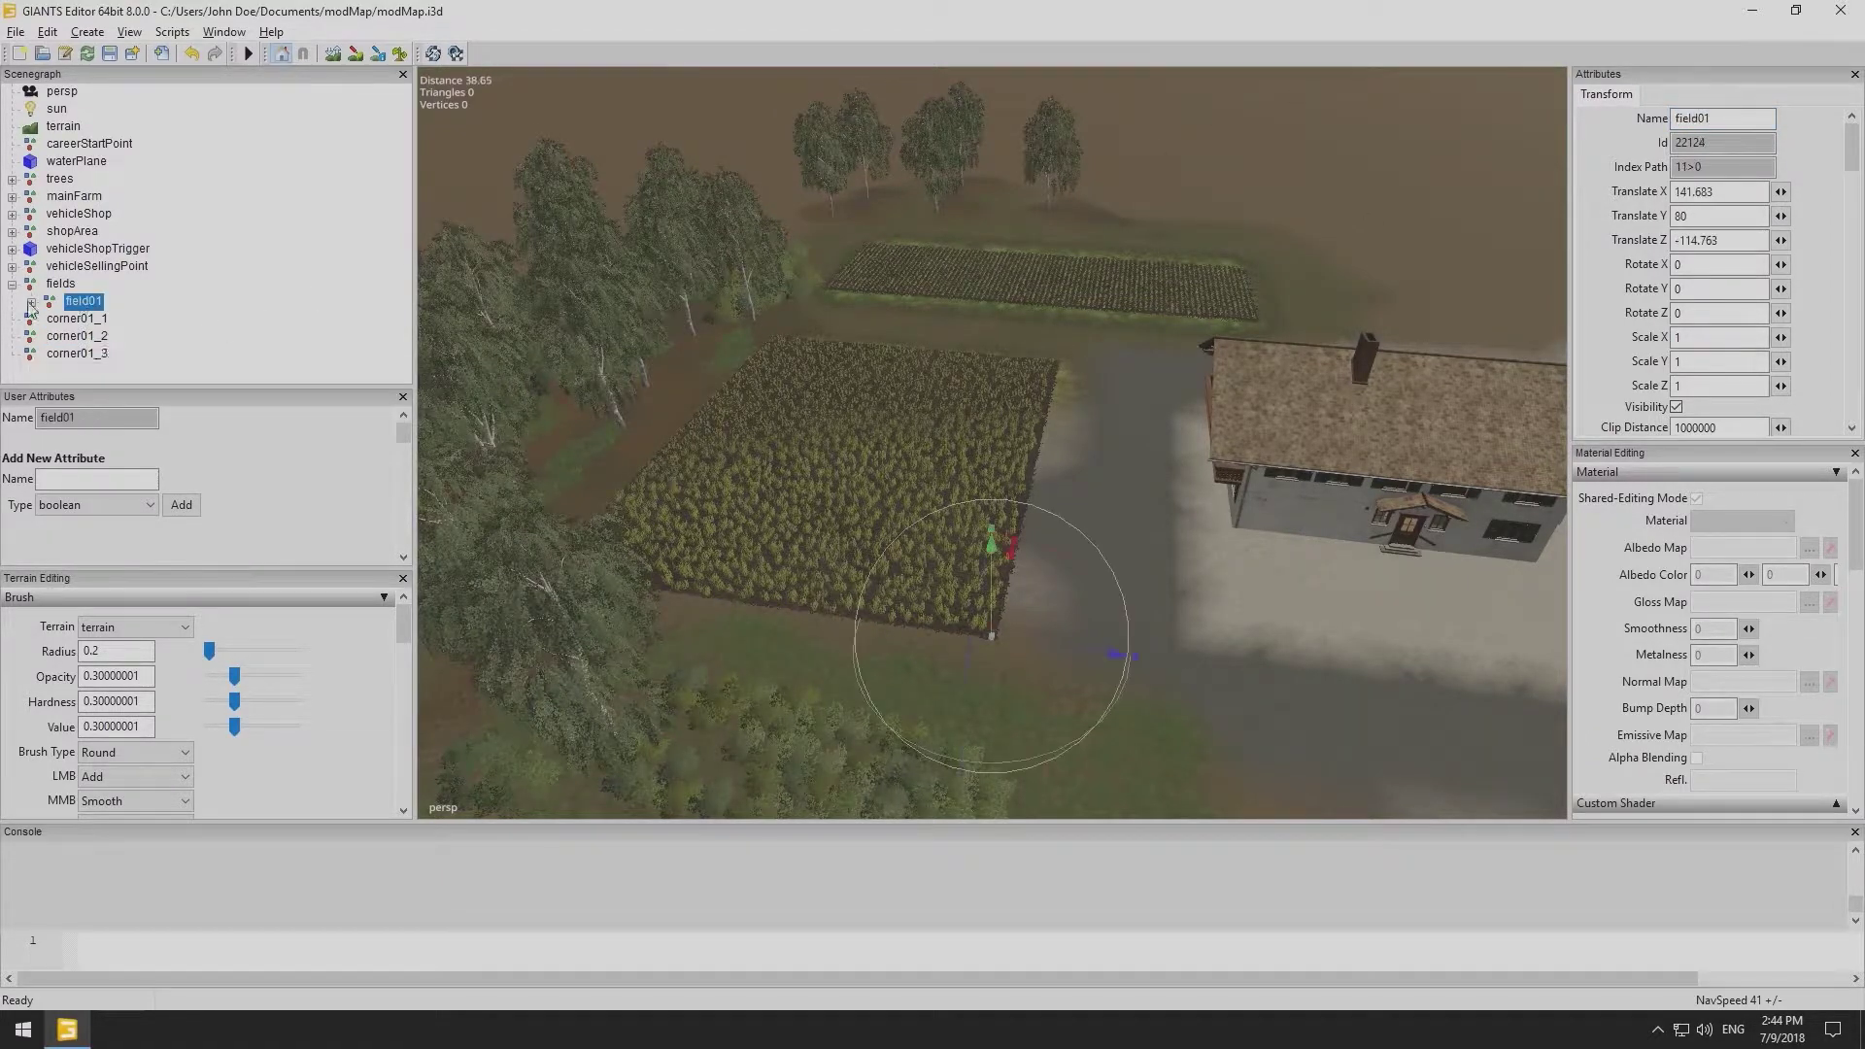
pyautogui.moveTo(1739, 192); pyautogui.dragTo(1679, 193)
pyautogui.write('0')
pyautogui.press('Tab')
pyautogui.write('0')
pyautogui.press('Tab')
pyautogui.write('0')
pyautogui.press('Return')
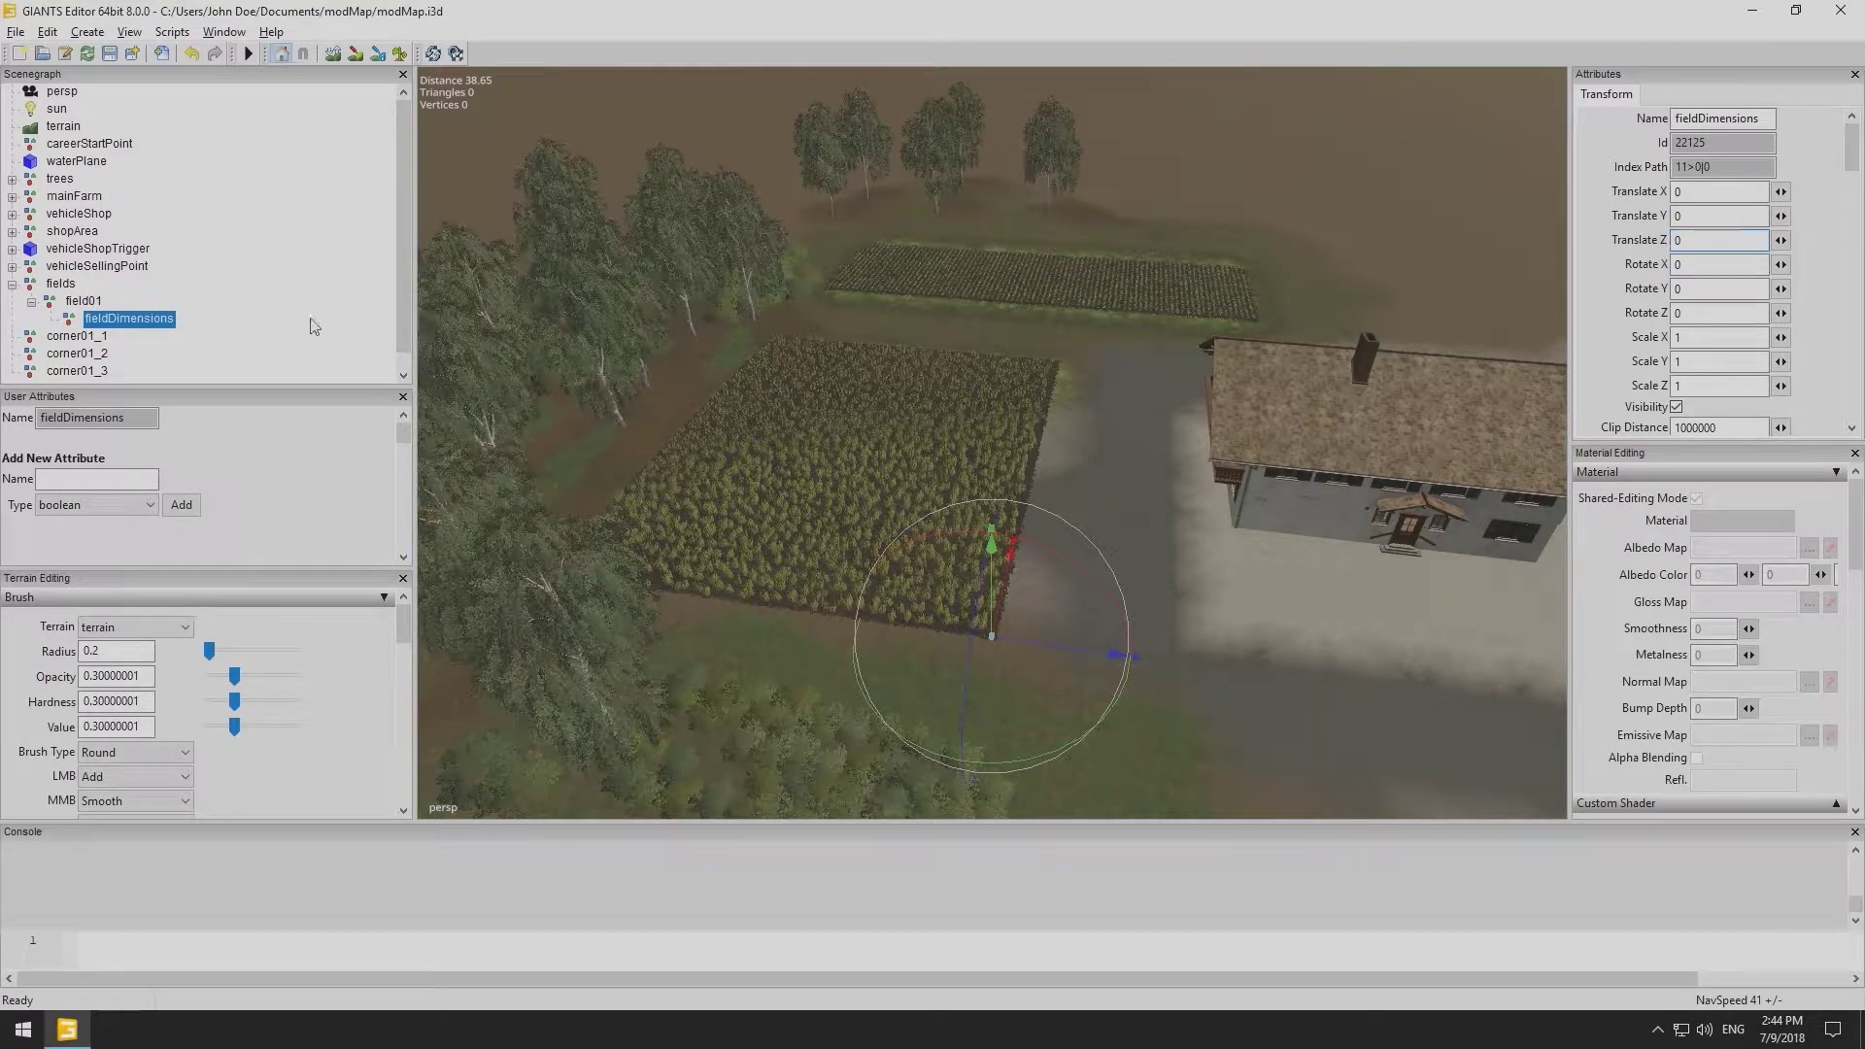
# Place corner01_1 on the crop field's front corner beside the driveway, at about X 141.6, Y 80, Z -114.7.
pyautogui.scroll(-1, 316, 325)
pyautogui.click(298, 344)
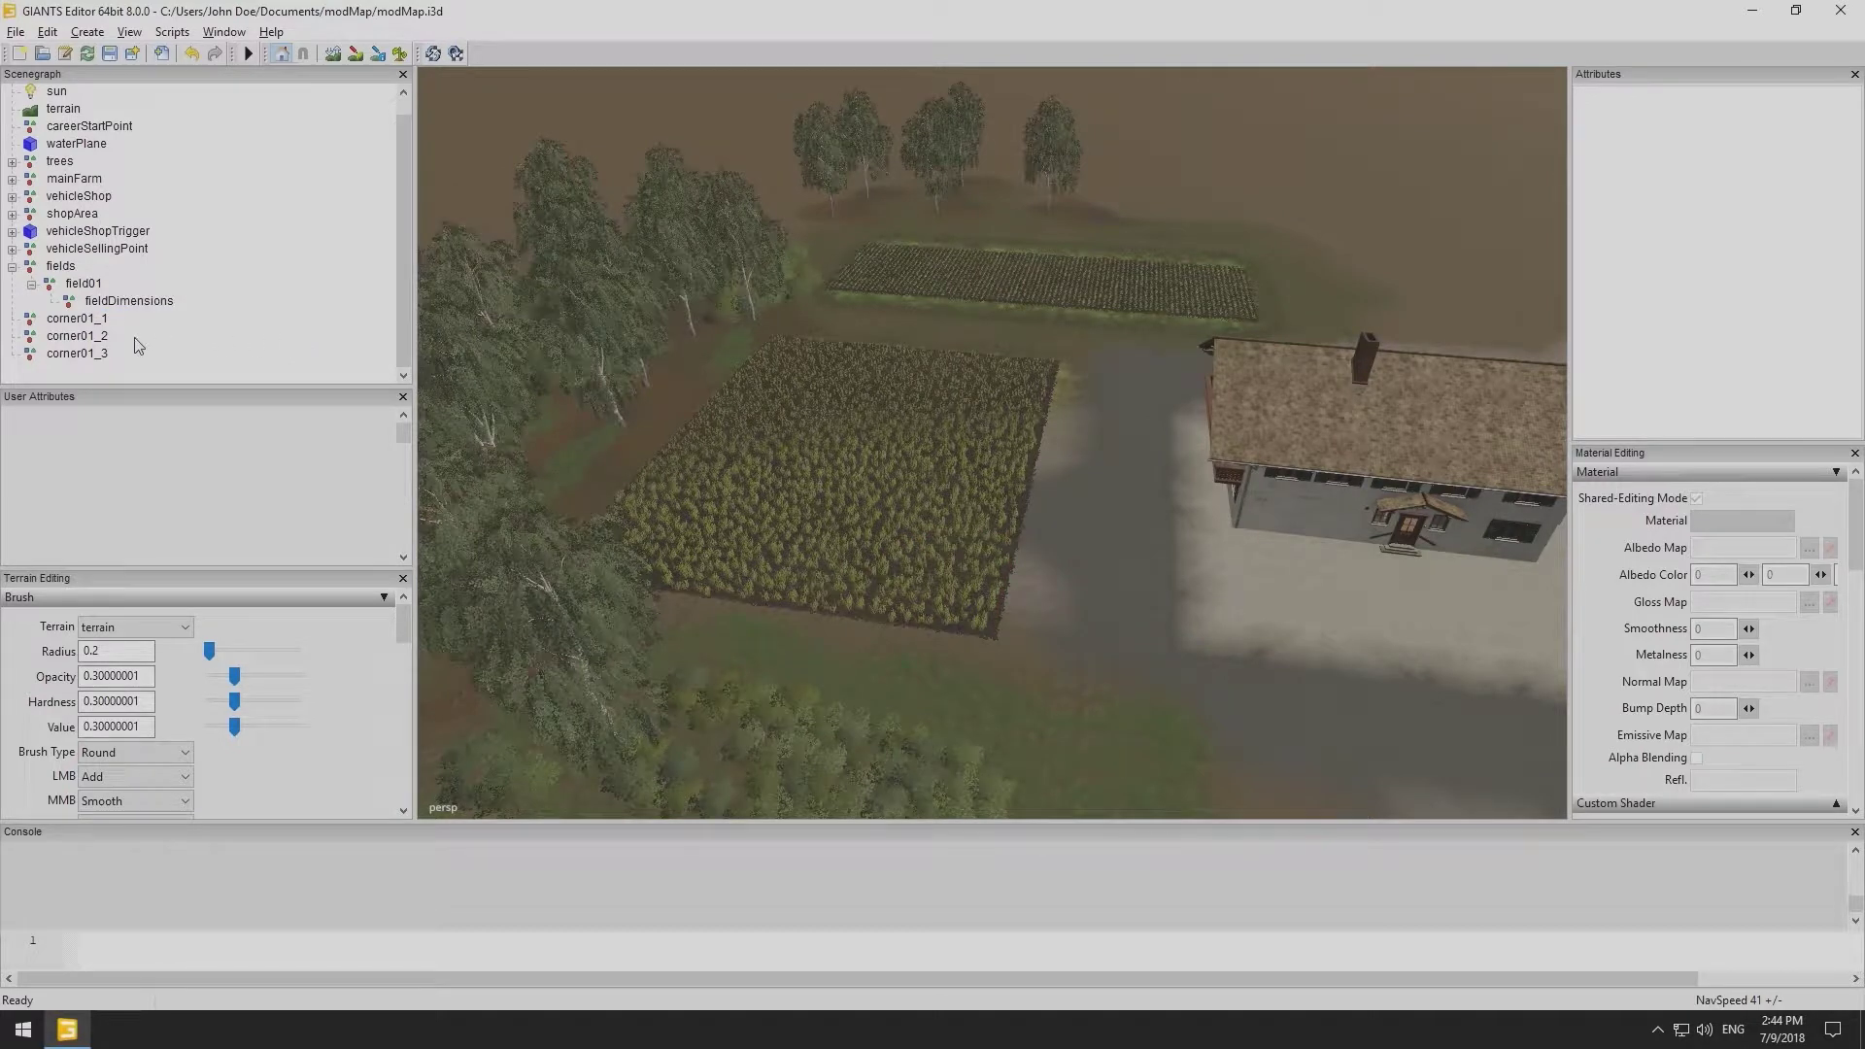
pyautogui.click(94, 320)
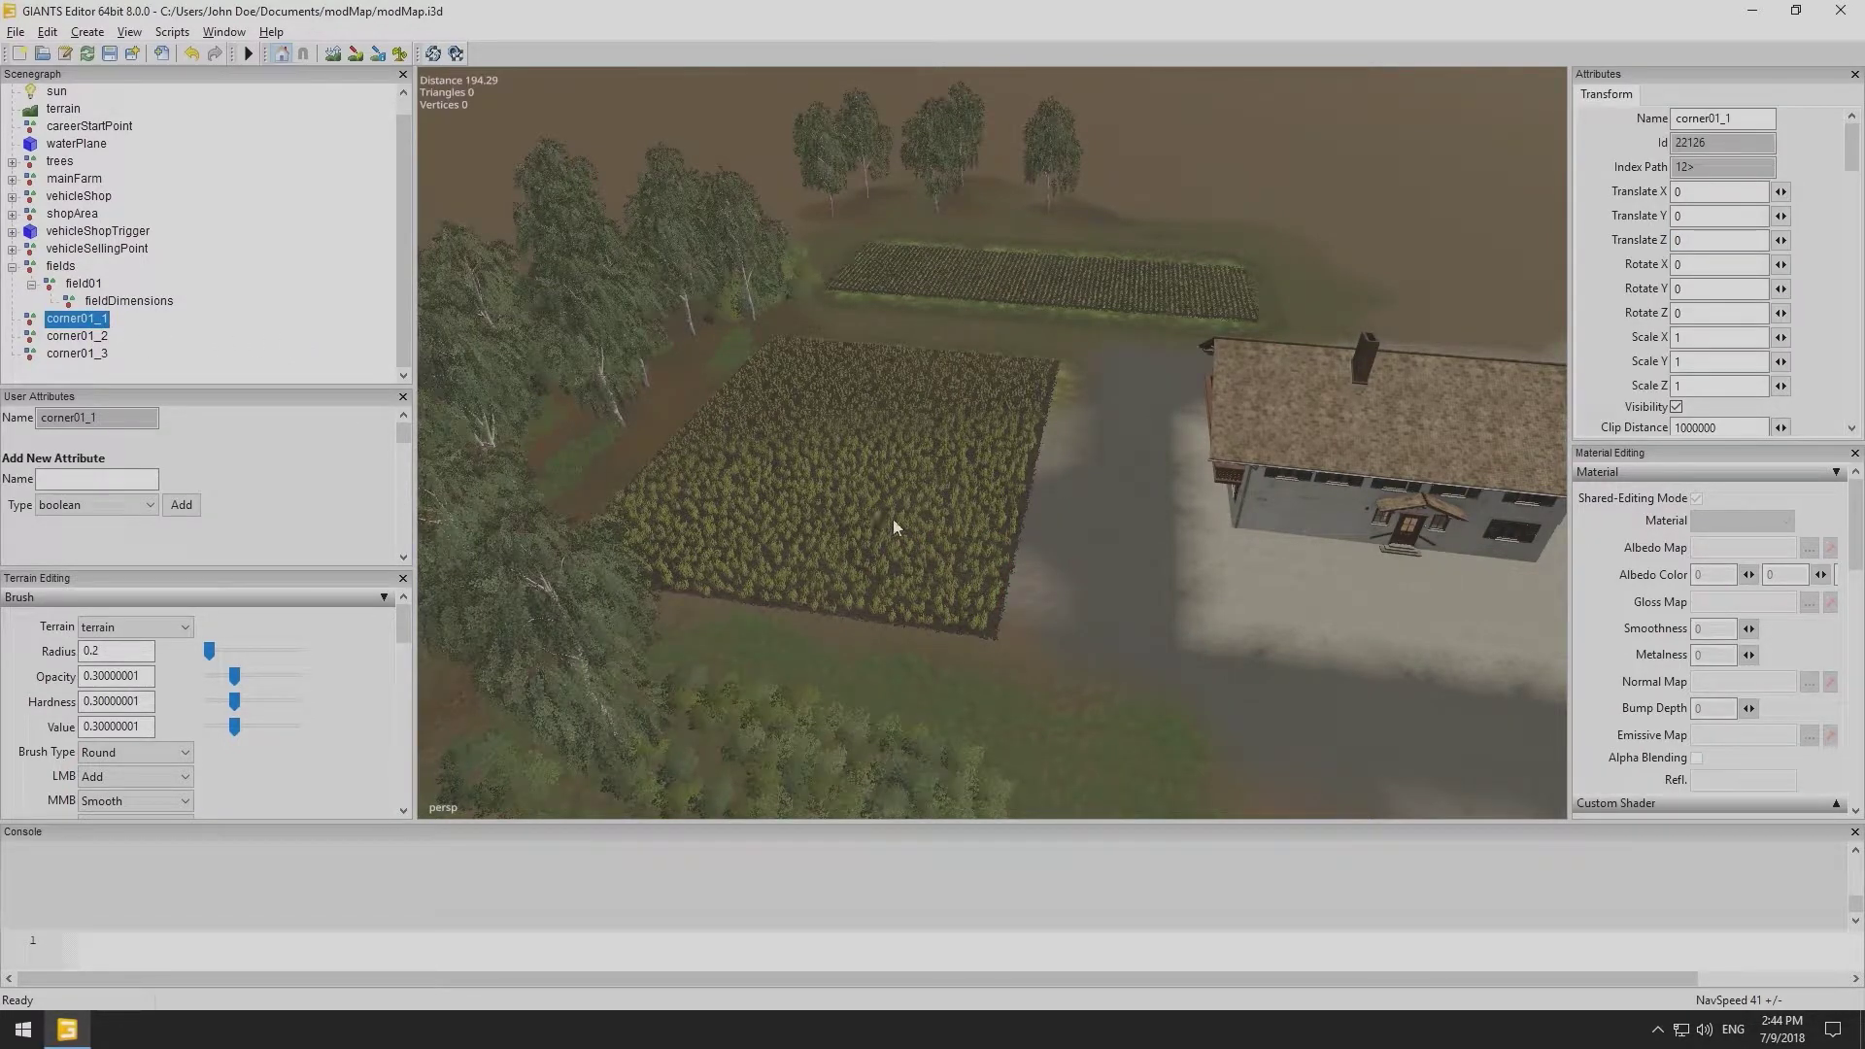
pyautogui.press('v')
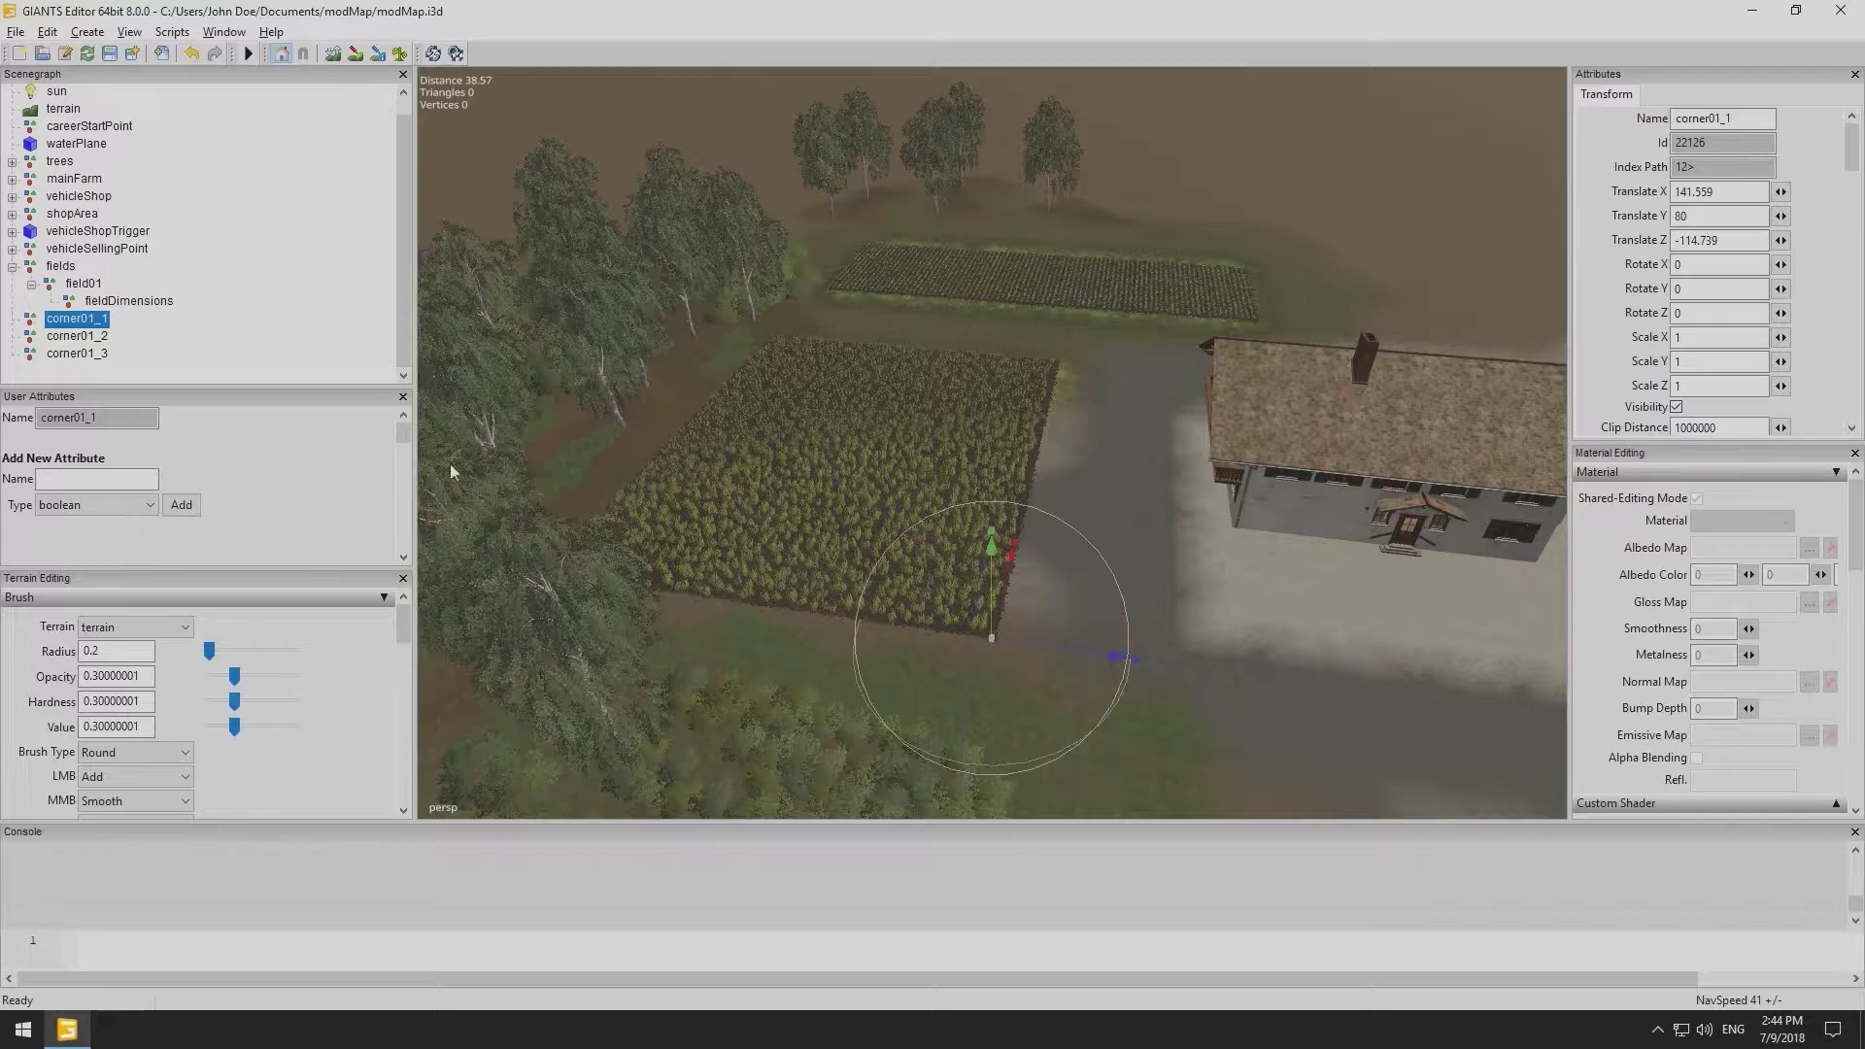
# Place corner01_2 on the field's front-left corner at about X 141.5, Y 80, Z -140.5, and corner01_3 on its back-left corner by the trees.
pyautogui.click(96, 336)
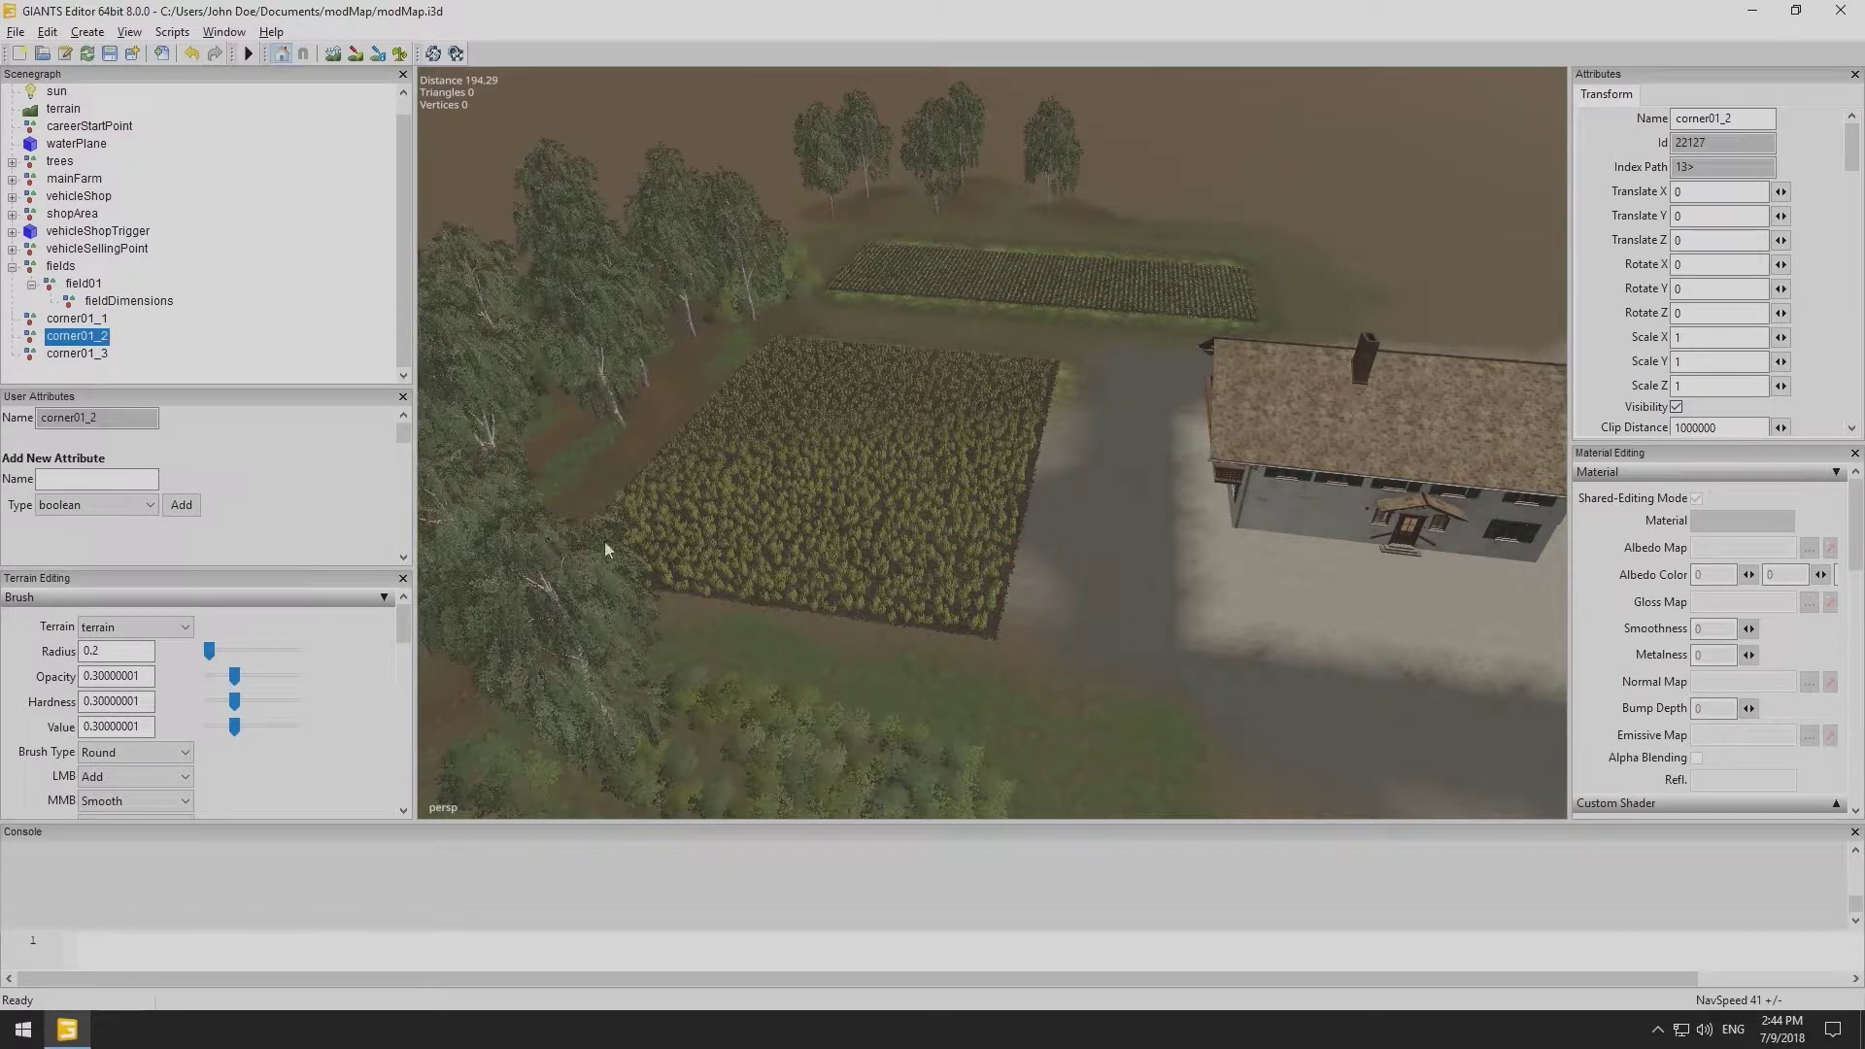
pyautogui.scroll(5, 701, 510)
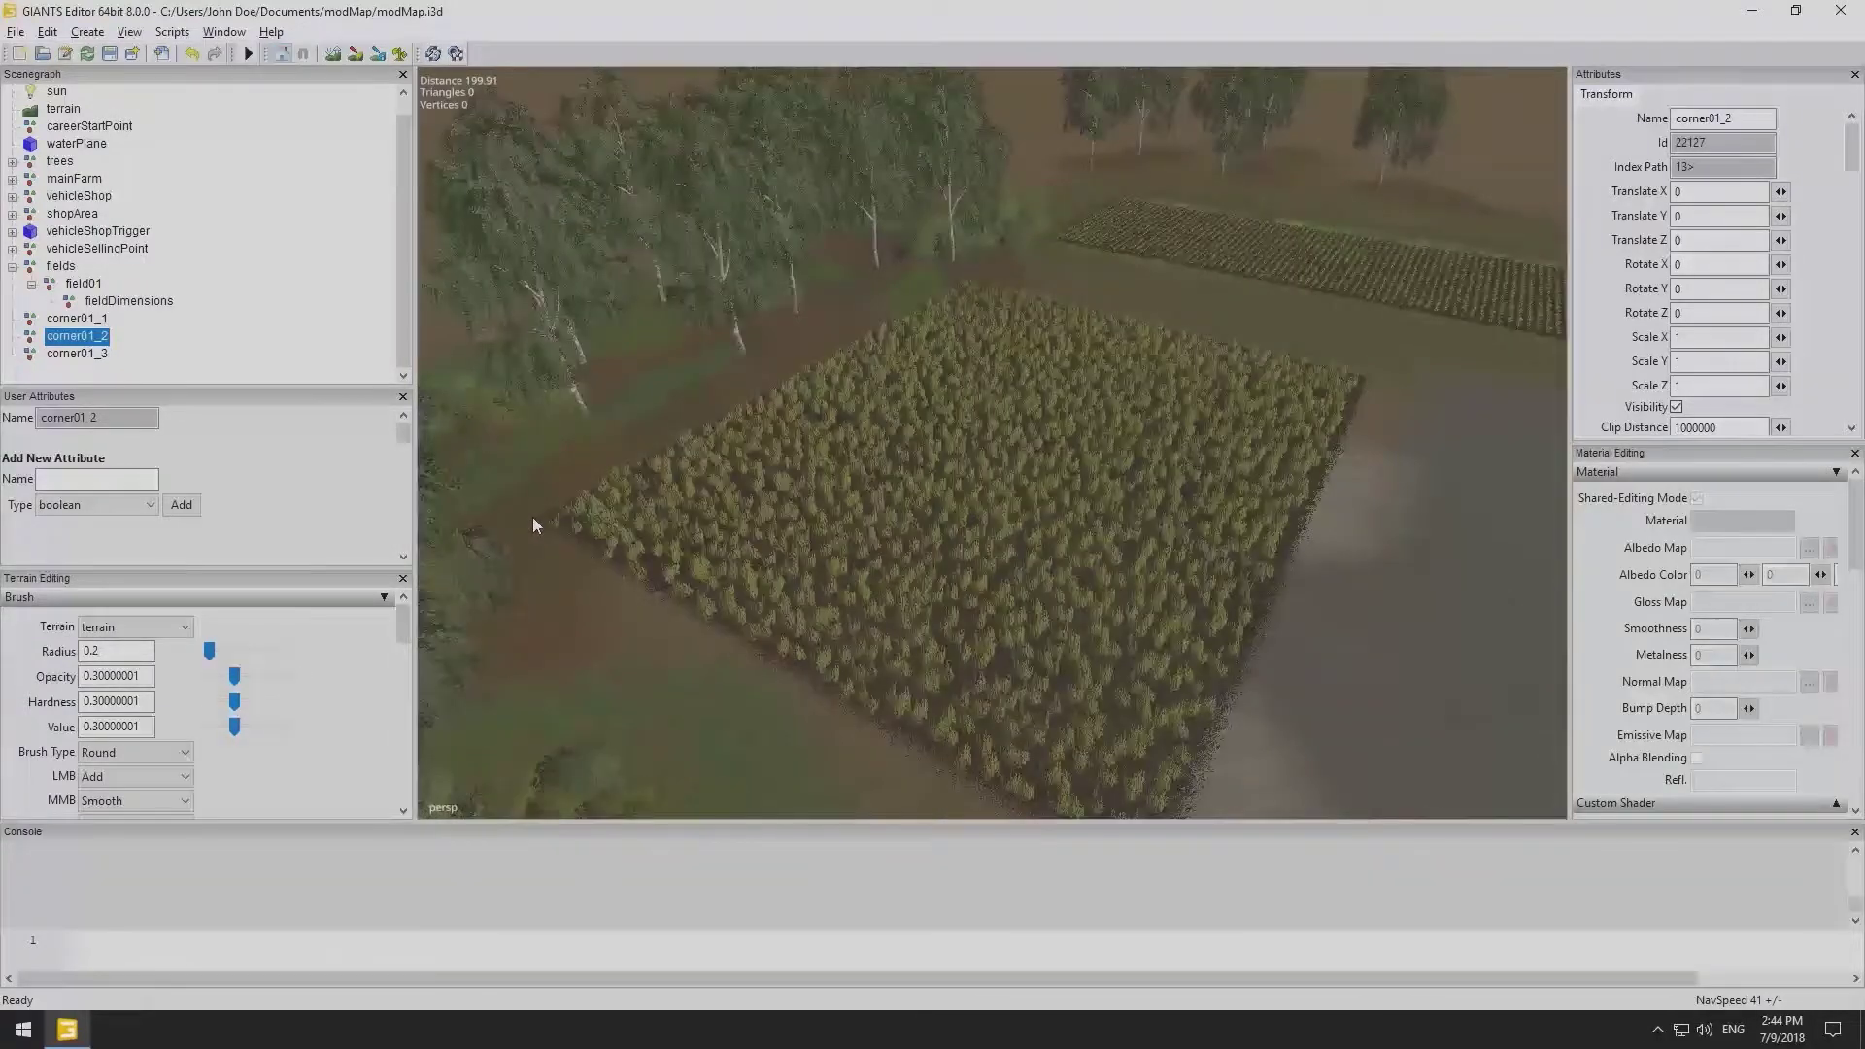
pyautogui.press('v')
pyautogui.click(96, 357)
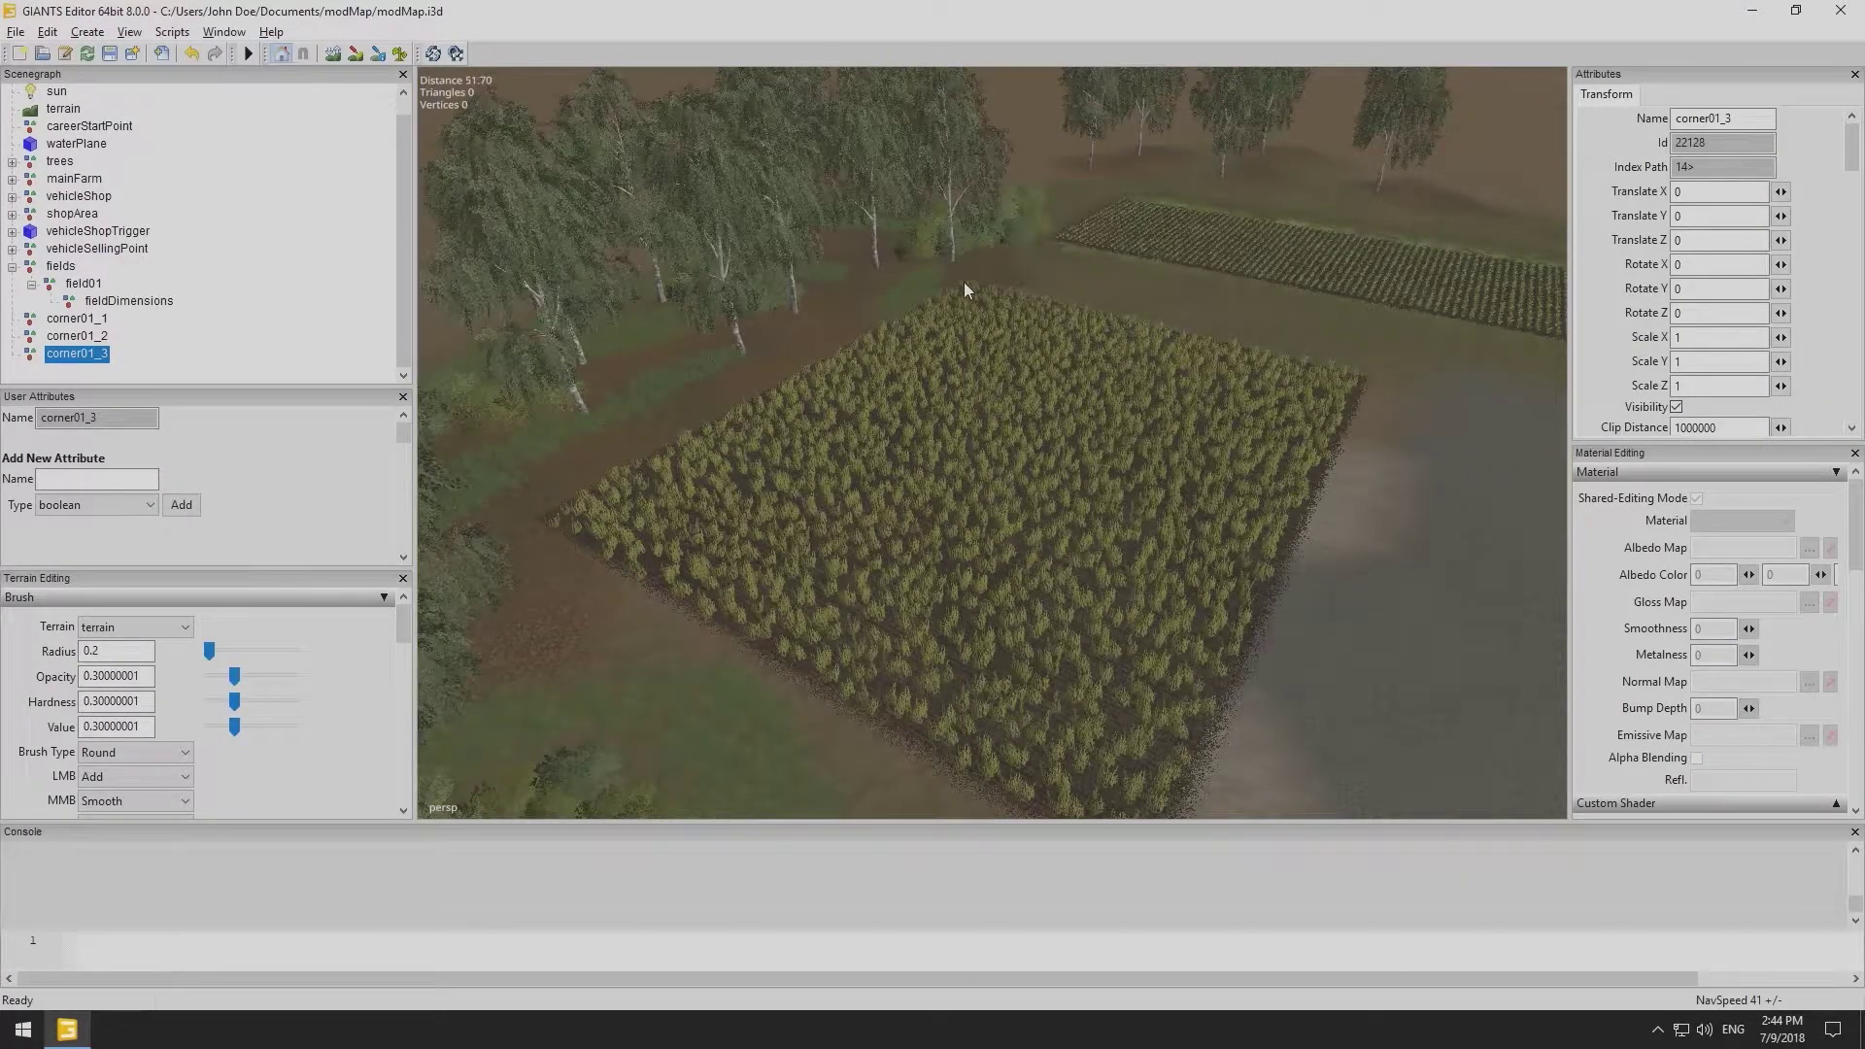
pyautogui.press('v')
# Nest corner01_2 and corner01_3 under corner01_1, and corner01_1 under fieldDimensions.
pyautogui.click(86, 337)
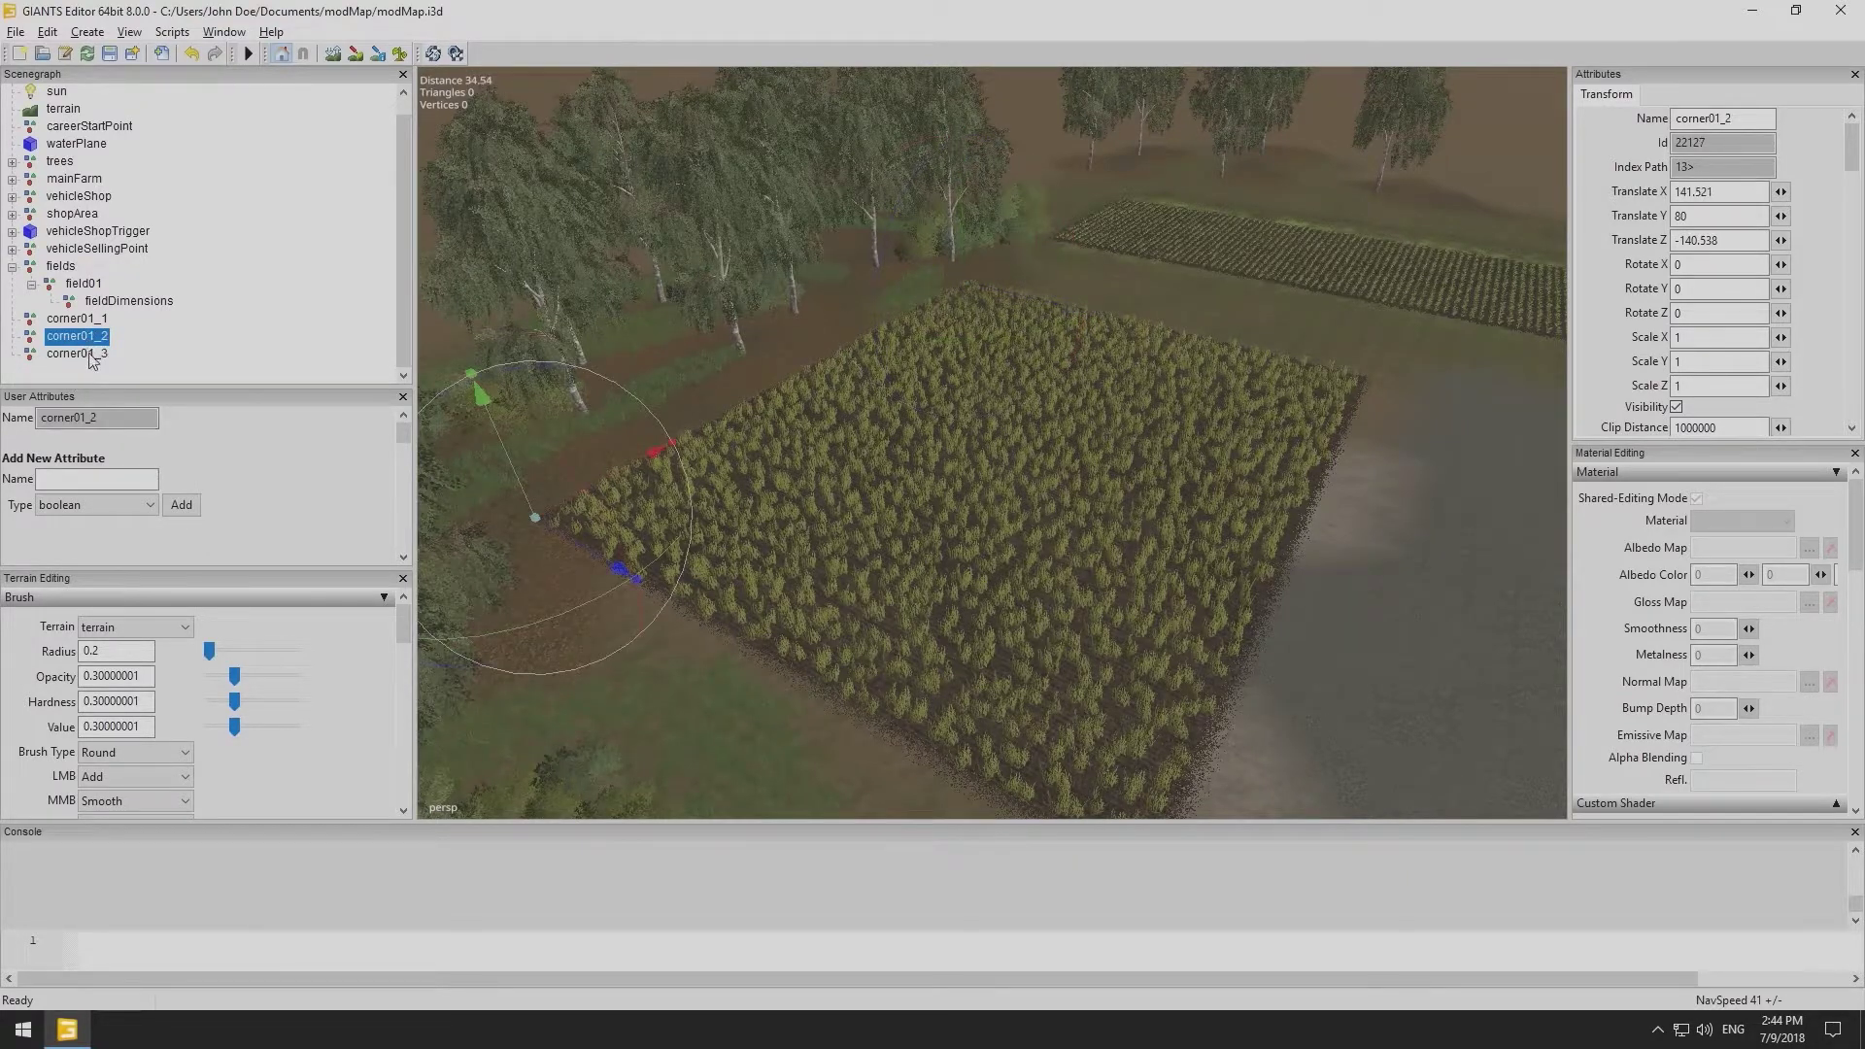
pyautogui.keyDown('ctrl'); pyautogui.click(92, 355); pyautogui.keyUp('ctrl')
pyautogui.moveTo(90, 342); pyautogui.dragTo(109, 305)
pyautogui.click(52, 302)
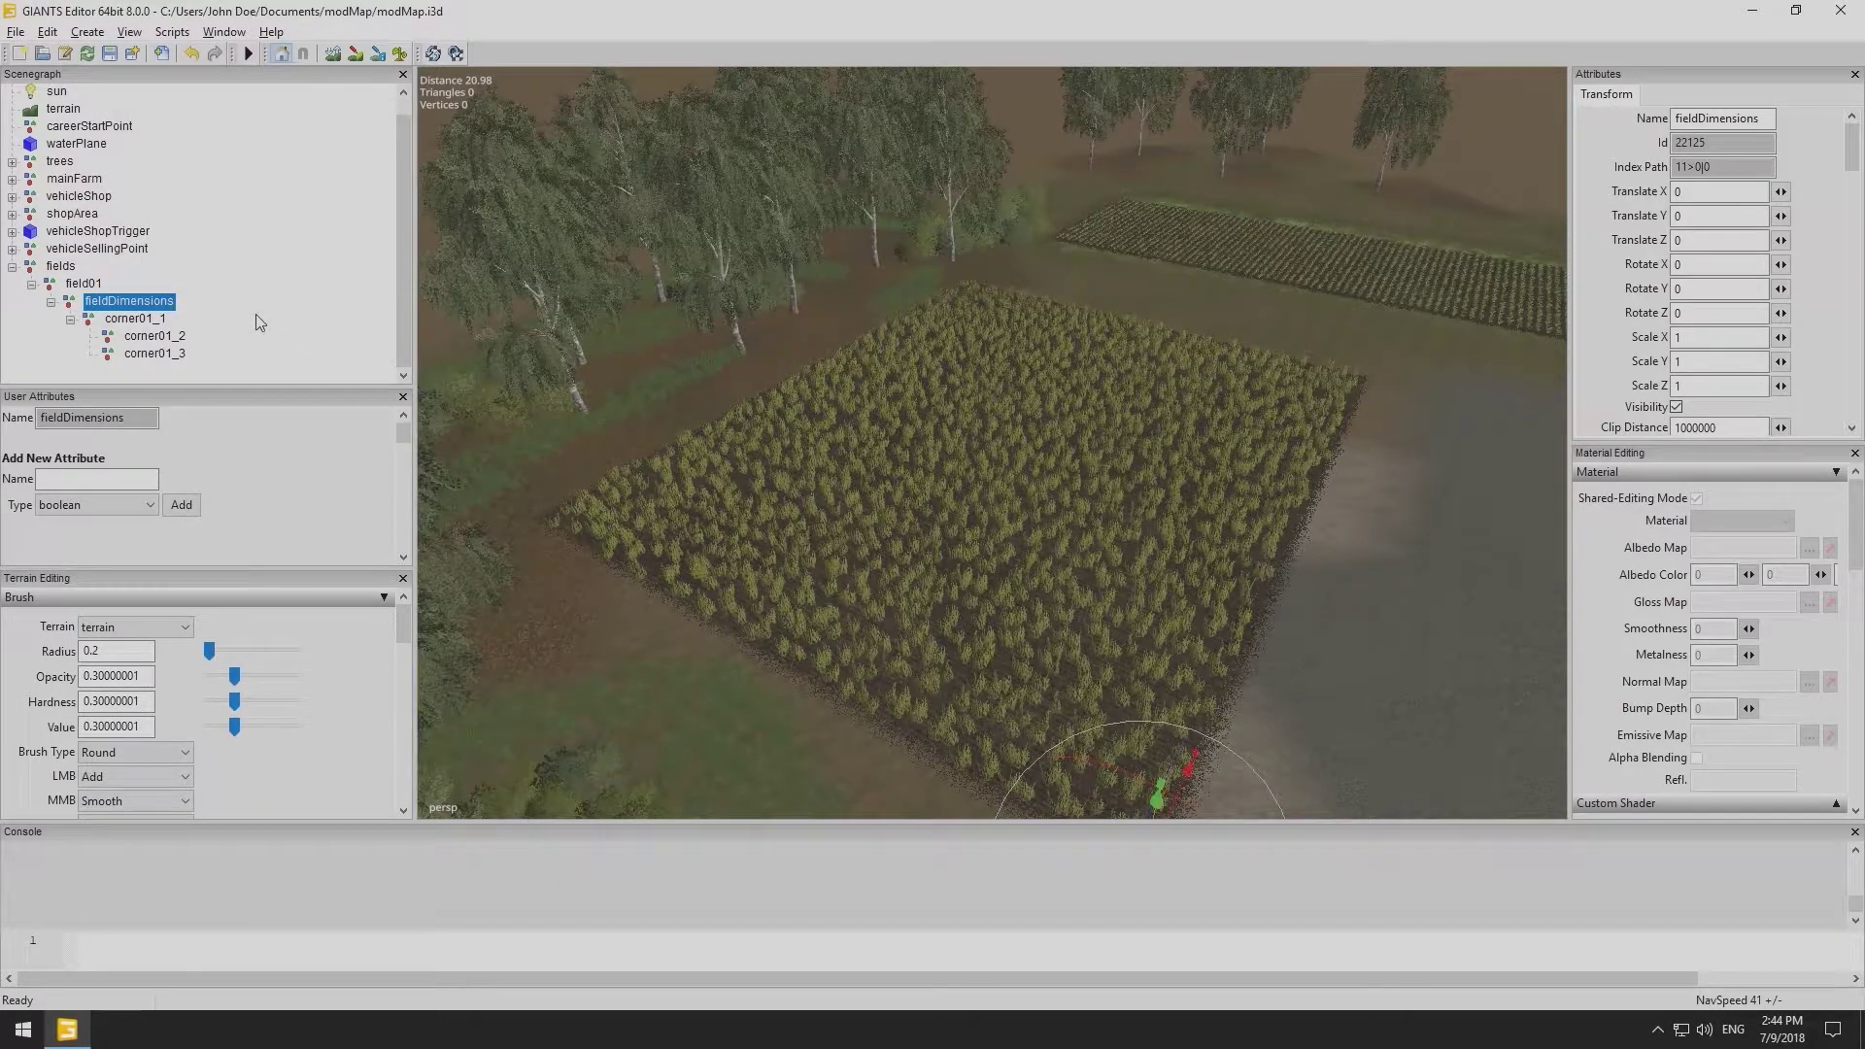
# Add a user attribute named onCreate to the fields group and set its value to FieldUtil.onCreate.
pyautogui.click(60, 271)
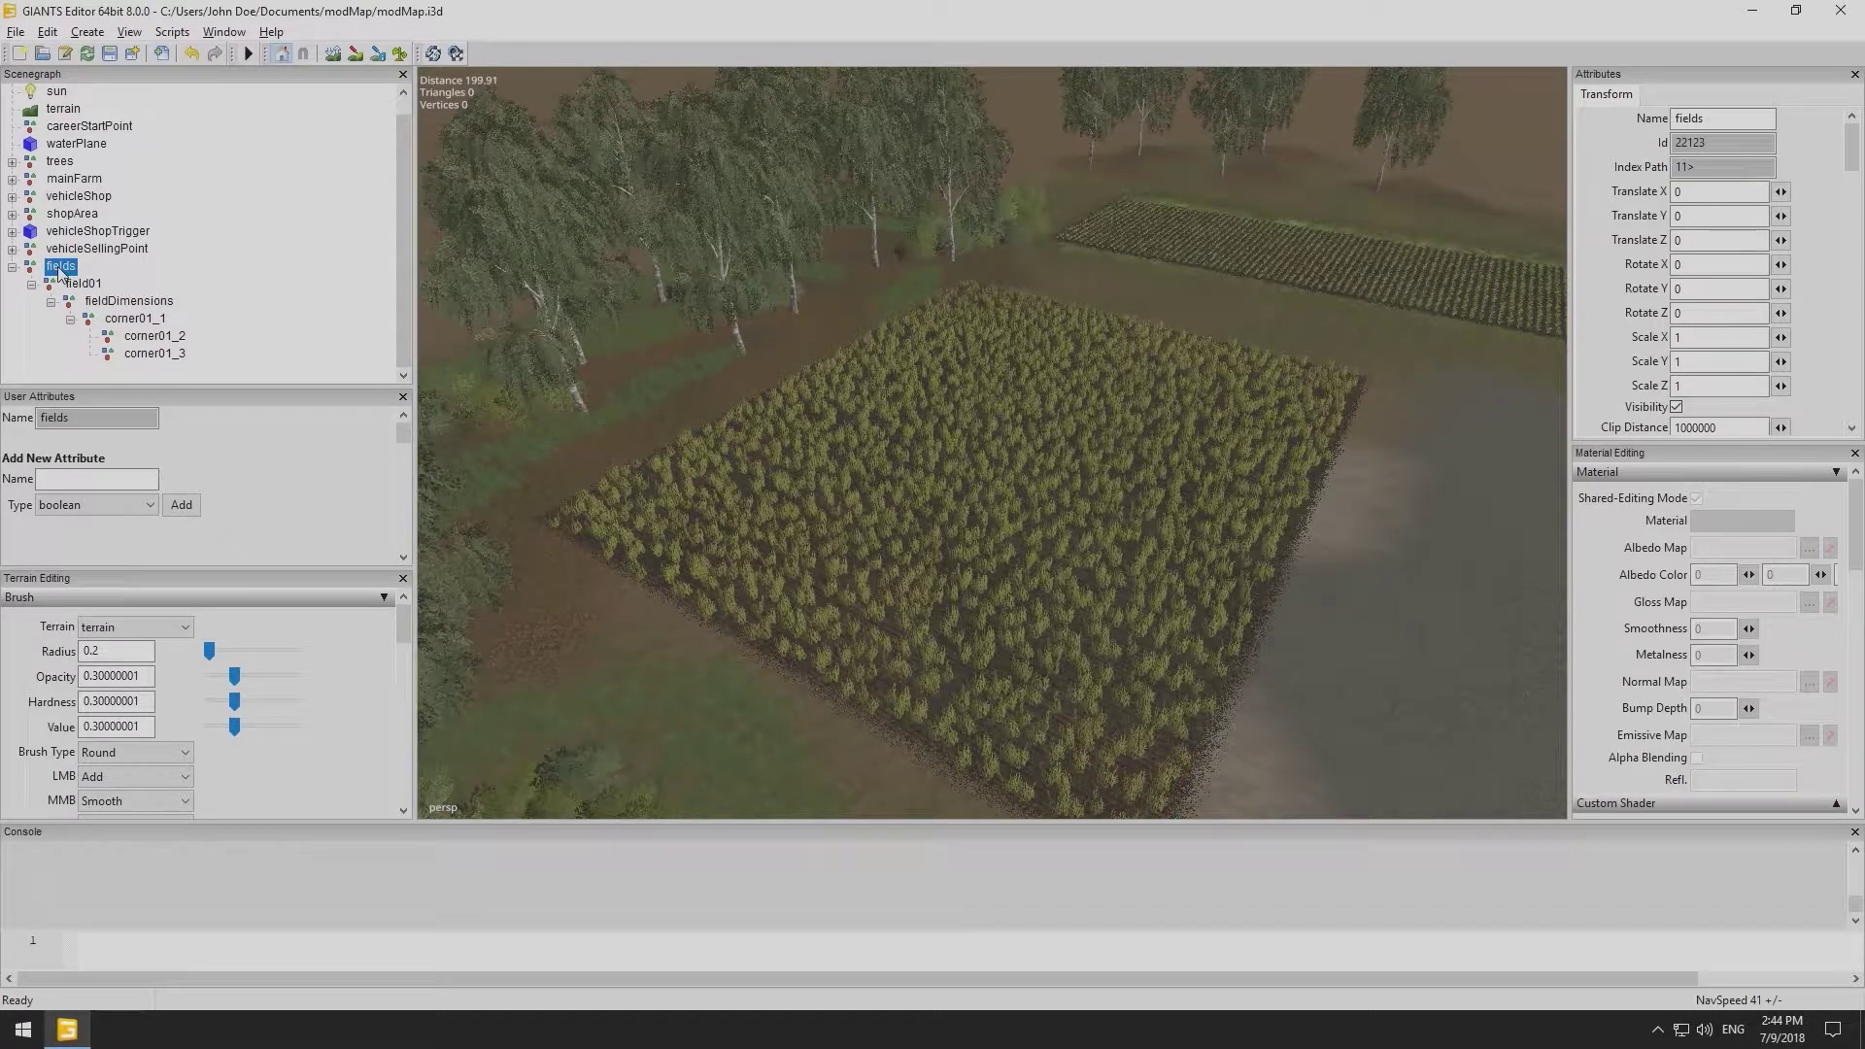
pyautogui.click(97, 479)
pyautogui.write('onCreate')
pyautogui.click(143, 507)
pyautogui.click(114, 580)
pyautogui.click(179, 505)
pyautogui.click(74, 465)
pyautogui.write('Fi')
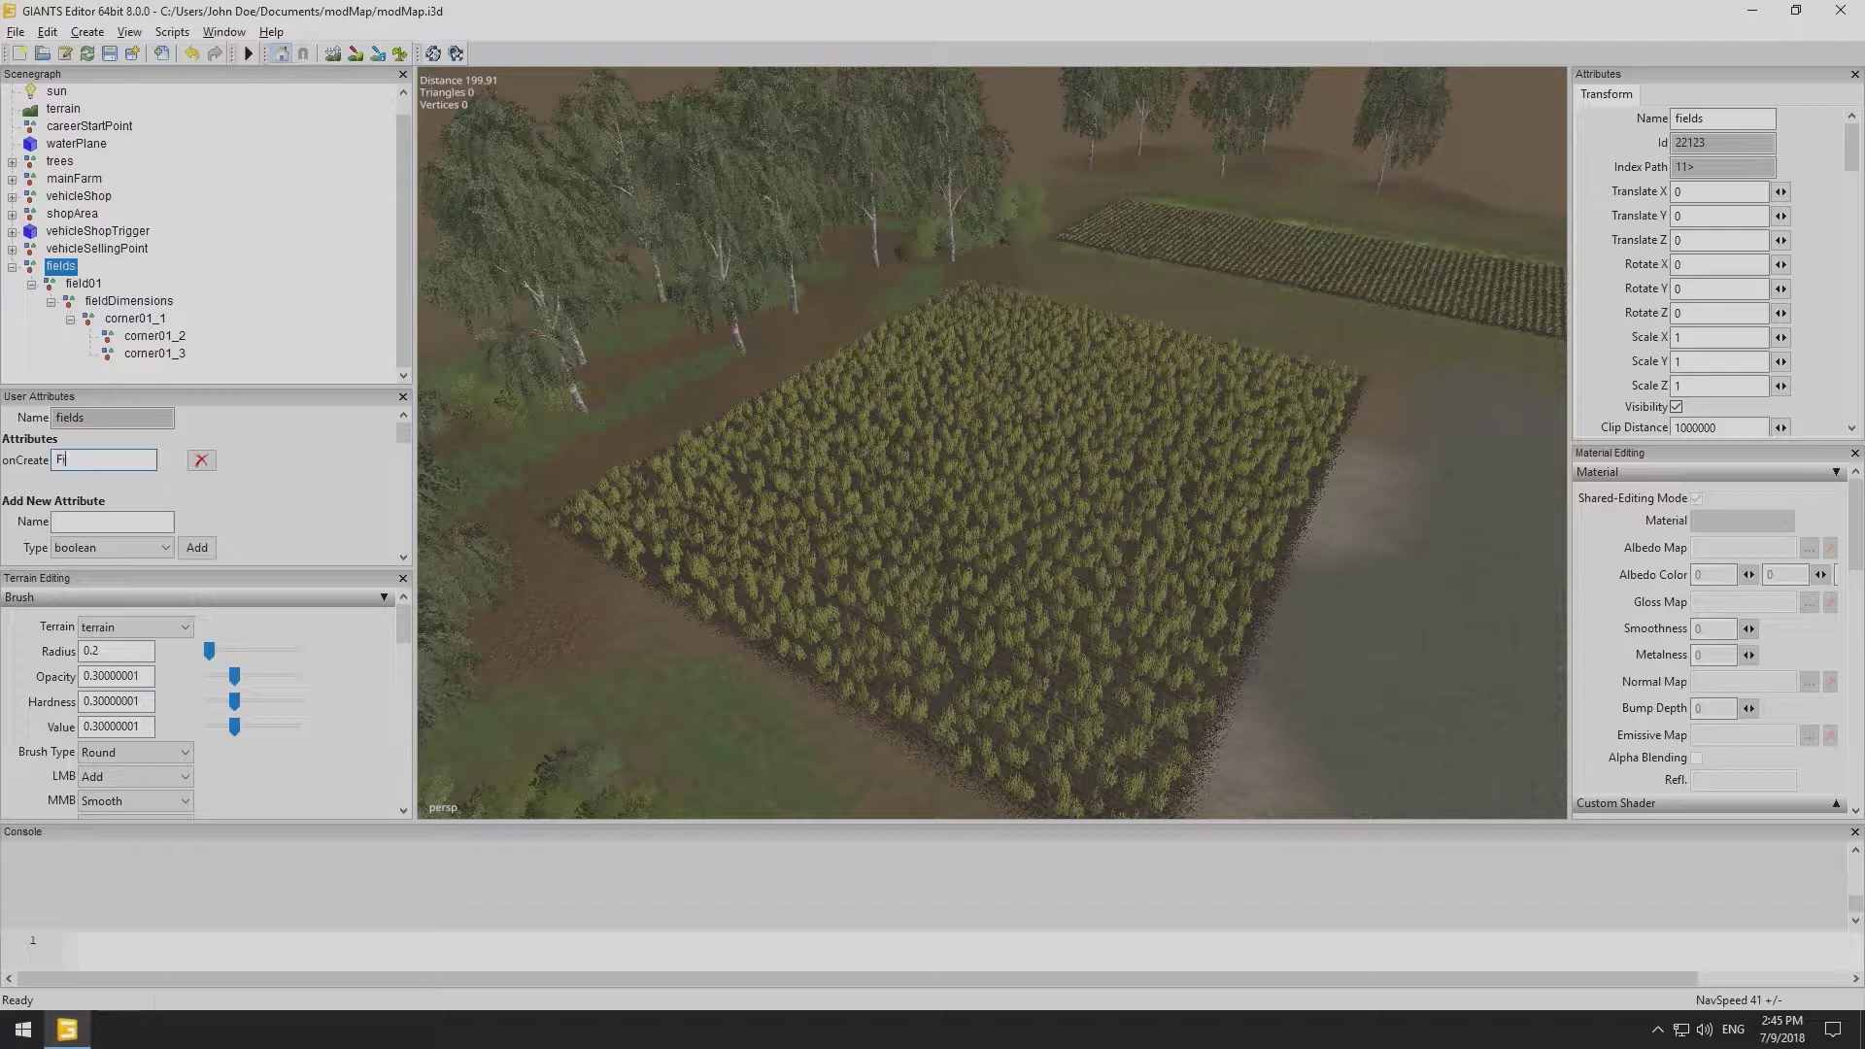
pyautogui.write('eldUtil.onCreate')
pyautogui.click(223, 369)
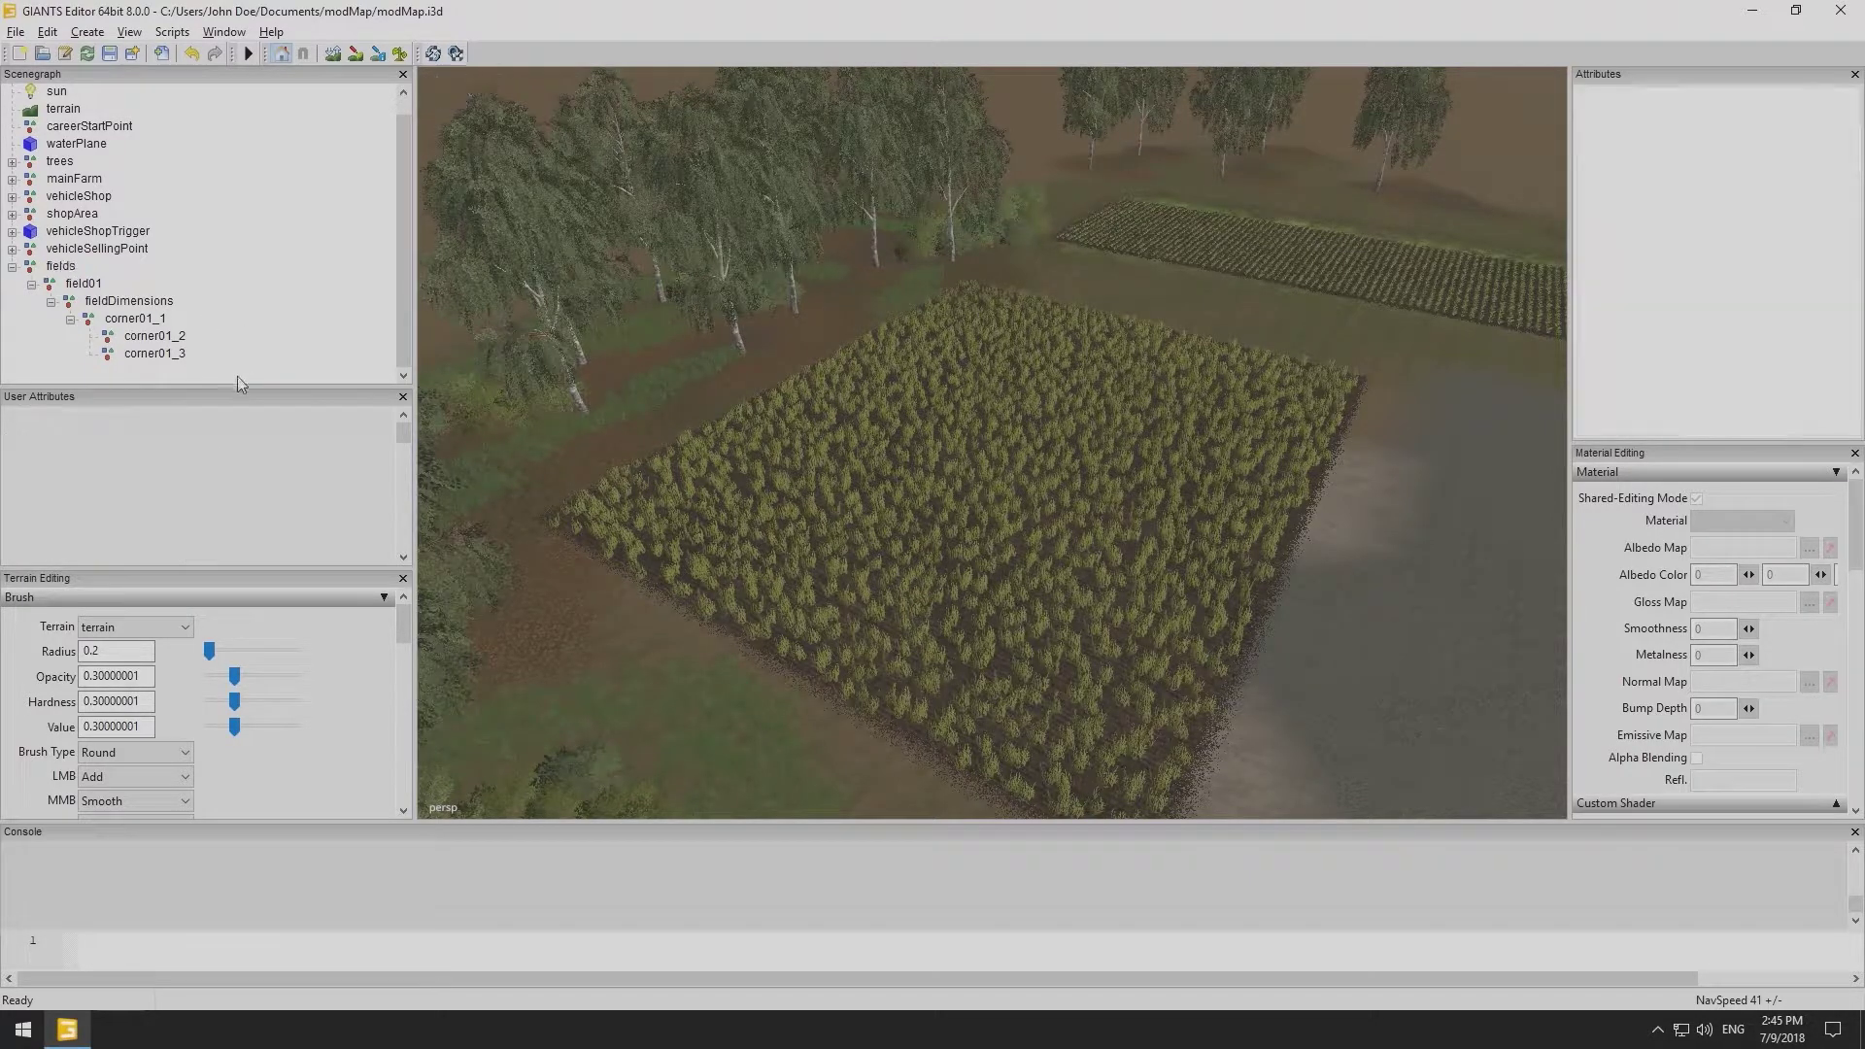
# Run the Toggle Render Field Areas map script with the fields group selected to display the defined field area.
pyautogui.click(68, 268)
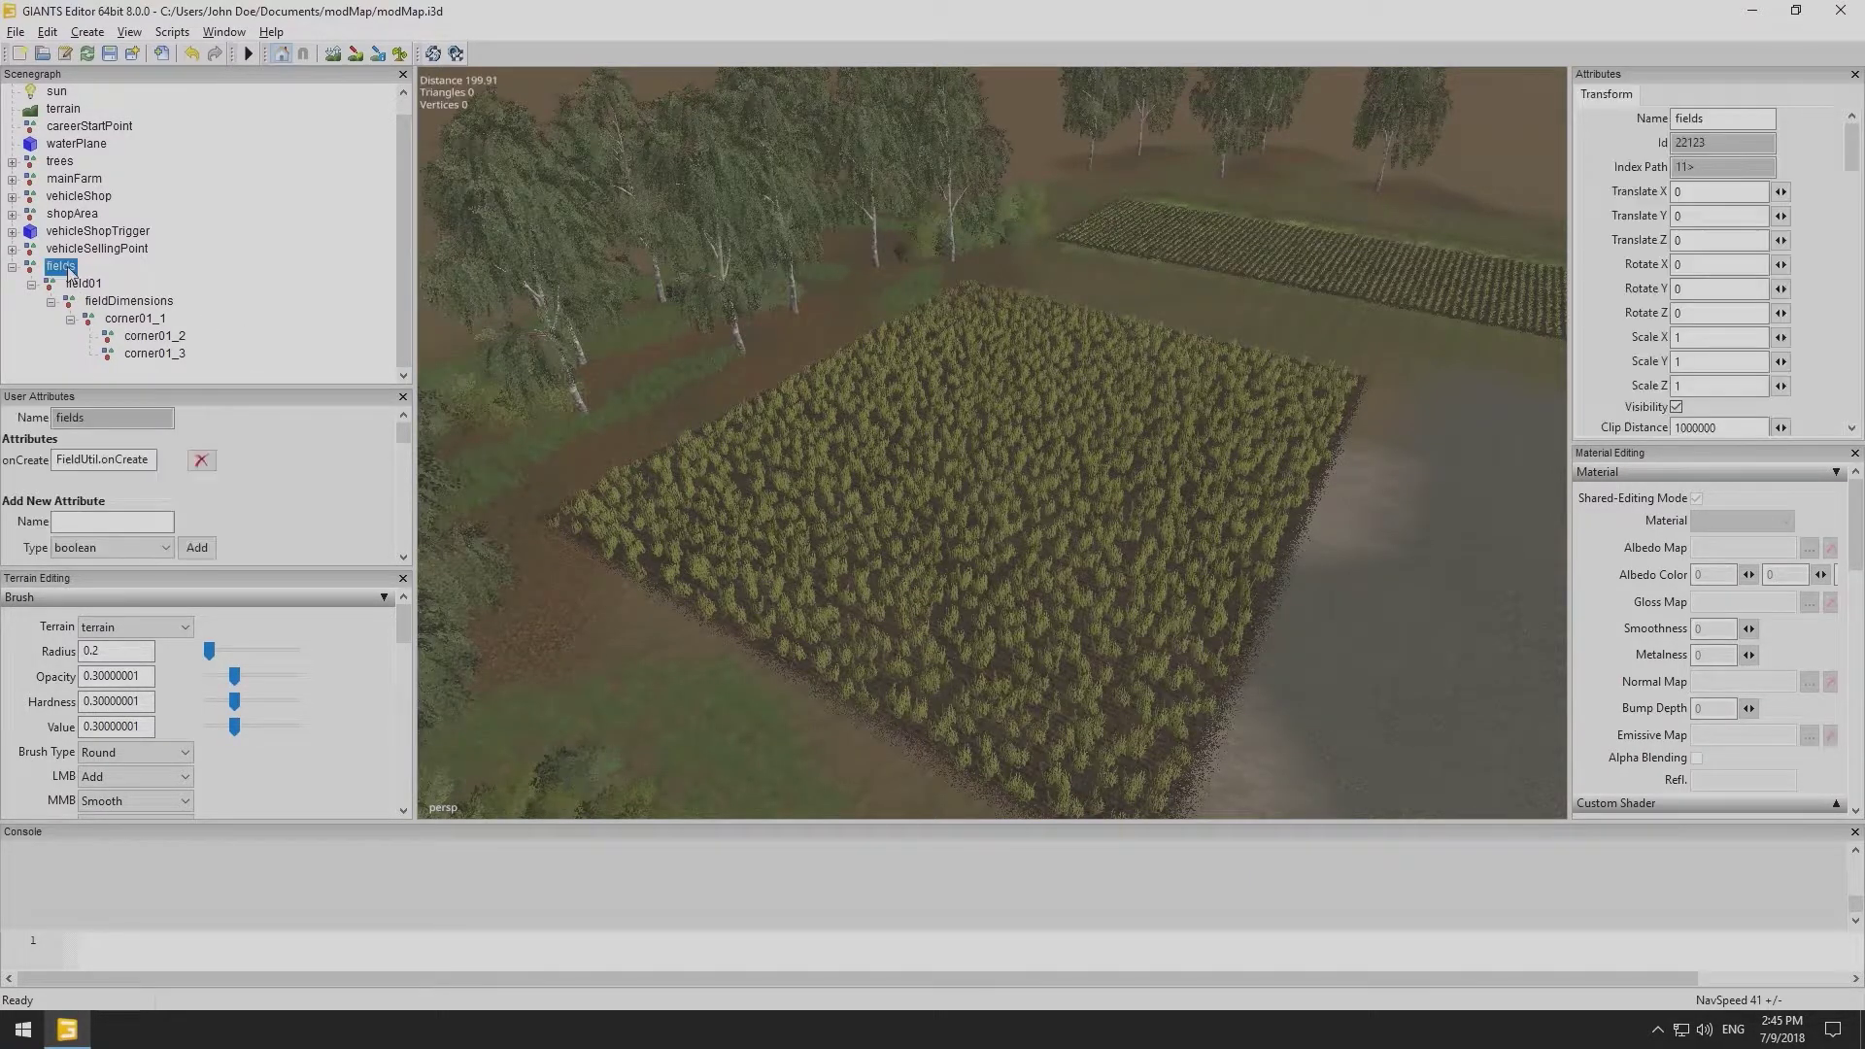
pyautogui.click(172, 32)
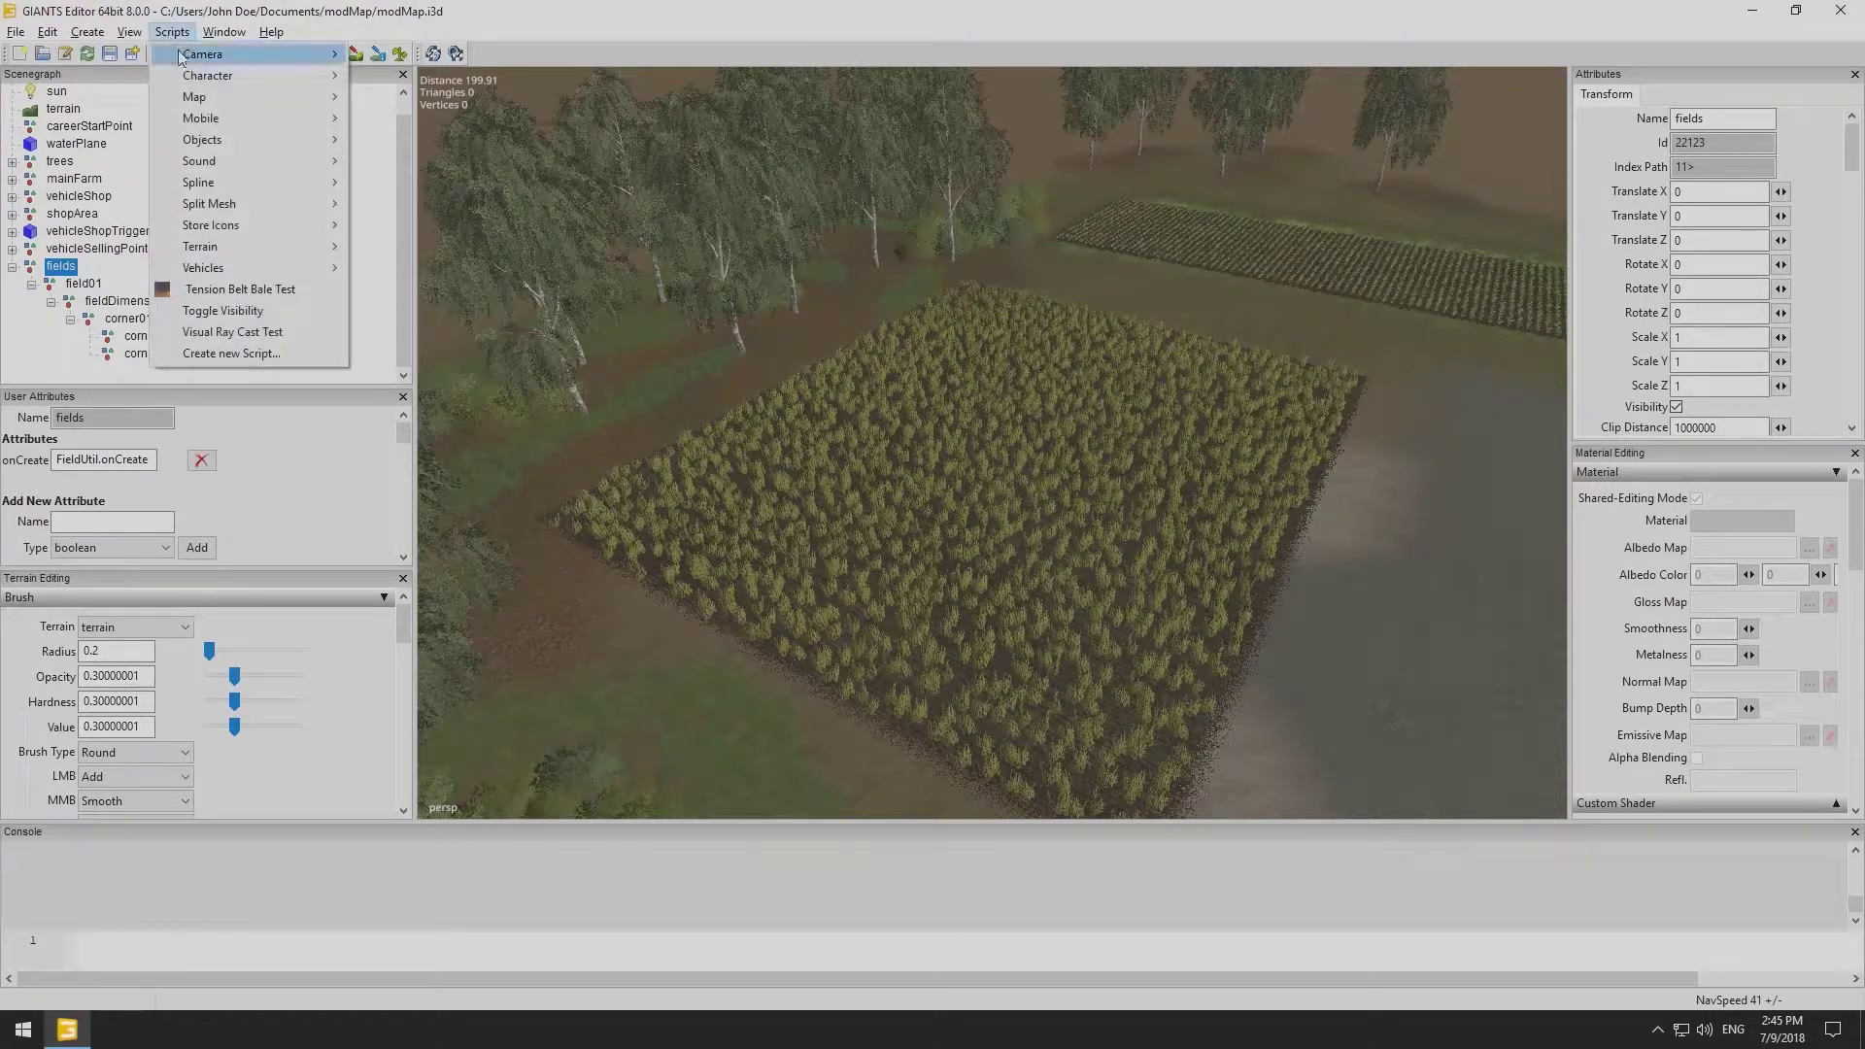
pyautogui.moveTo(192, 98)
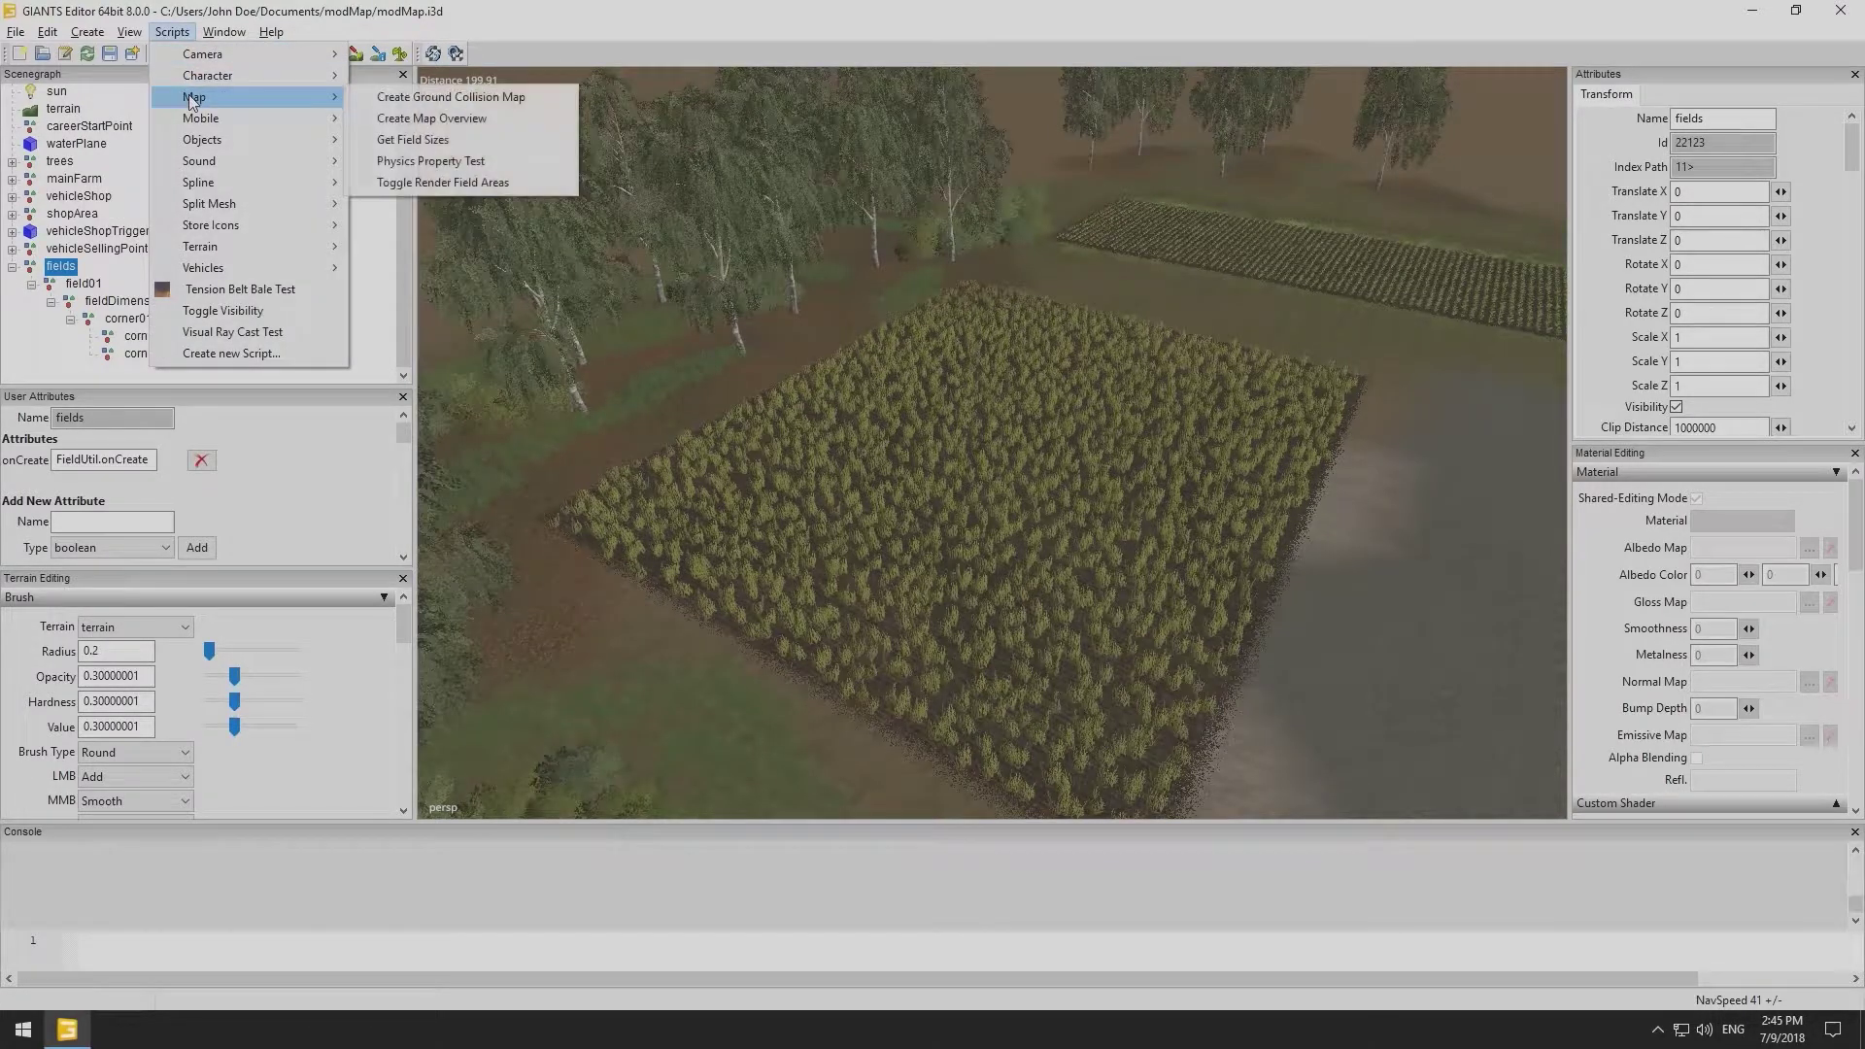
pyautogui.click(449, 183)
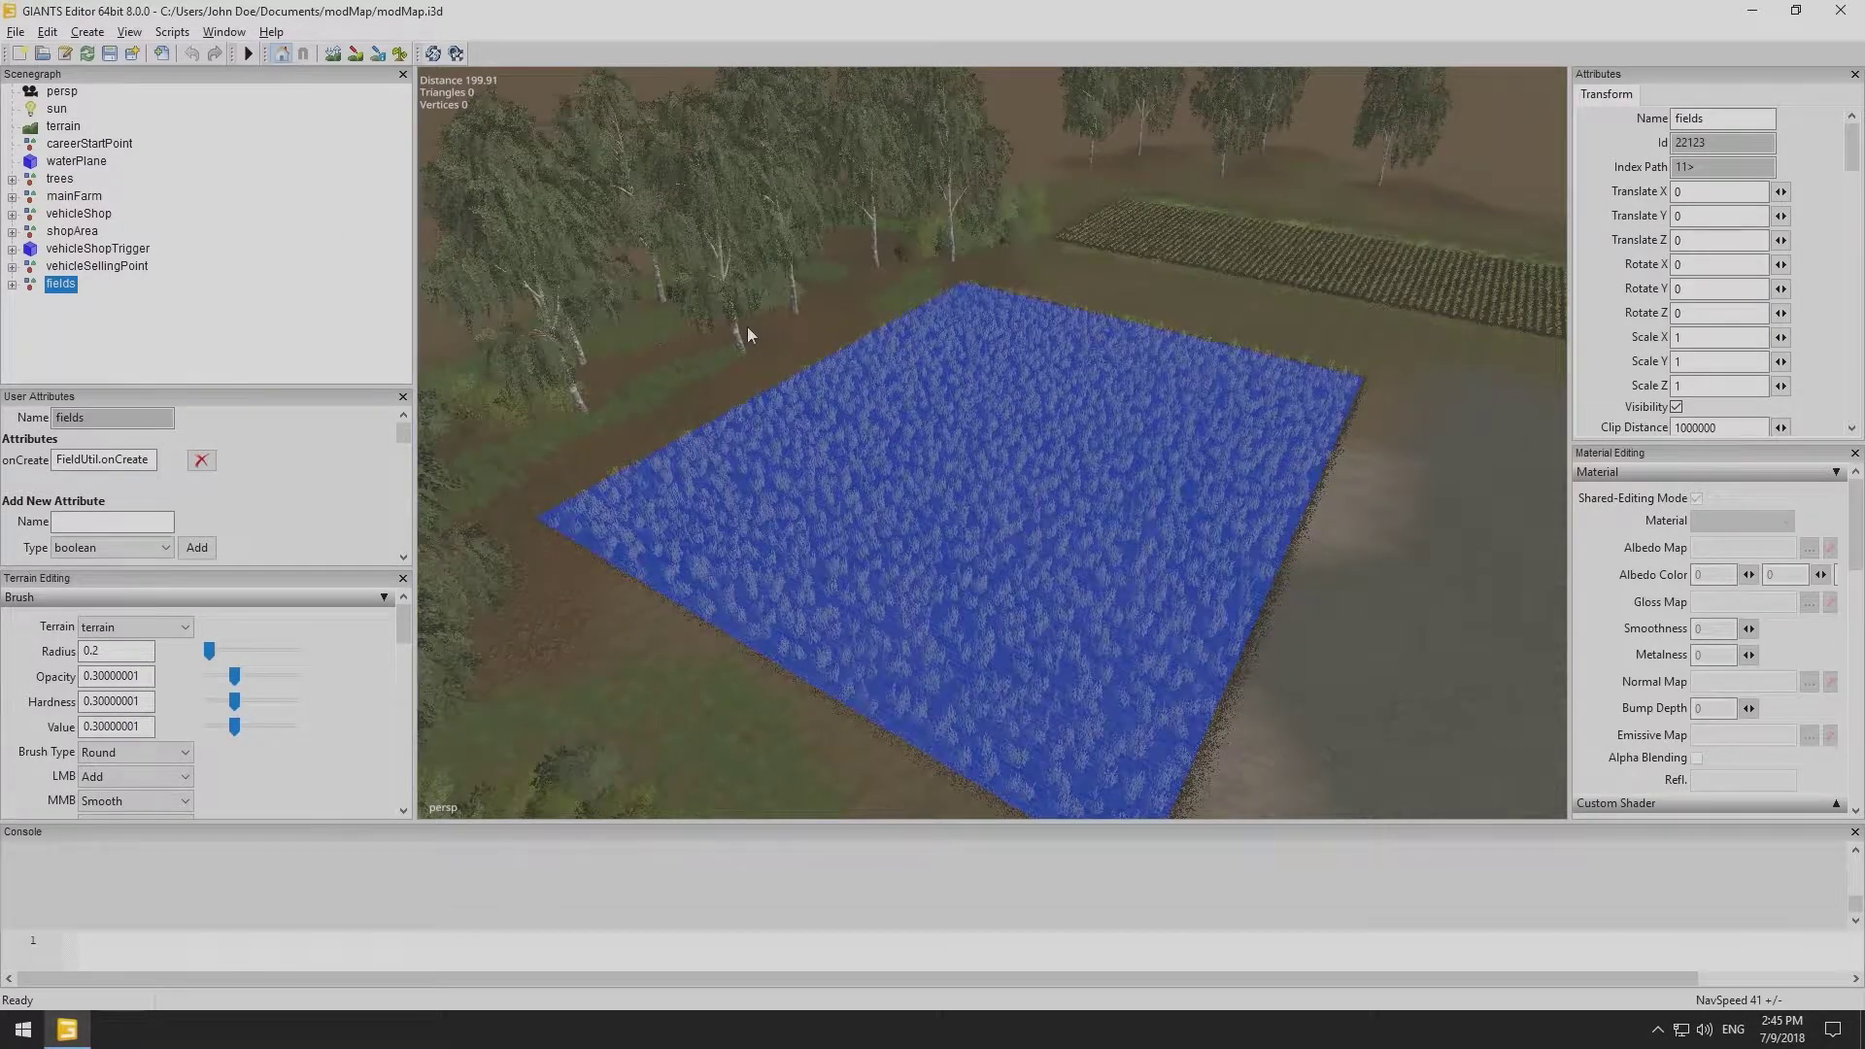
# Add a boolean user attribute named fieldGrassMission to the field01 group and enable it.
pyautogui.scroll(3, 760, 346)
pyautogui.scroll(2, 760, 346)
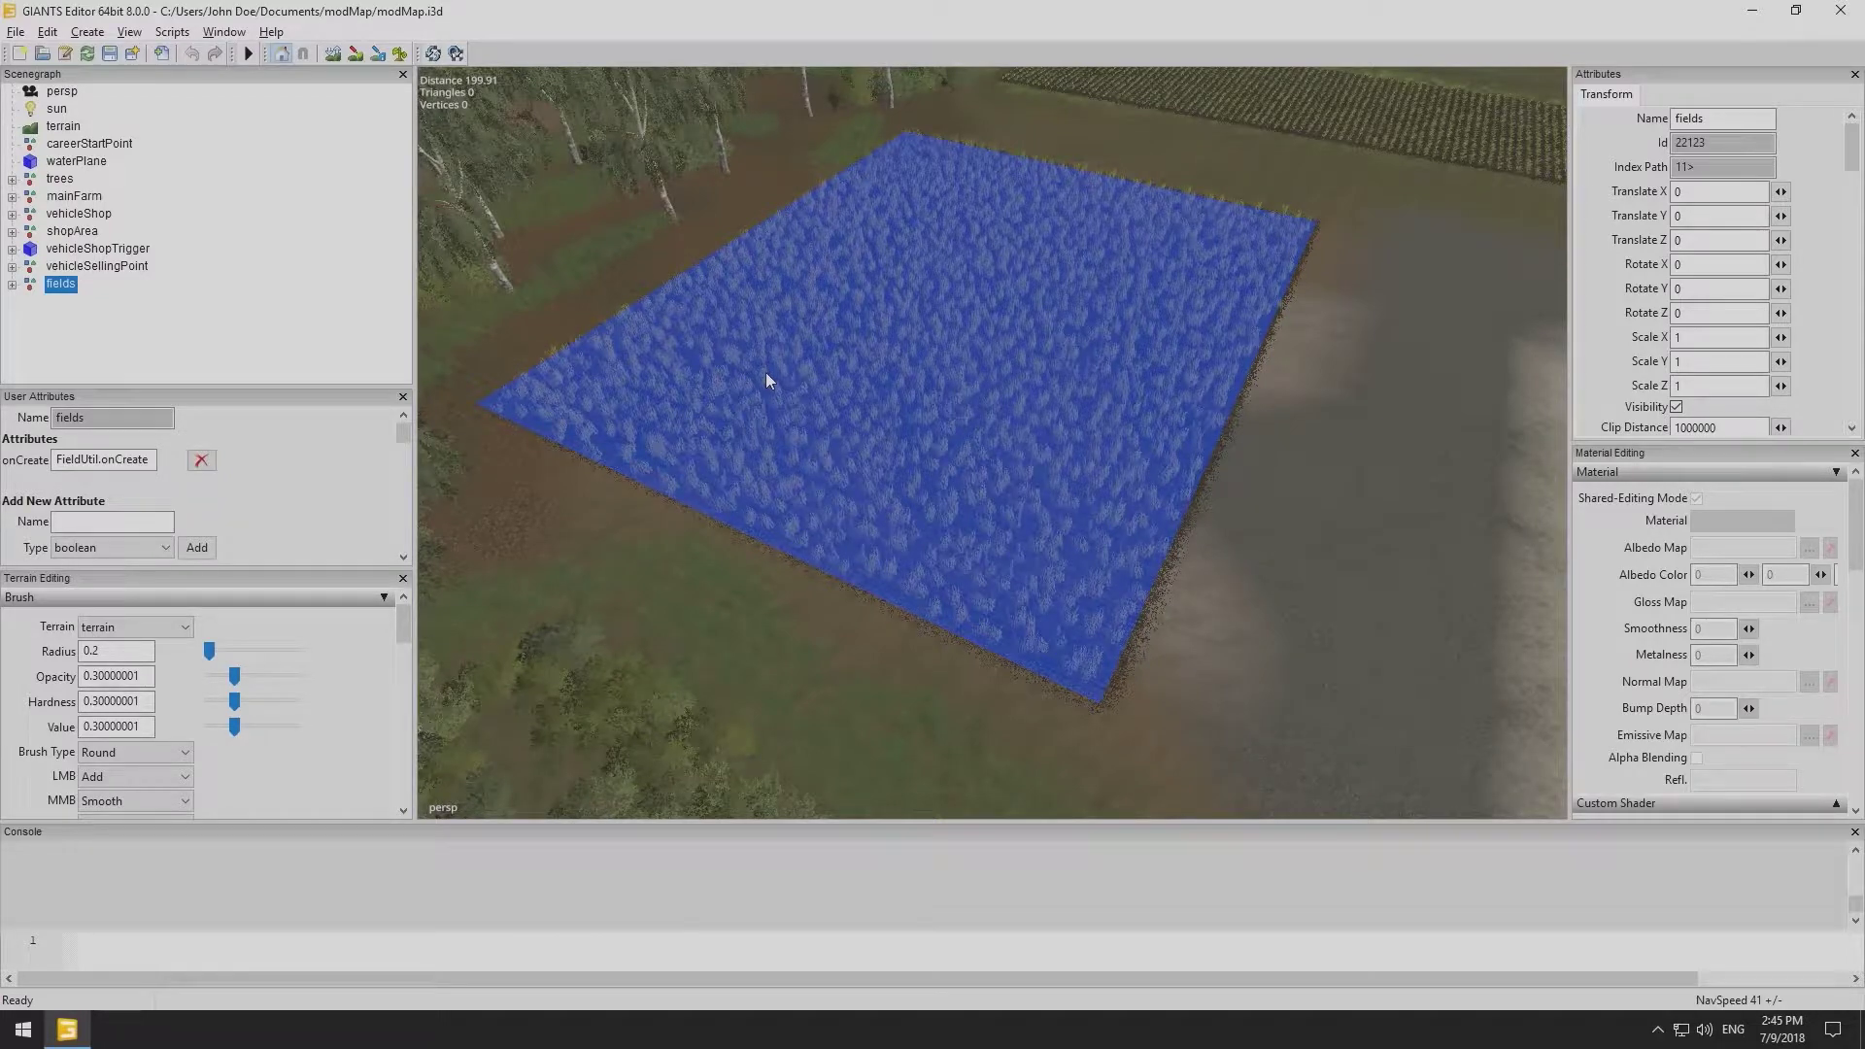
pyautogui.moveTo(766, 374); pyautogui.dragTo(748, 408, button='middle')
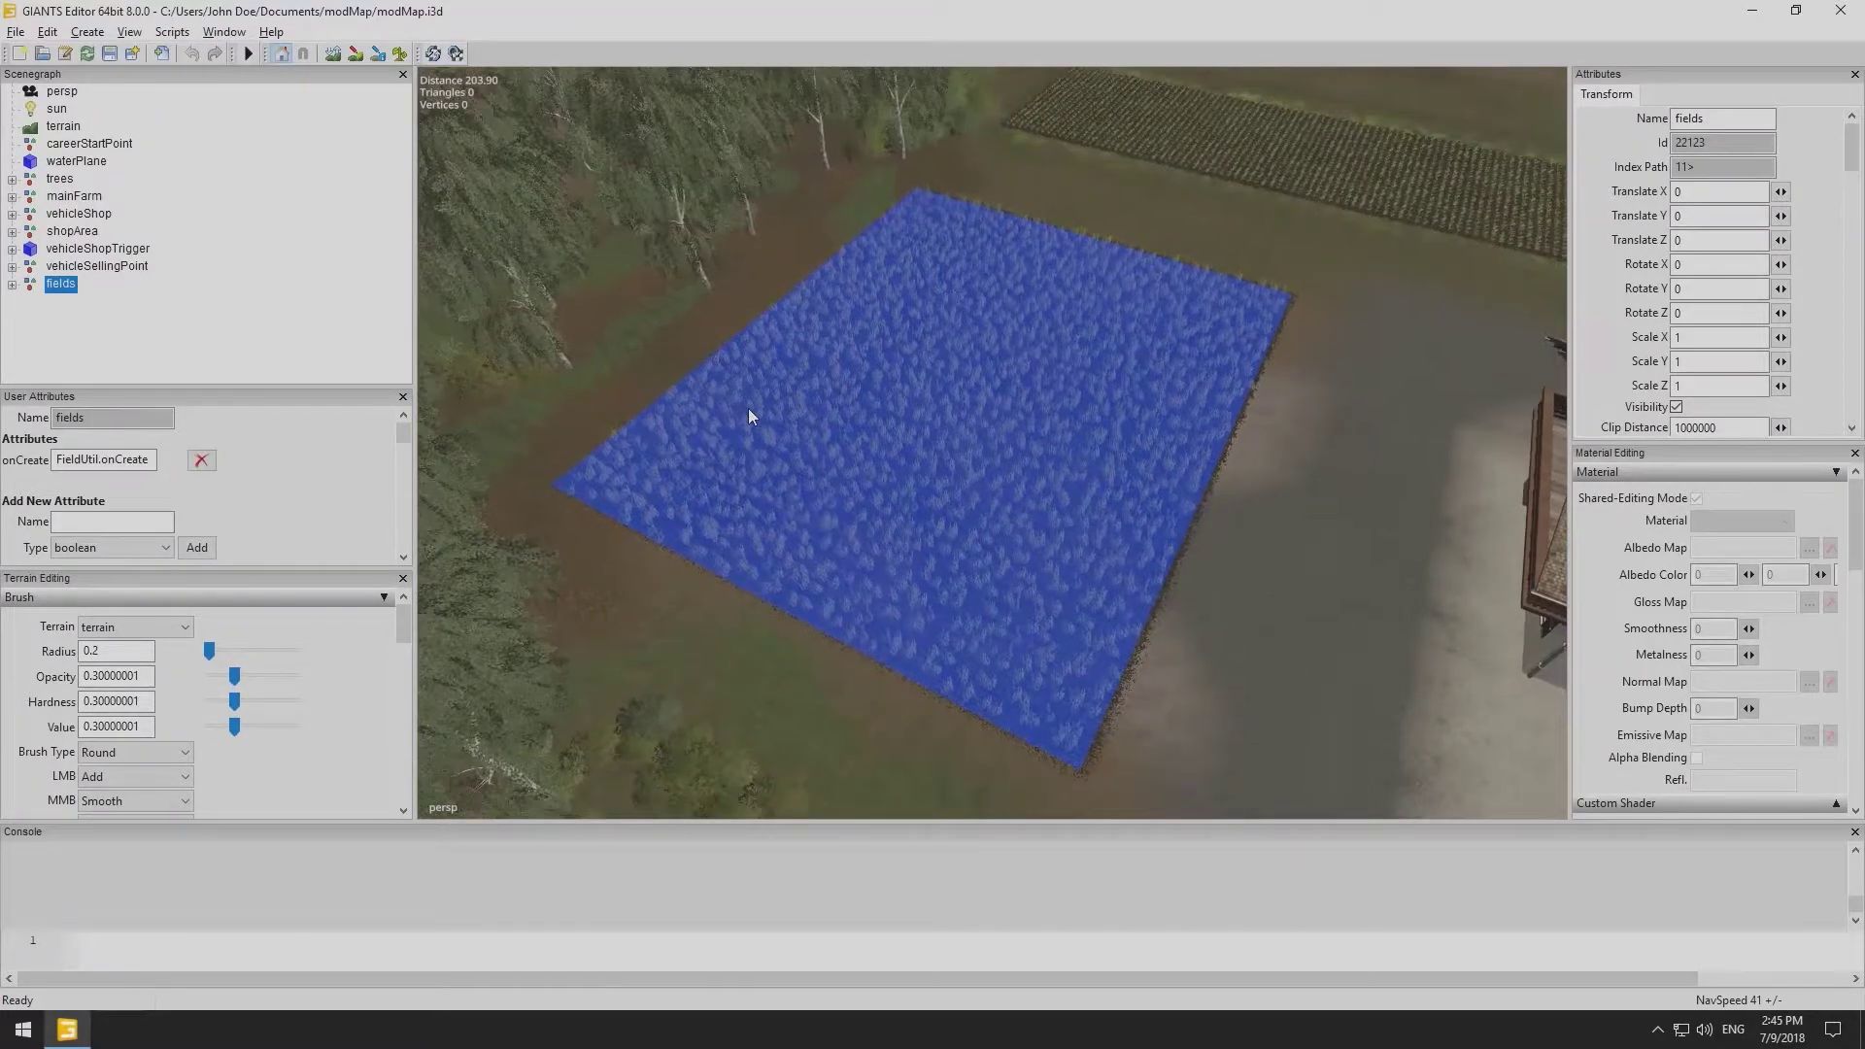
pyautogui.click(11, 283)
pyautogui.click(85, 302)
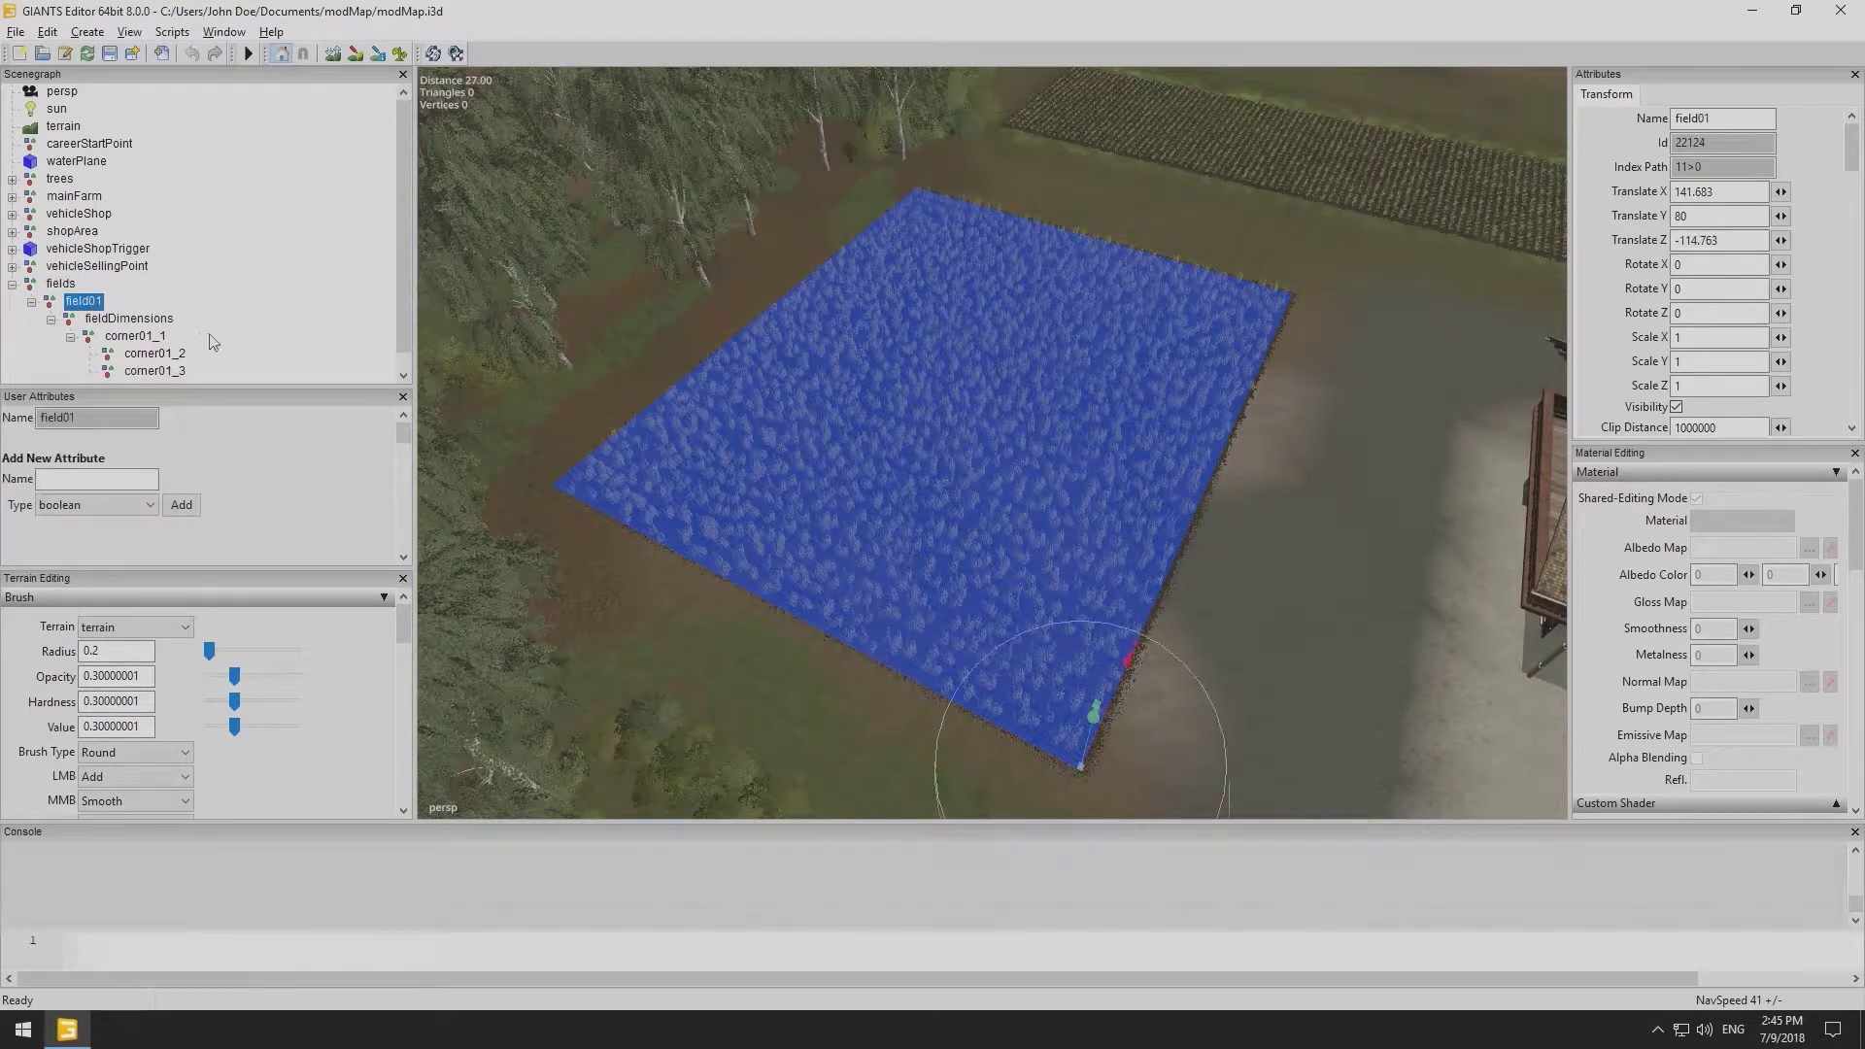
pyautogui.click(96, 479)
pyautogui.write('fiel')
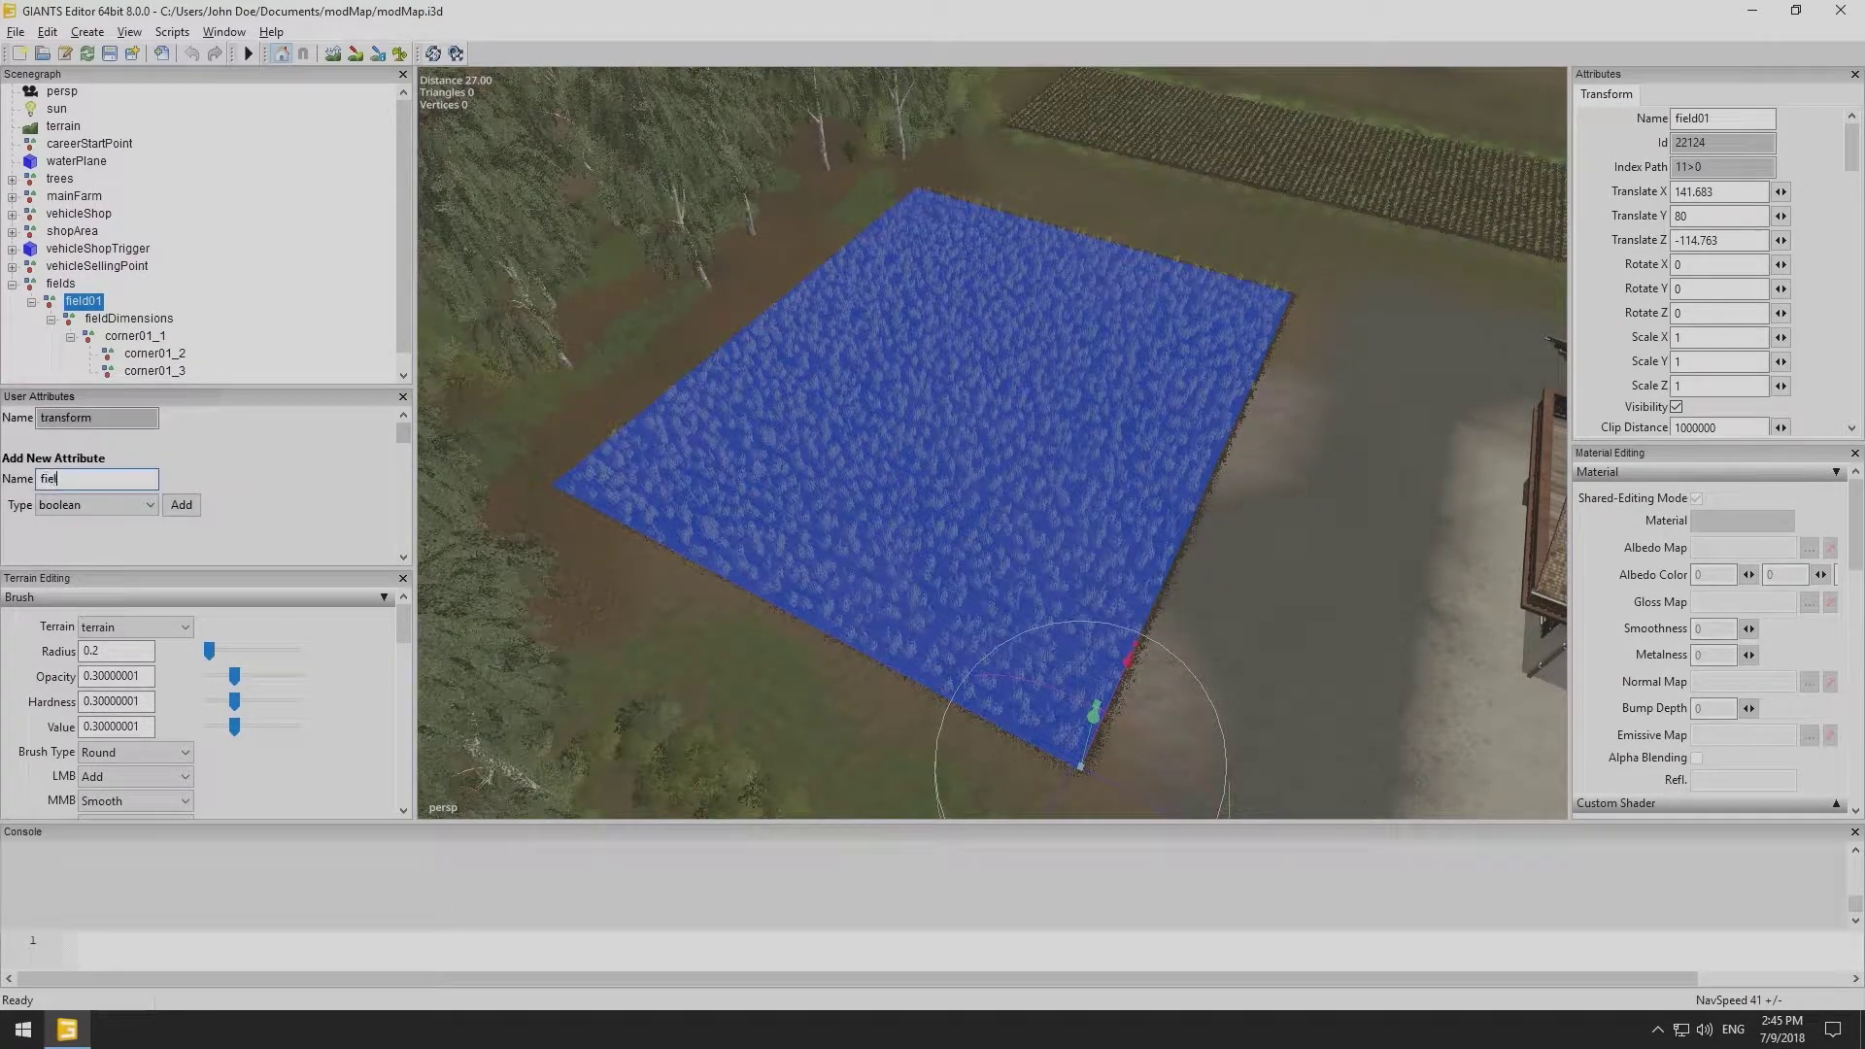
pyautogui.write('dGrassMission')
pyautogui.click(180, 504)
pyautogui.click(99, 460)
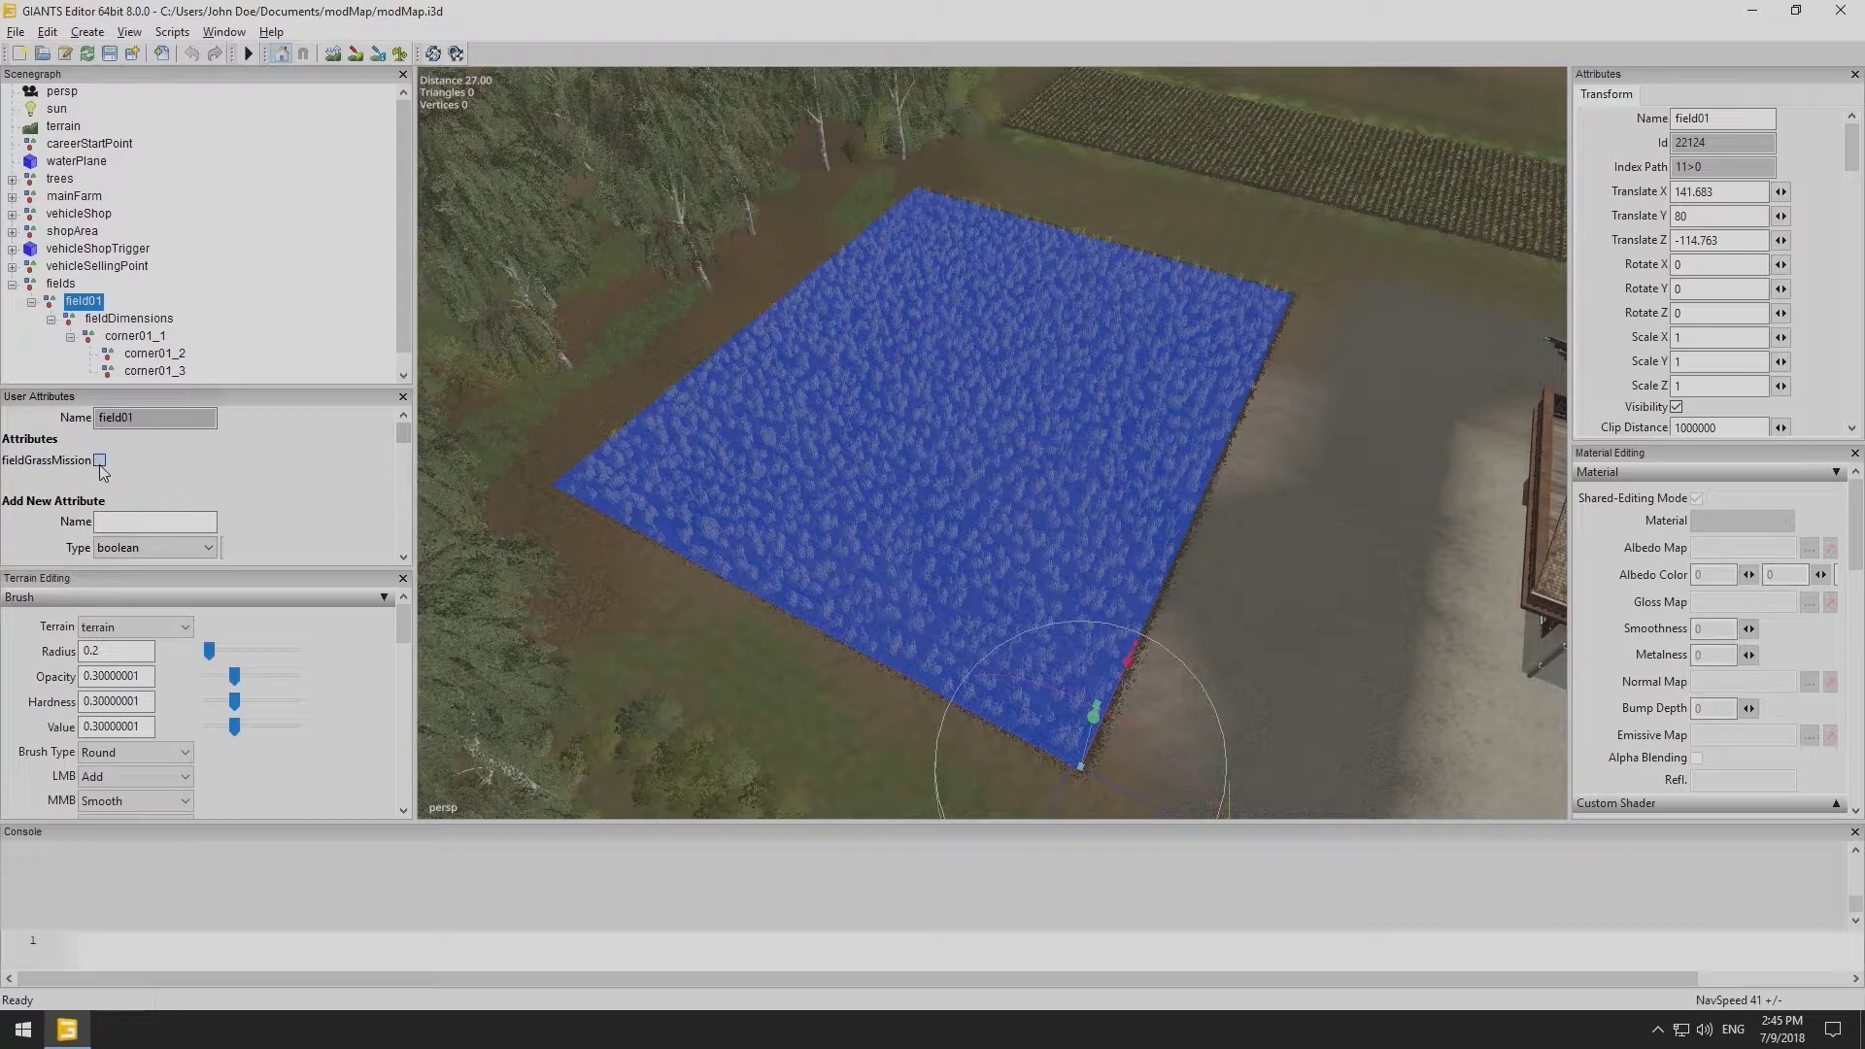
# Create a transform group at the scene root, name it fieldMapIndicator, and nest it under field01.
pyautogui.click(294, 335)
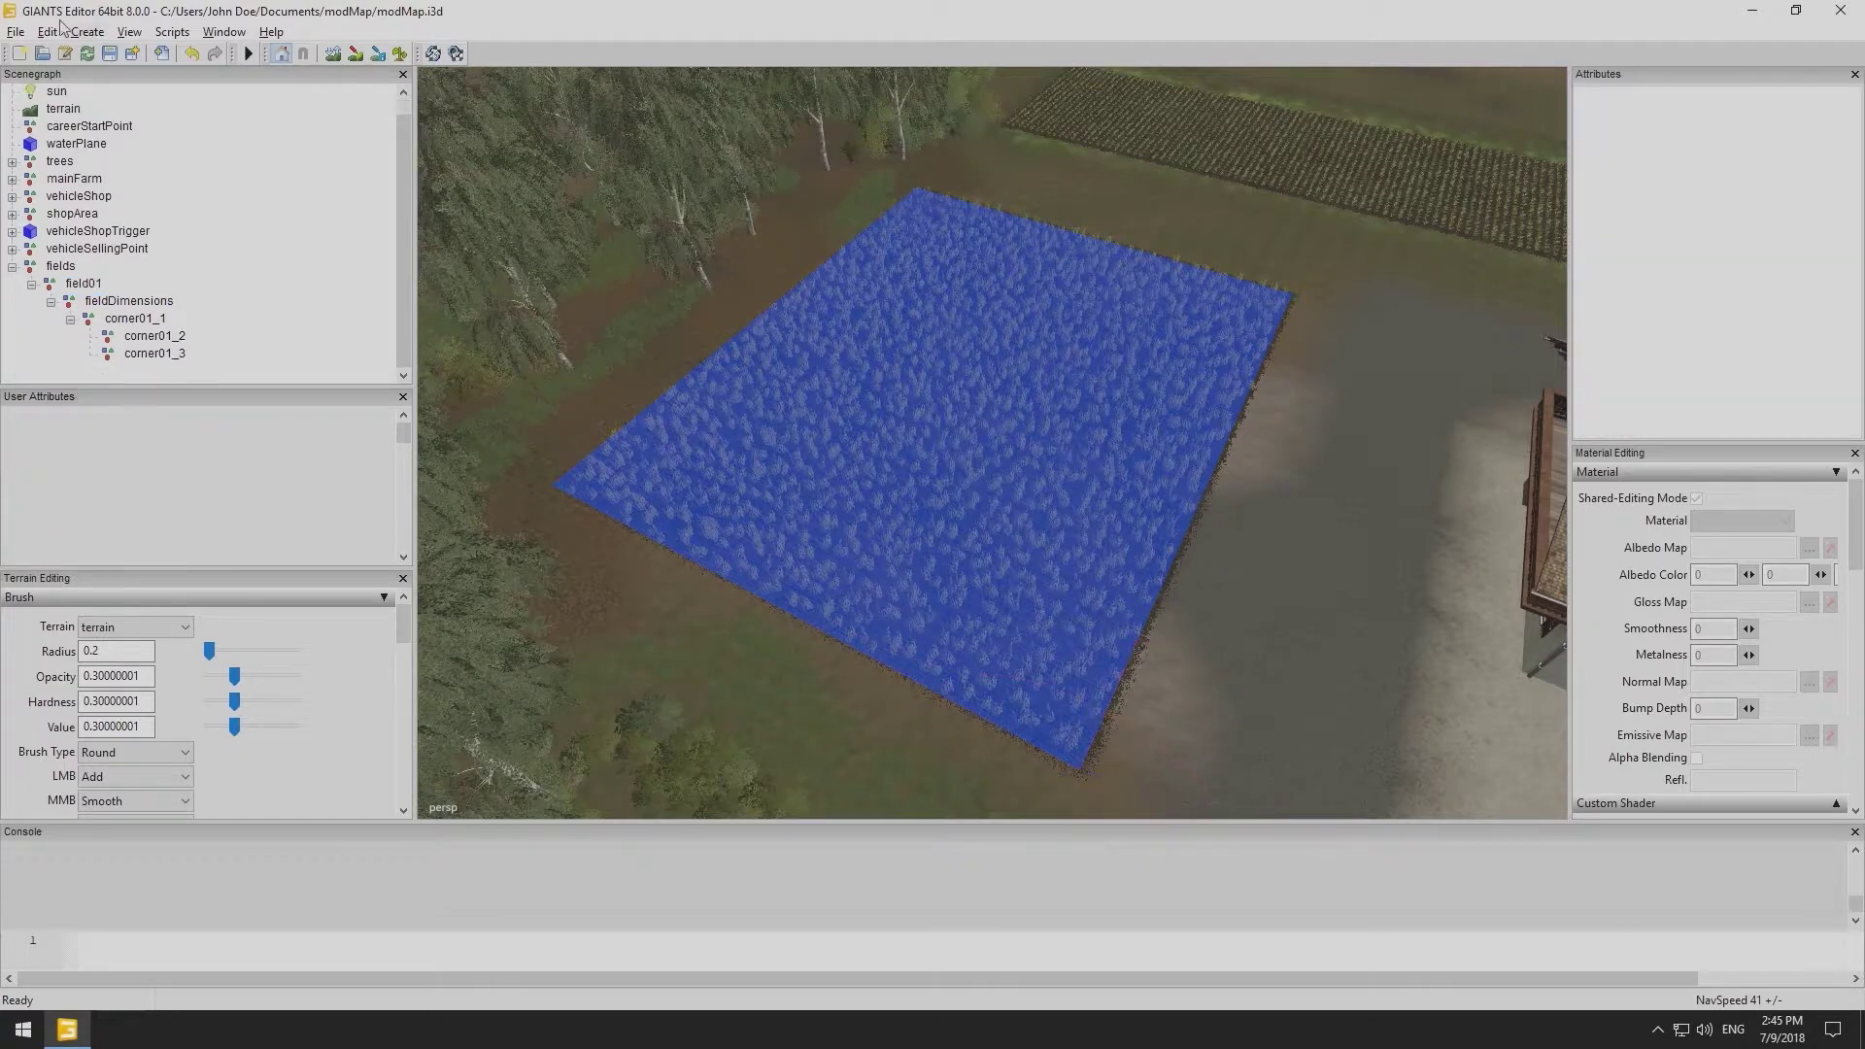
pyautogui.click(87, 33)
pyautogui.click(94, 56)
pyautogui.click(83, 373)
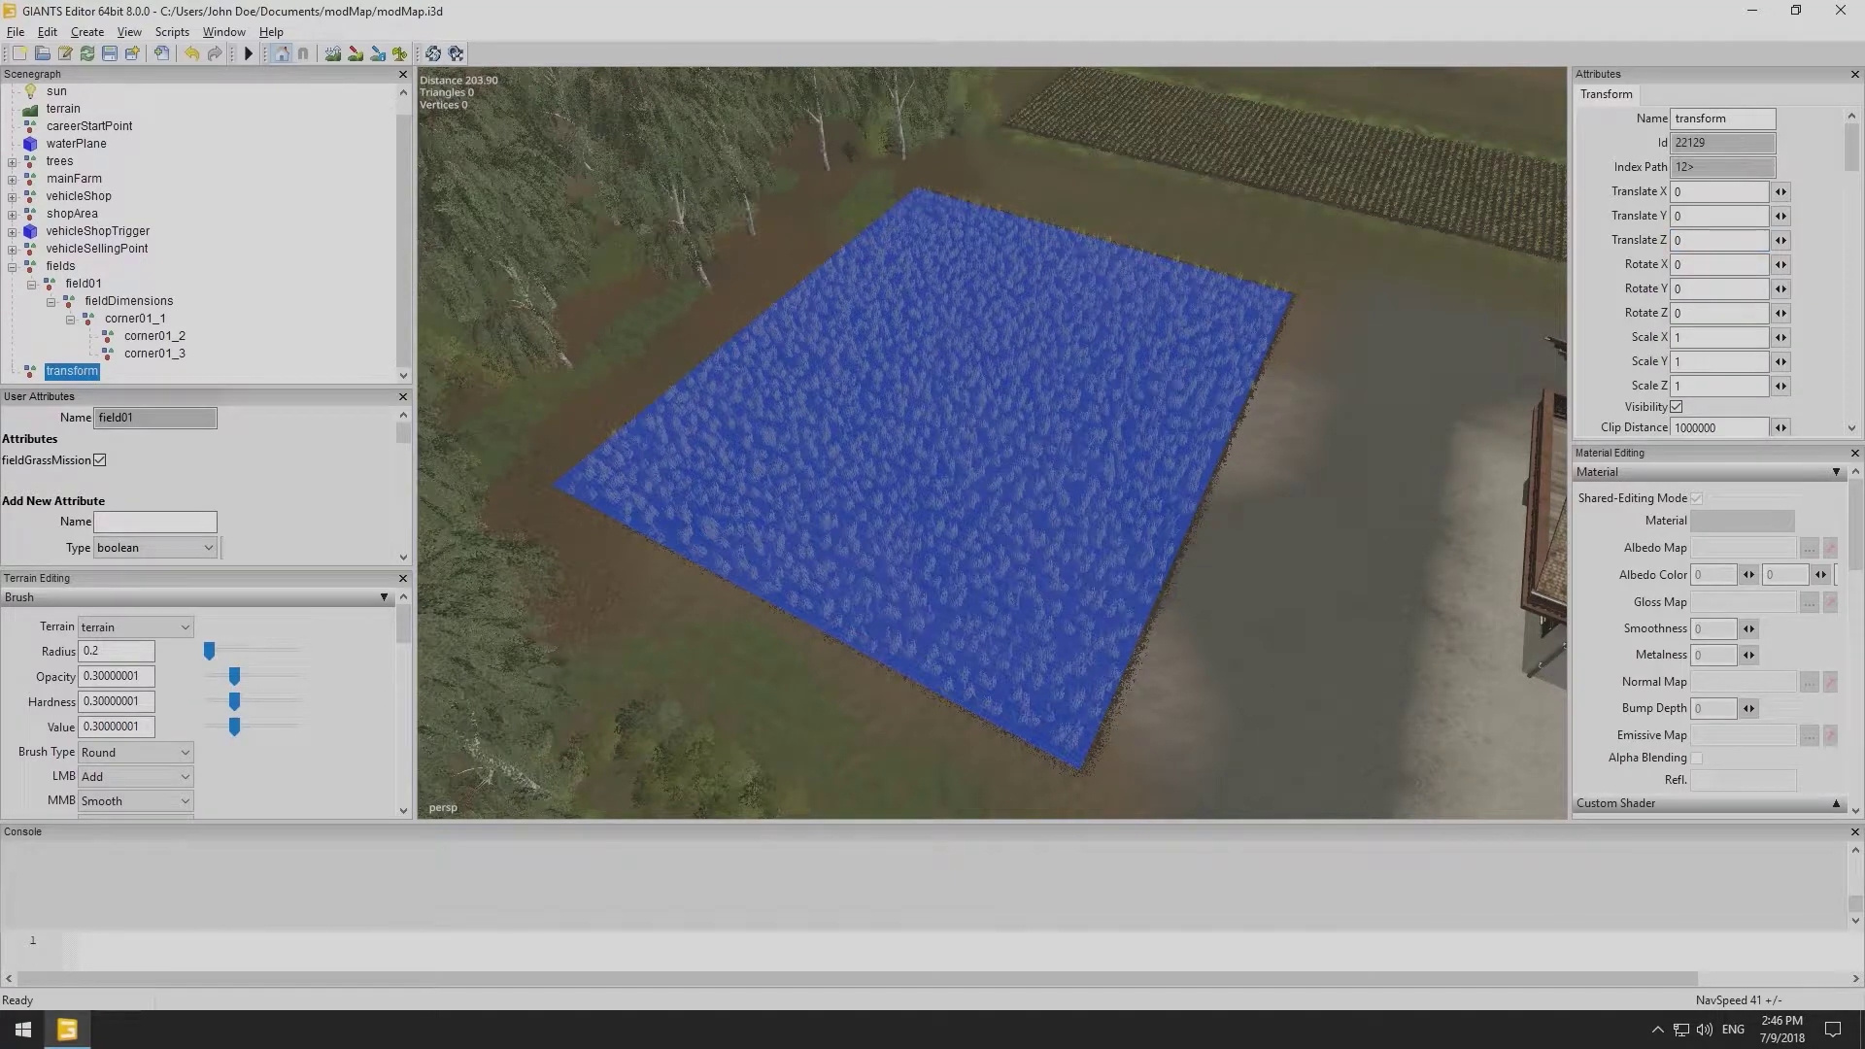
pyautogui.doubleClick(1749, 117)
pyautogui.write('fieldMapIndicator')
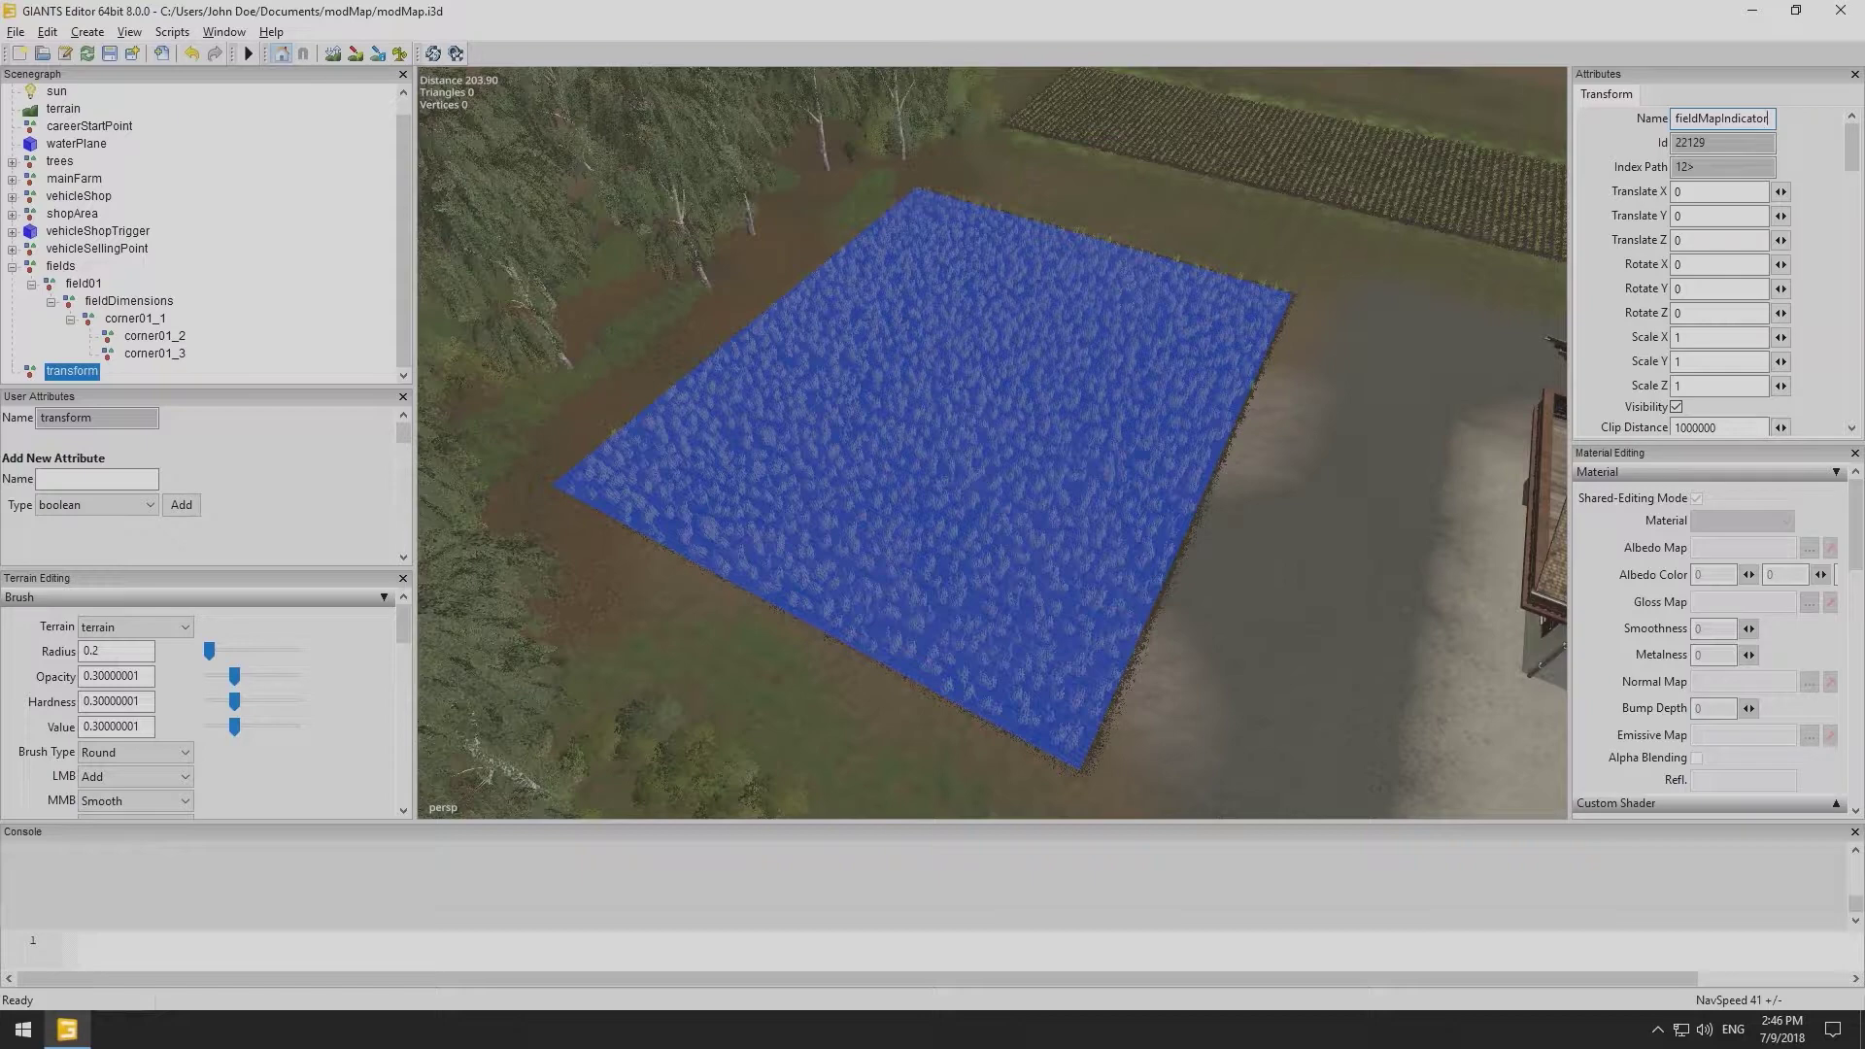
pyautogui.press('Return')
pyautogui.moveTo(107, 371); pyautogui.dragTo(87, 289)
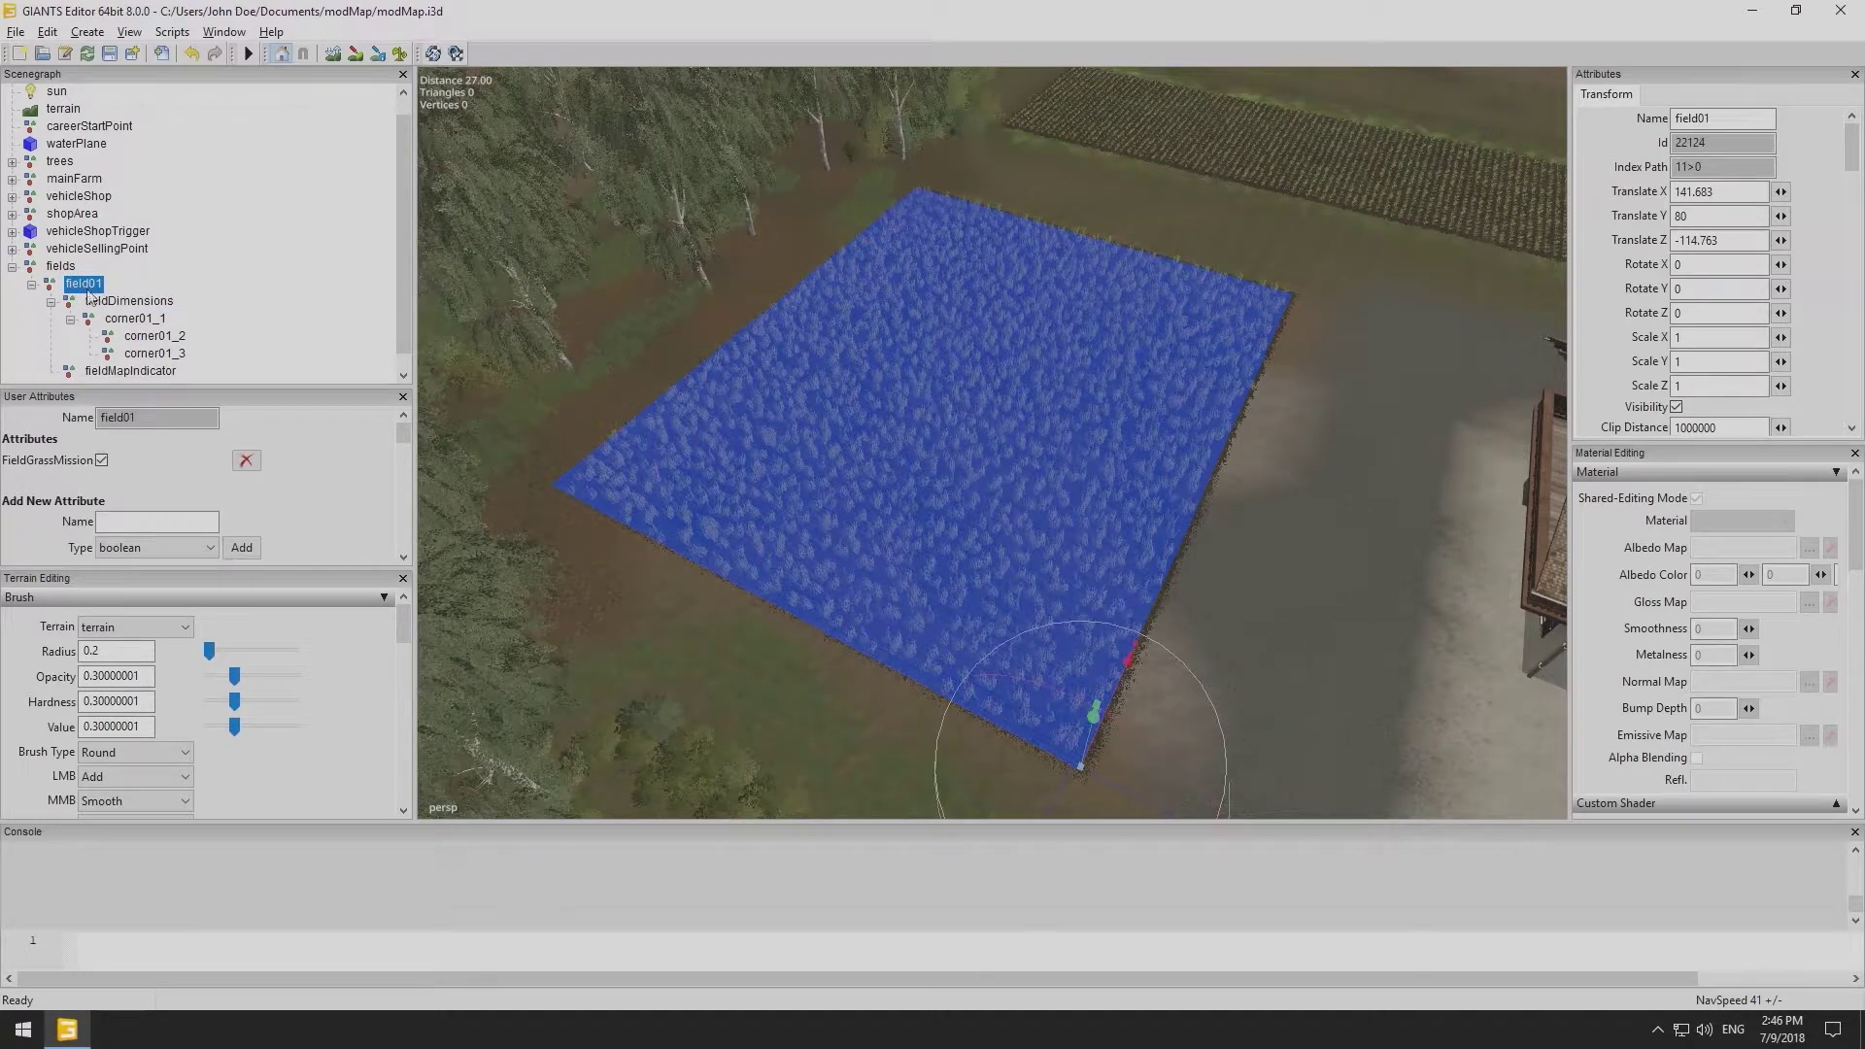
# Place fieldMapIndicator in the middle of the field, at about X 13.5, Y 0, Z -12.8 relative to field01.
pyautogui.scroll(-1, 90, 294)
pyautogui.click(138, 359)
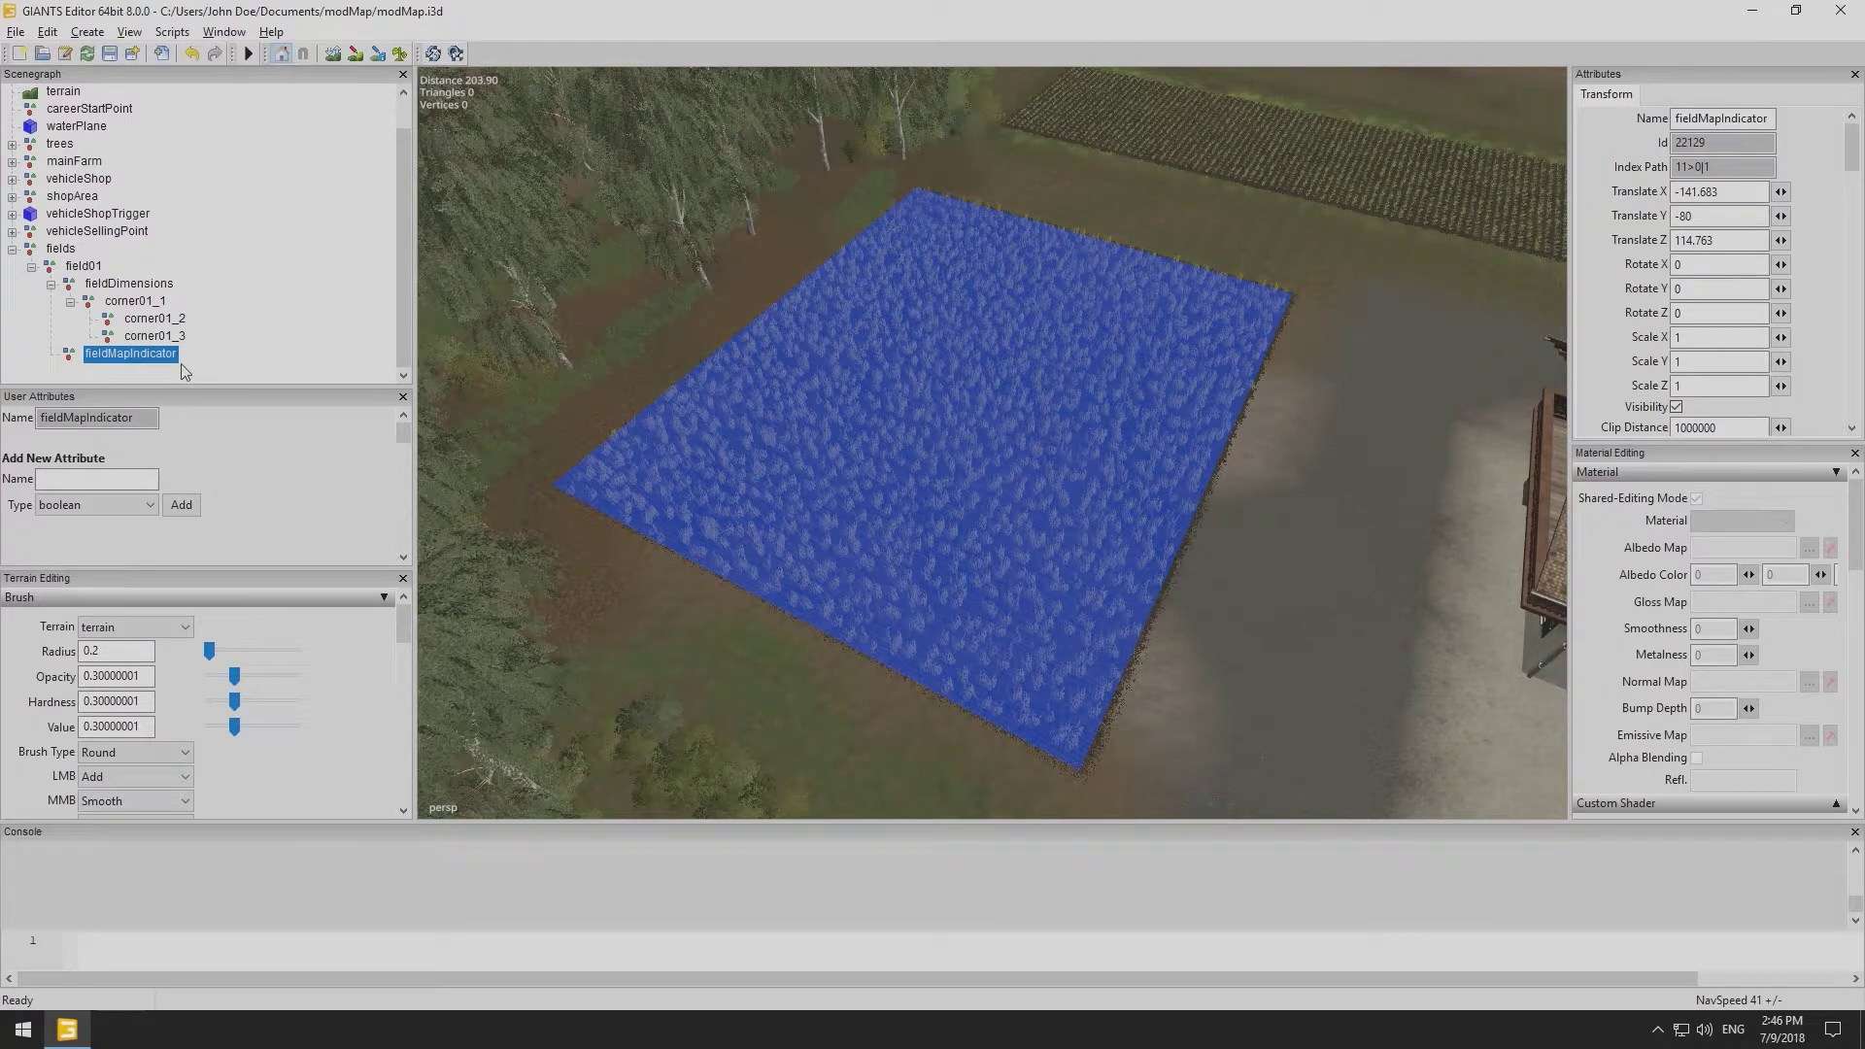
pyautogui.keyDown('ctrl'); pyautogui.keyDown('shift'); pyautogui.click(956, 395); pyautogui.keyUp('shift'); pyautogui.keyUp('ctrl')
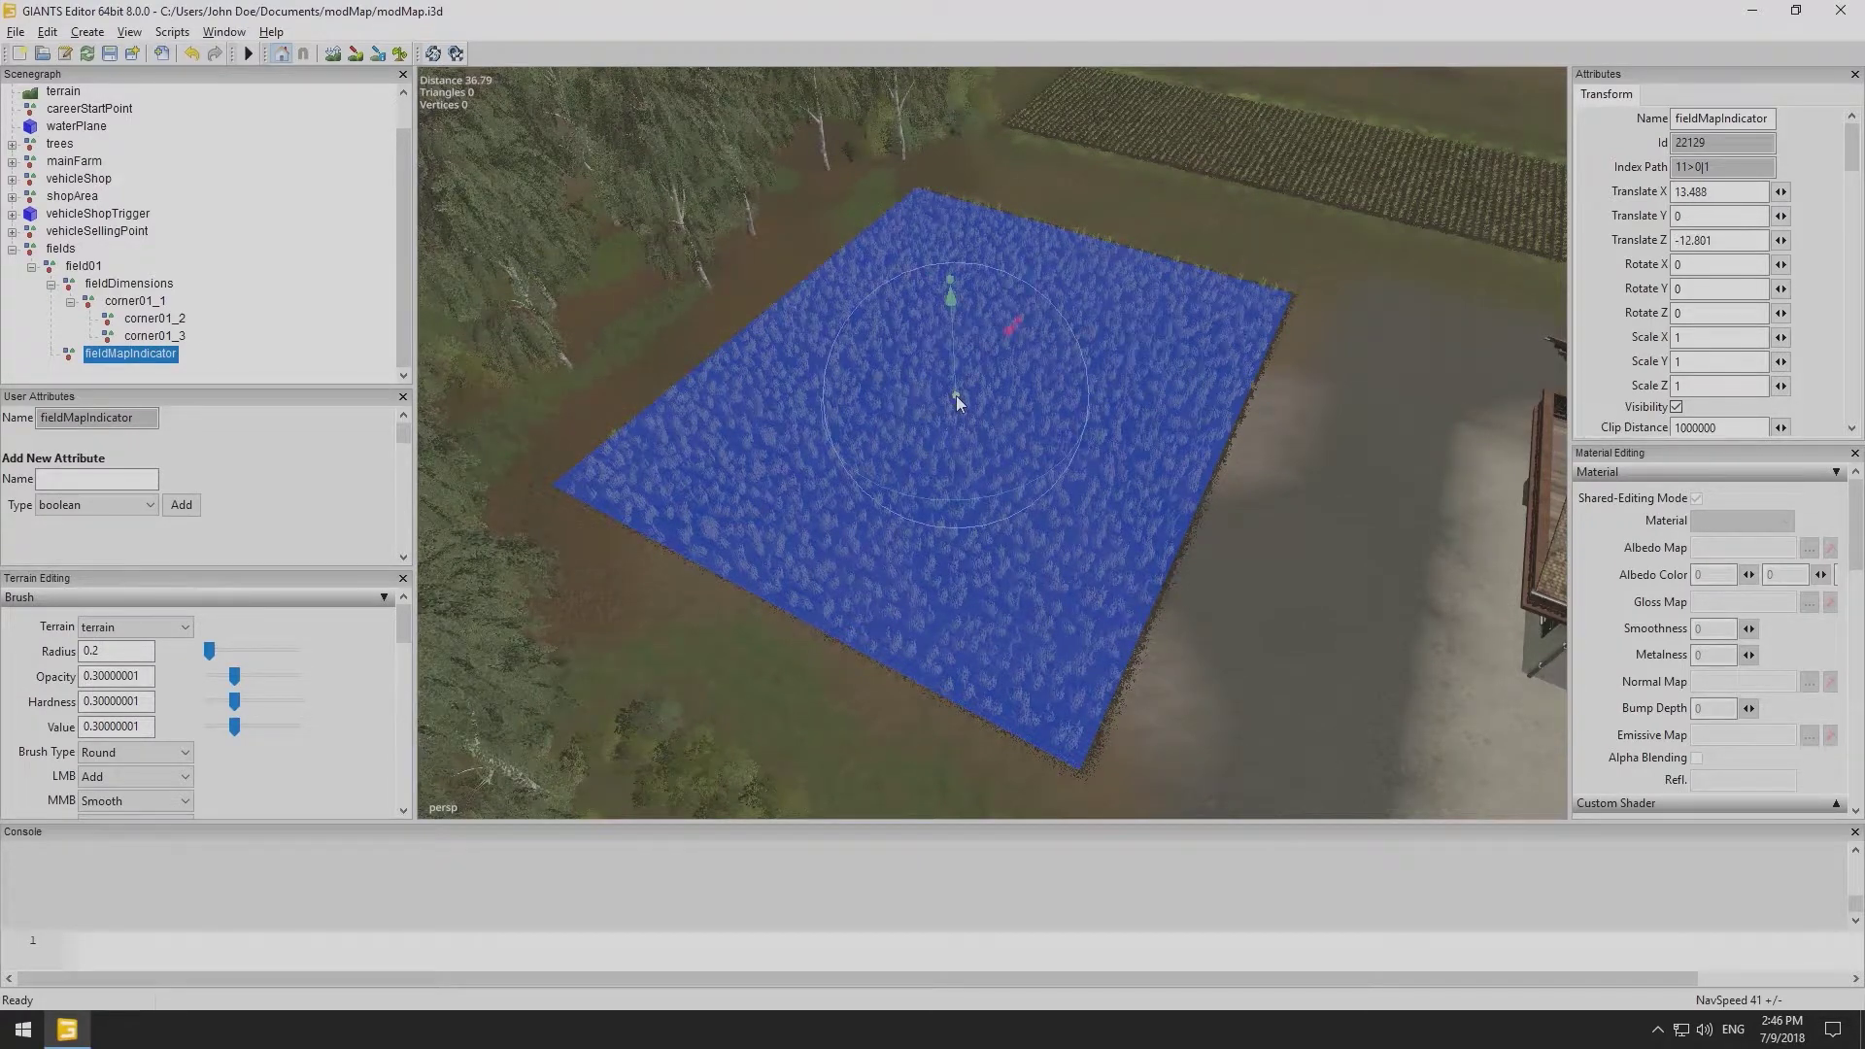
pyautogui.click(288, 367)
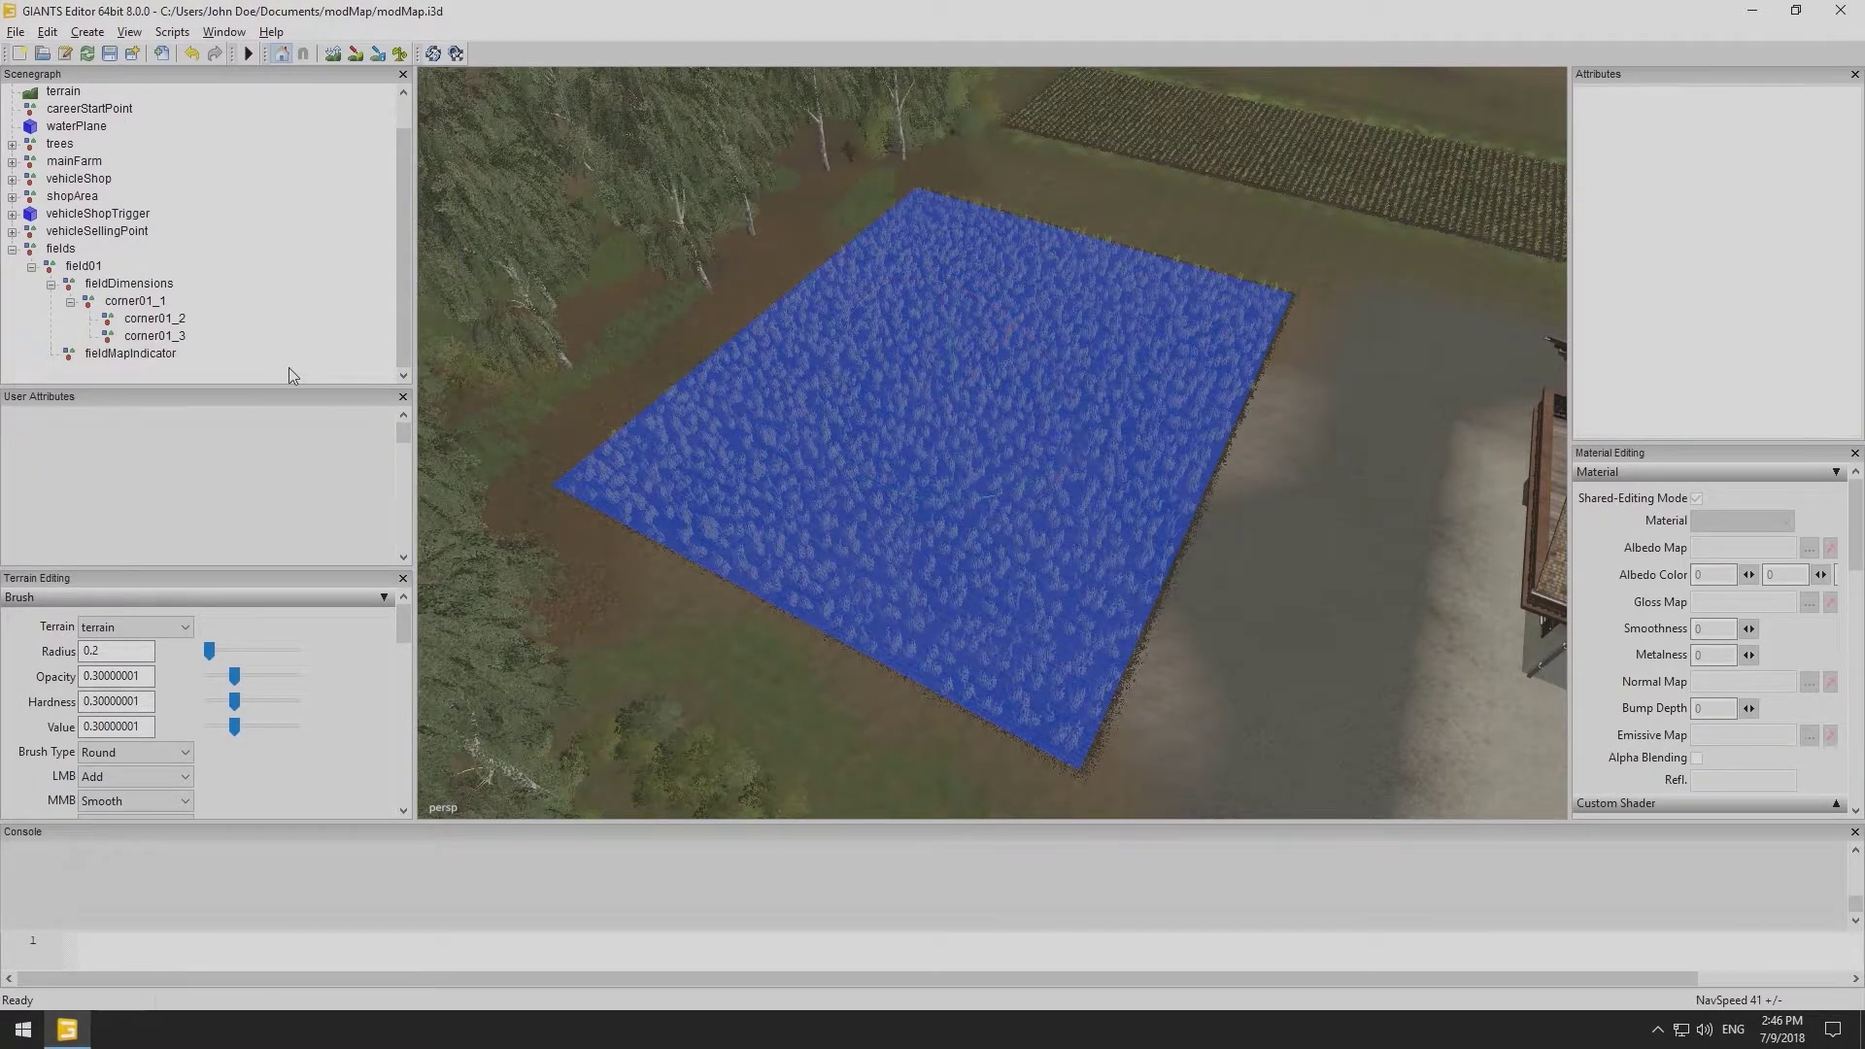
# Add an integer user attribute named fieldDimensionIndex to field01.
pyautogui.click(87, 267)
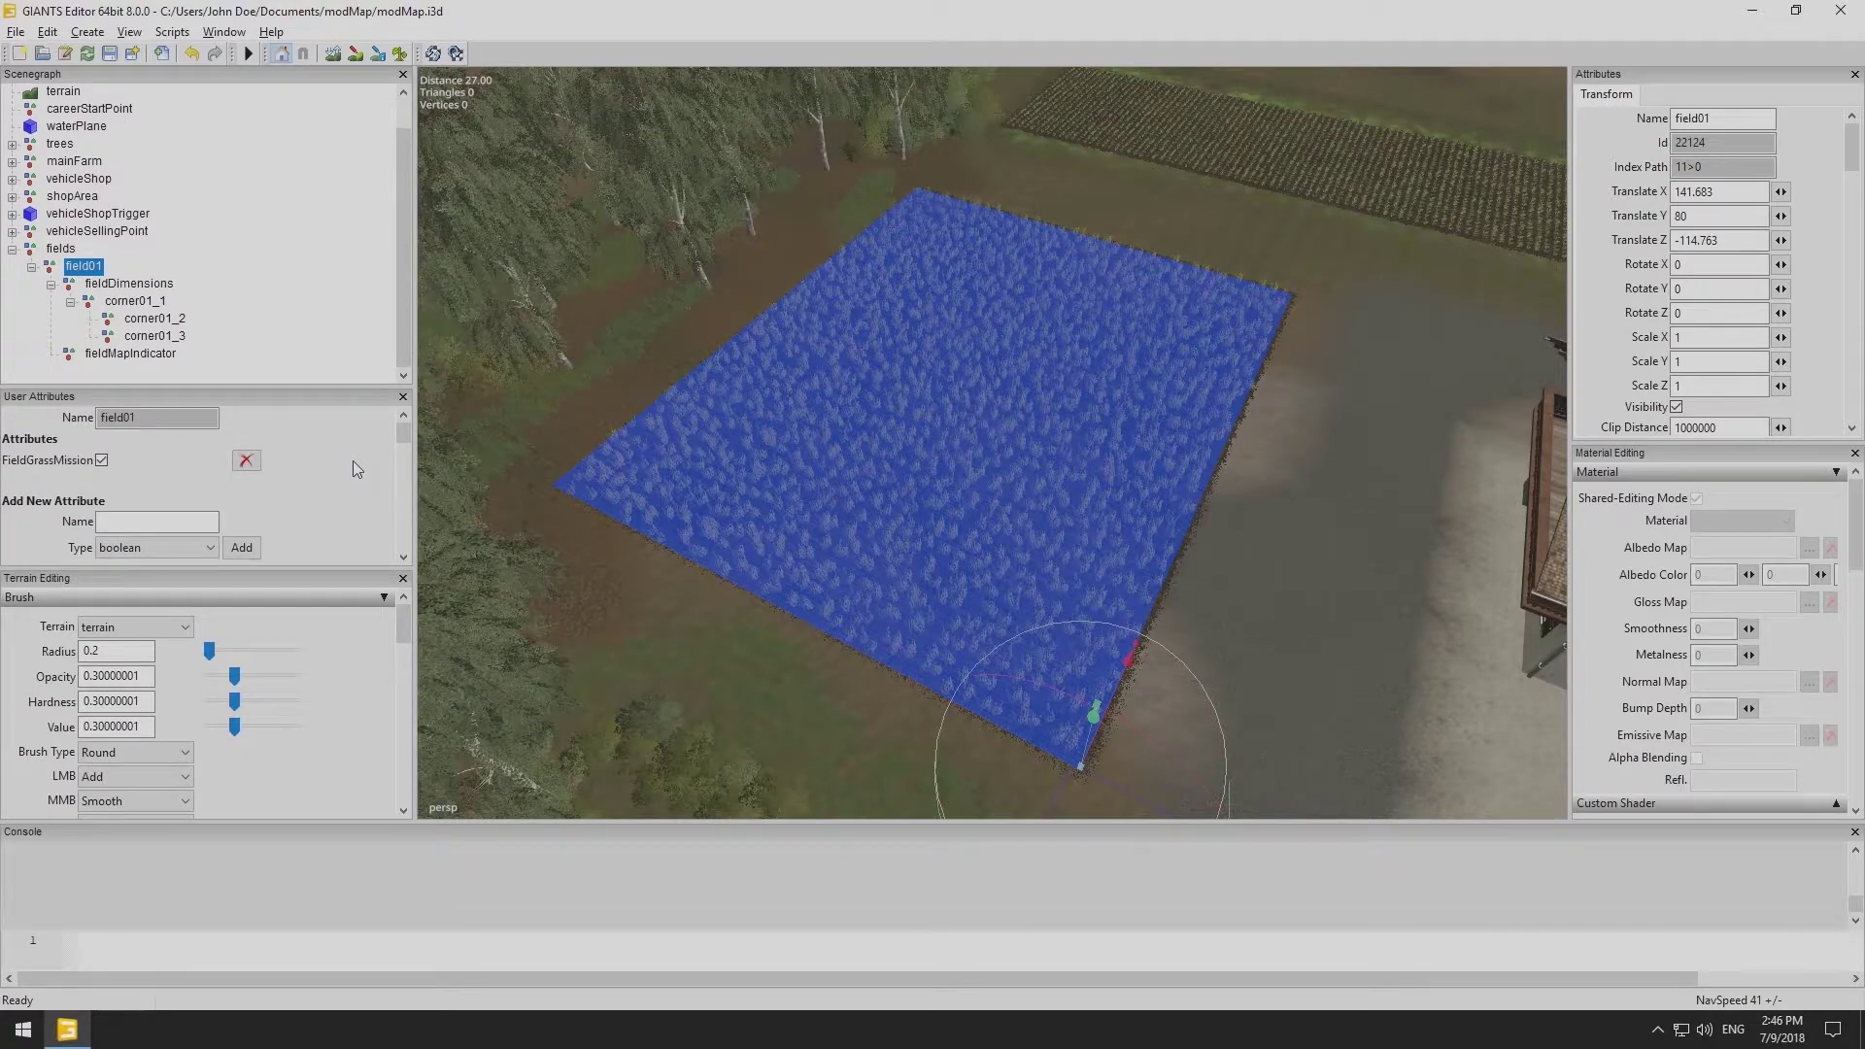
pyautogui.click(194, 549)
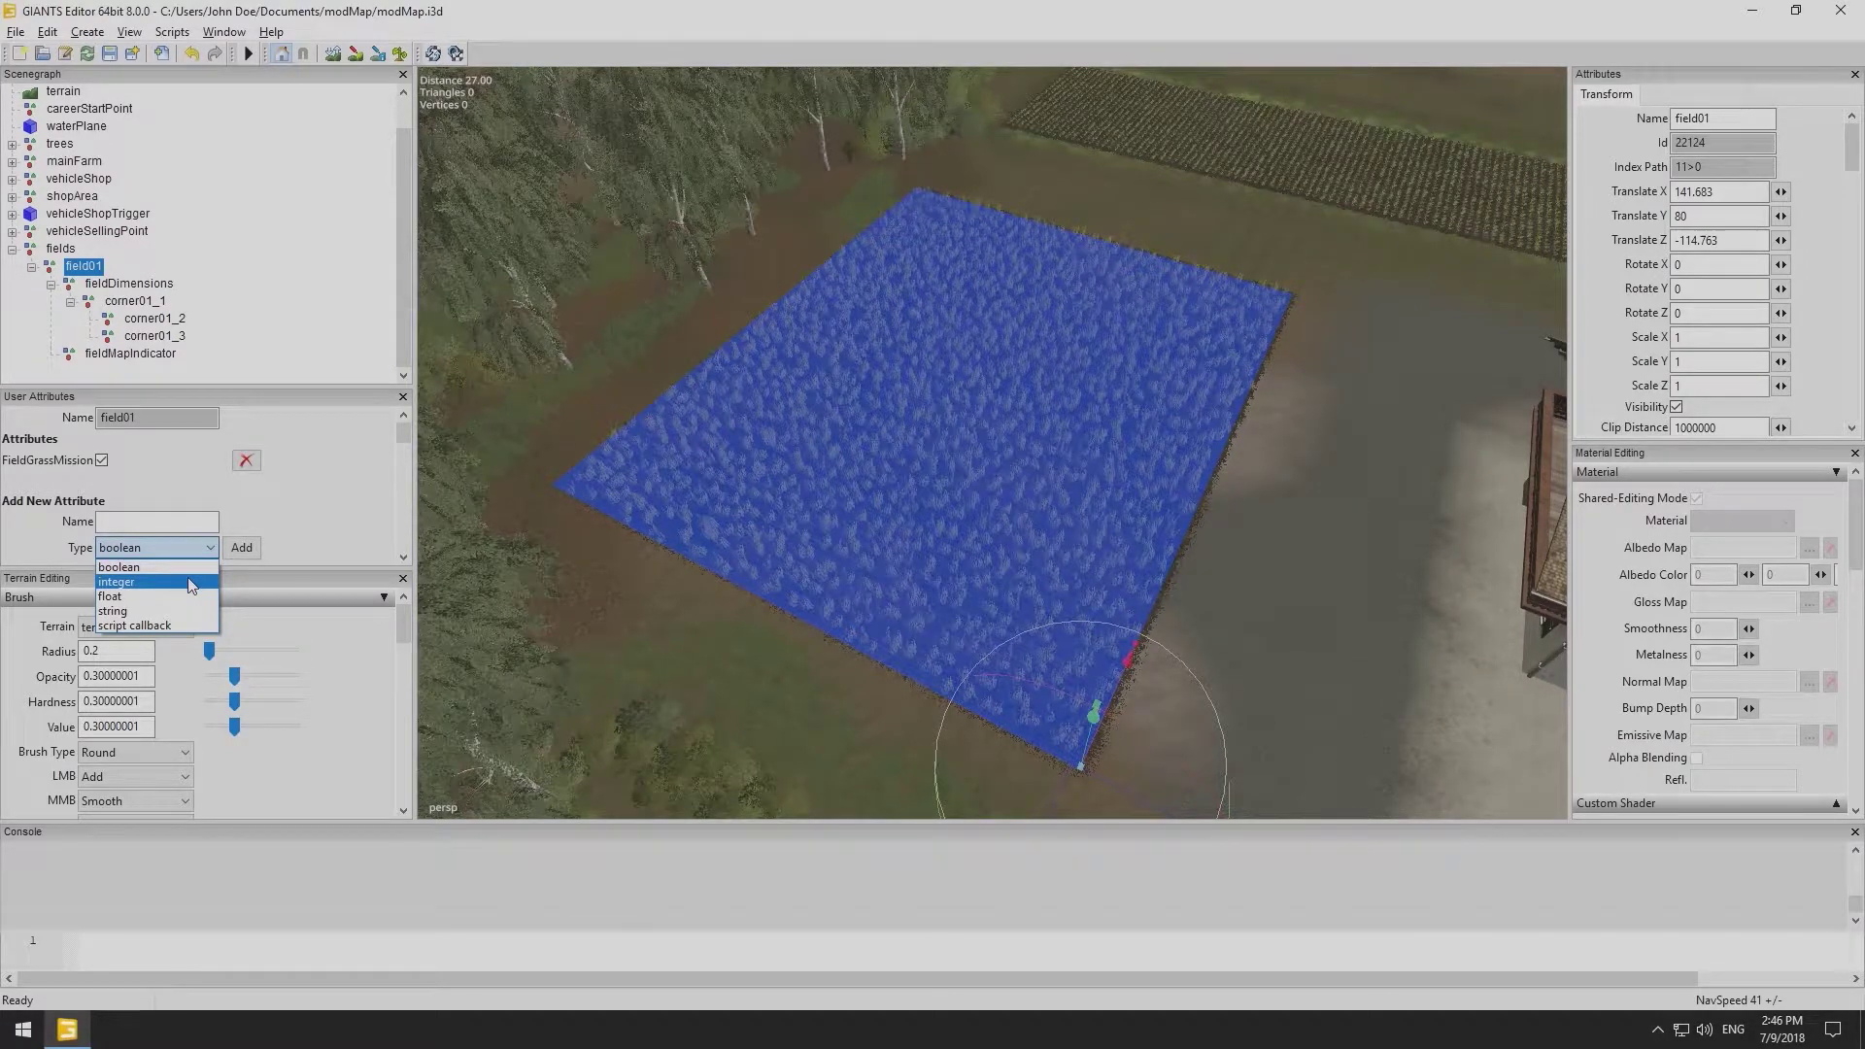
pyautogui.click(192, 583)
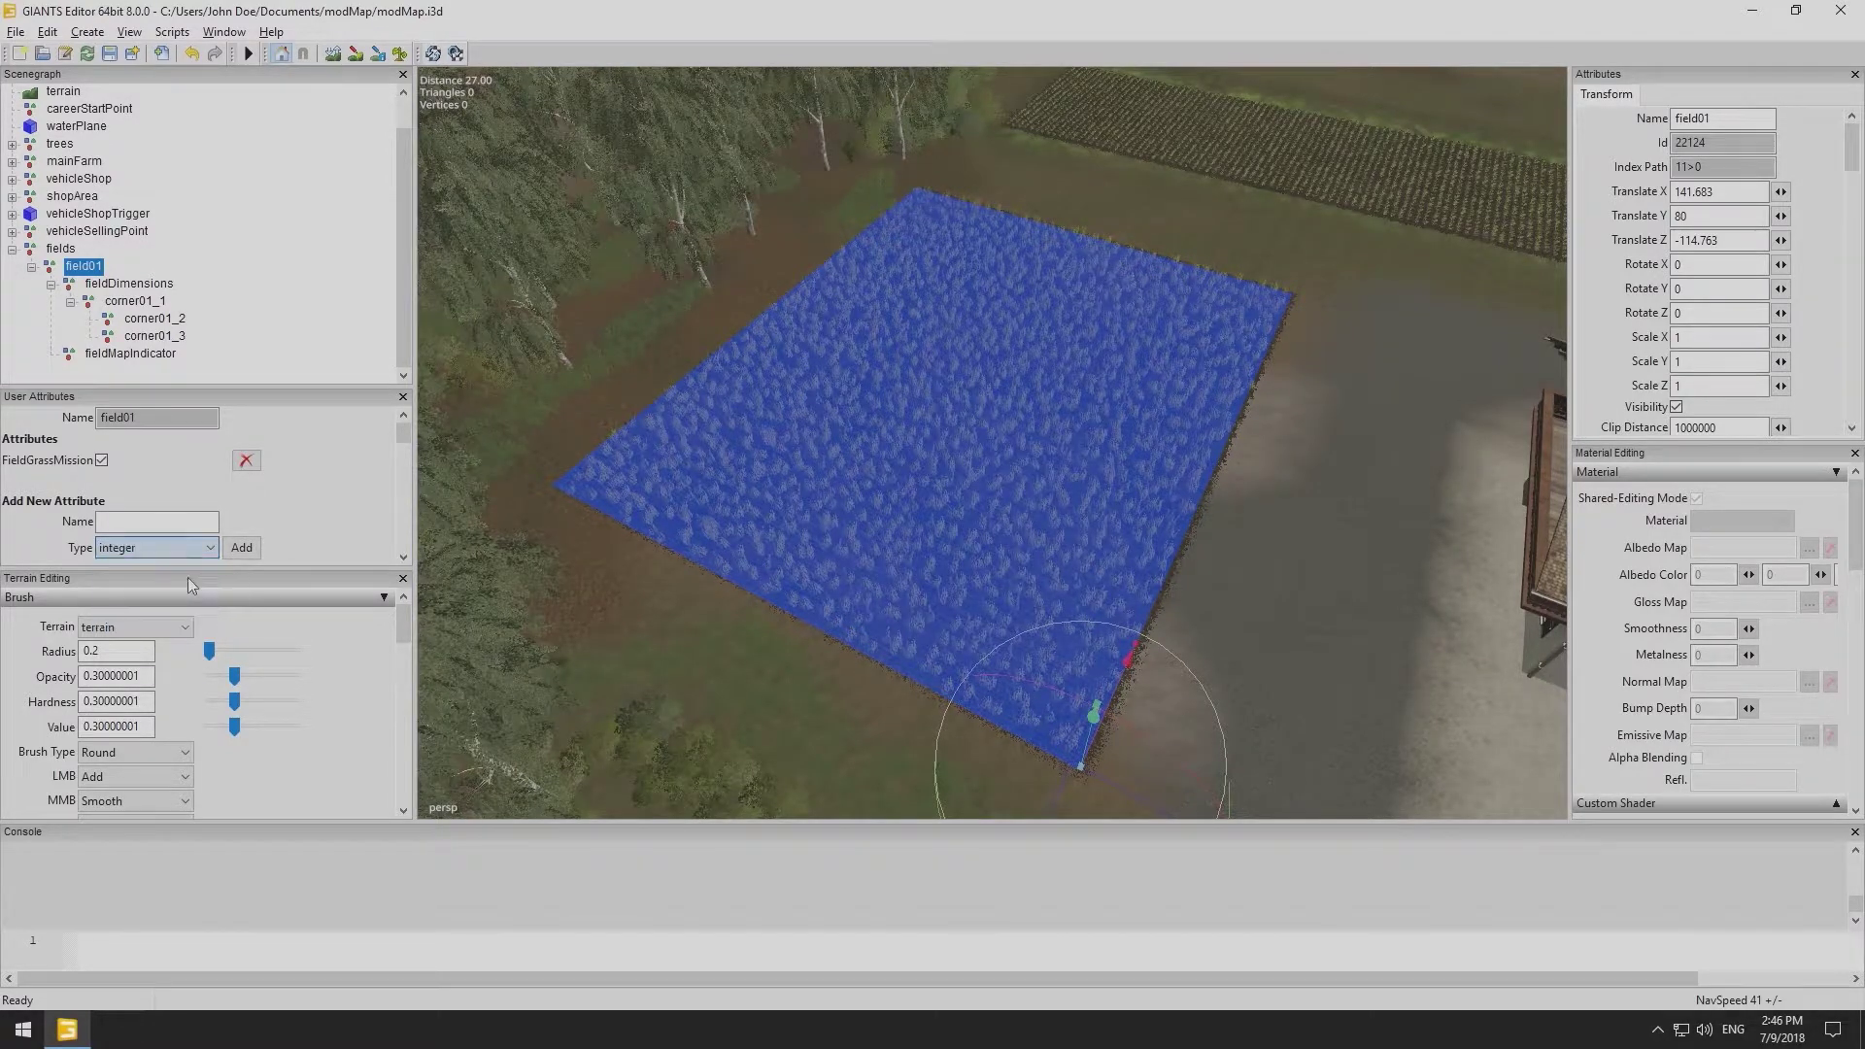
pyautogui.click(202, 525)
pyautogui.write('fieldDimensionIndex')
pyautogui.click(241, 548)
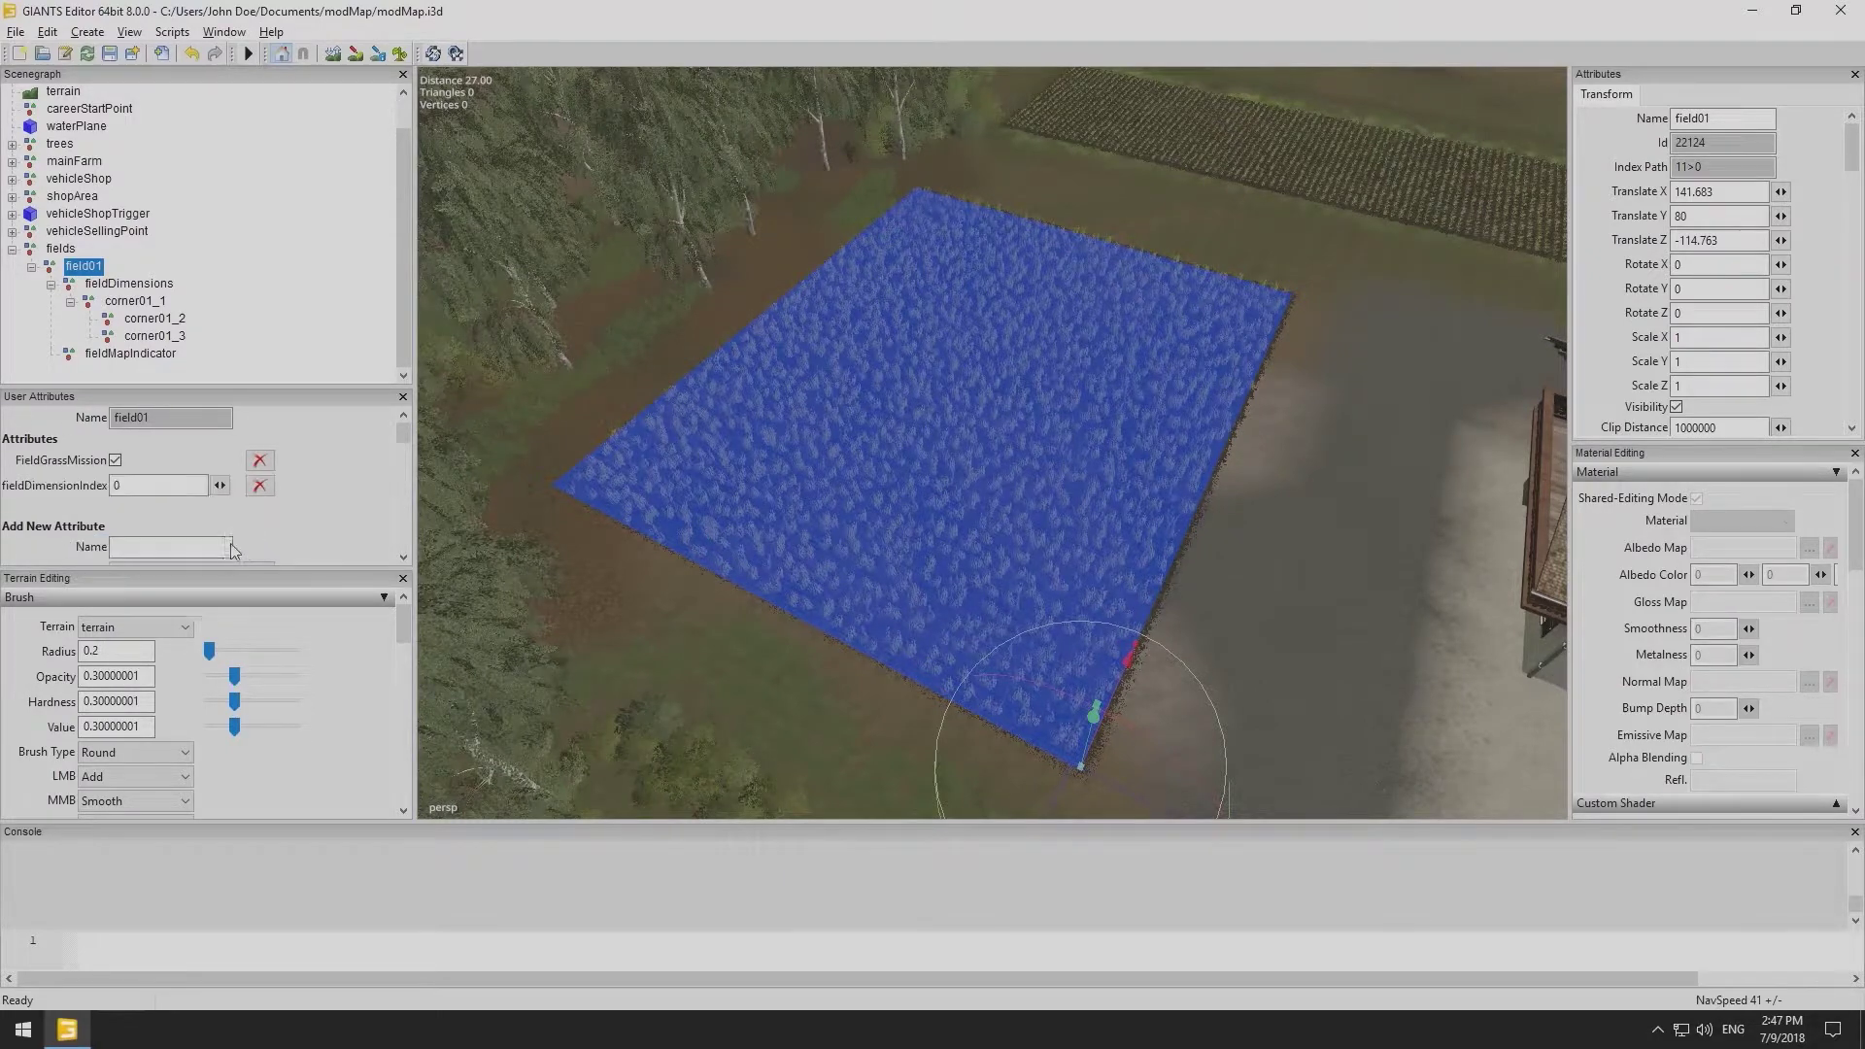
# Add a second integer user attribute named fieldIndicatorIndex to field01.
pyautogui.scroll(-2, 223, 539)
pyautogui.click(201, 519)
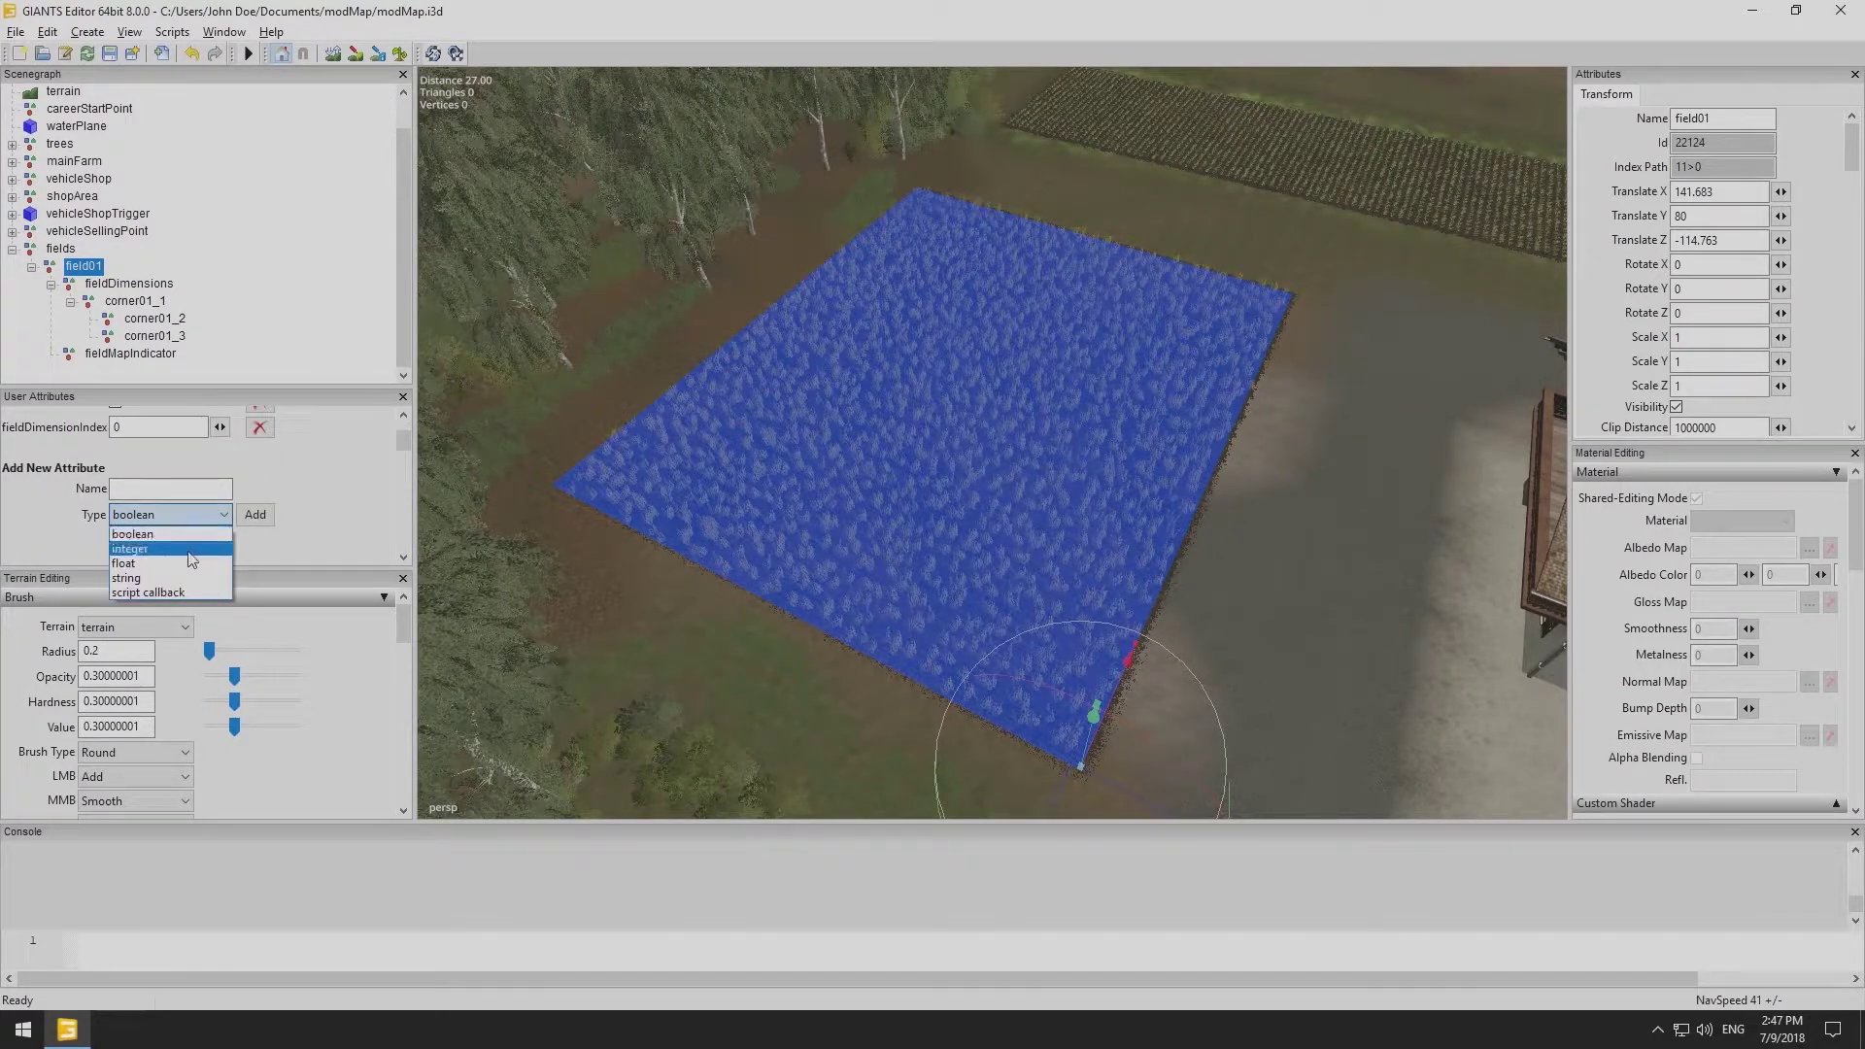
pyautogui.click(186, 550)
pyautogui.click(164, 488)
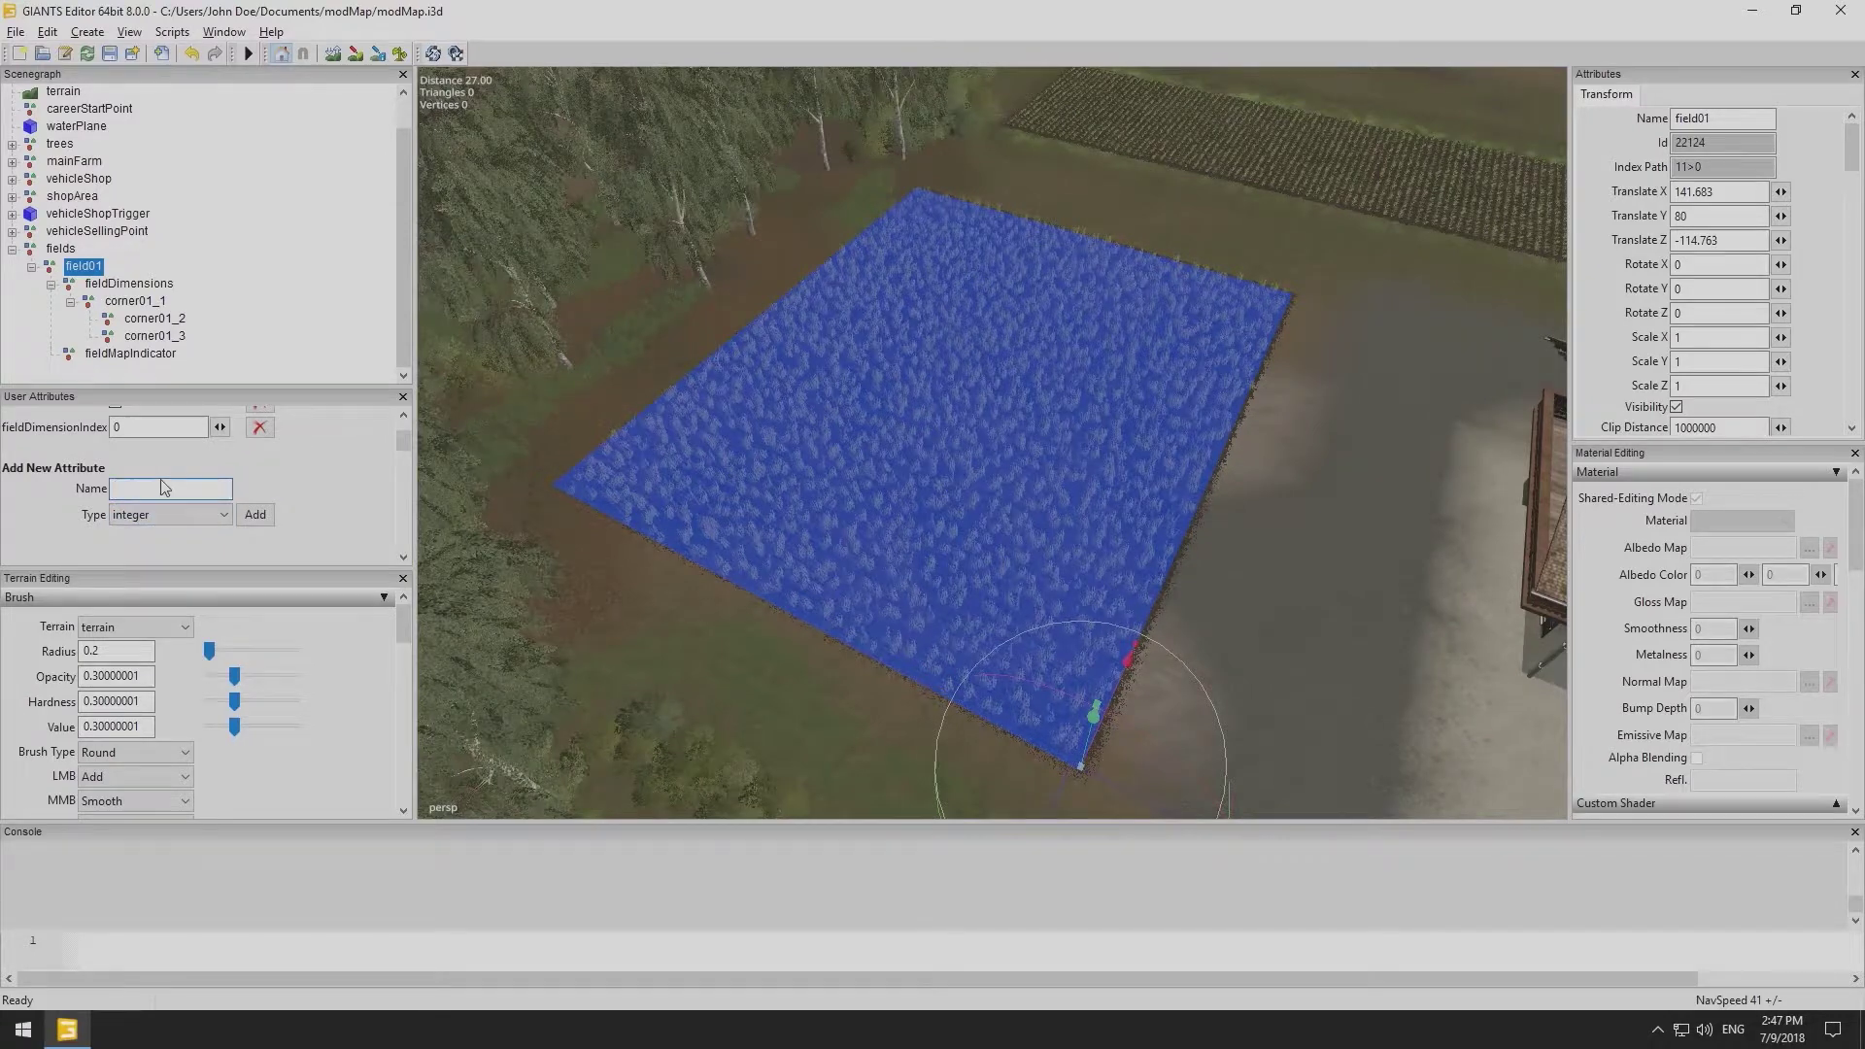
pyautogui.write('fieldIndicatorIndex')
pyautogui.click(250, 512)
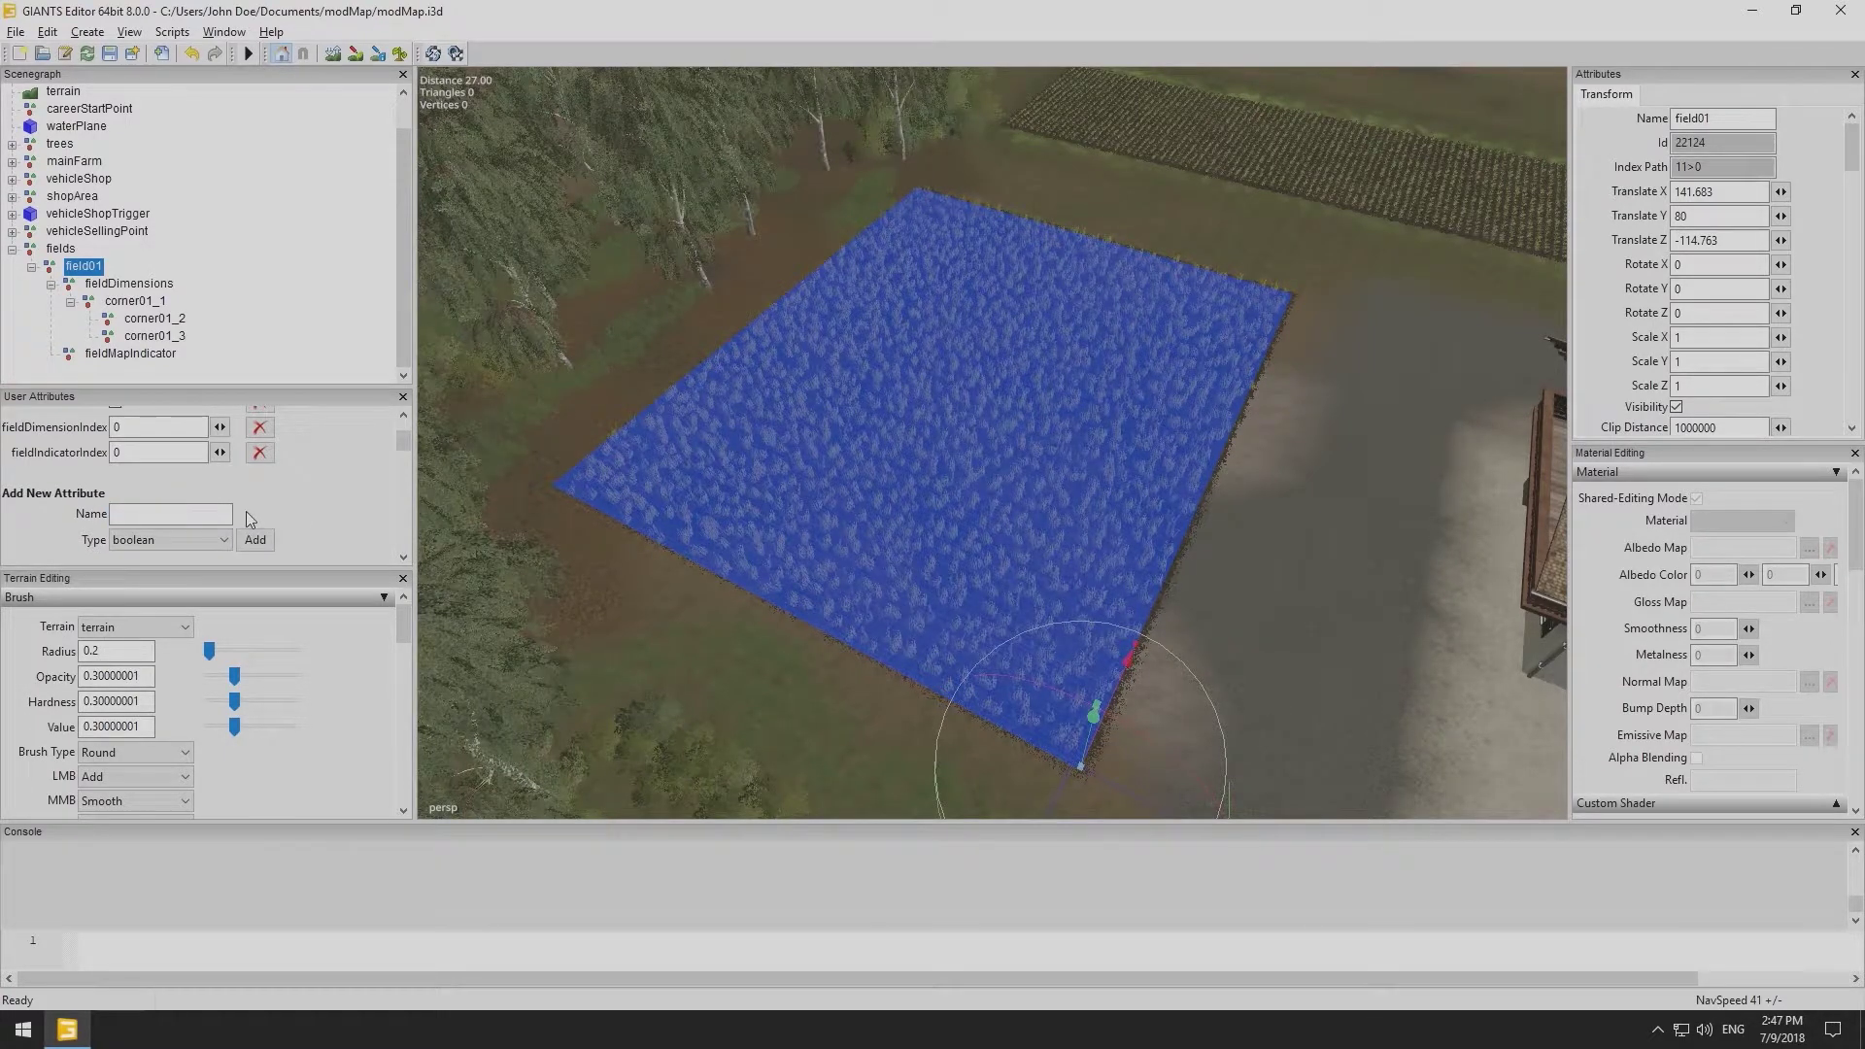
# Collapse the fieldDimensions group and set field01's fieldIndicatorIndex attribute to 1.
pyautogui.scroll(-1, 270, 503)
pyautogui.click(51, 285)
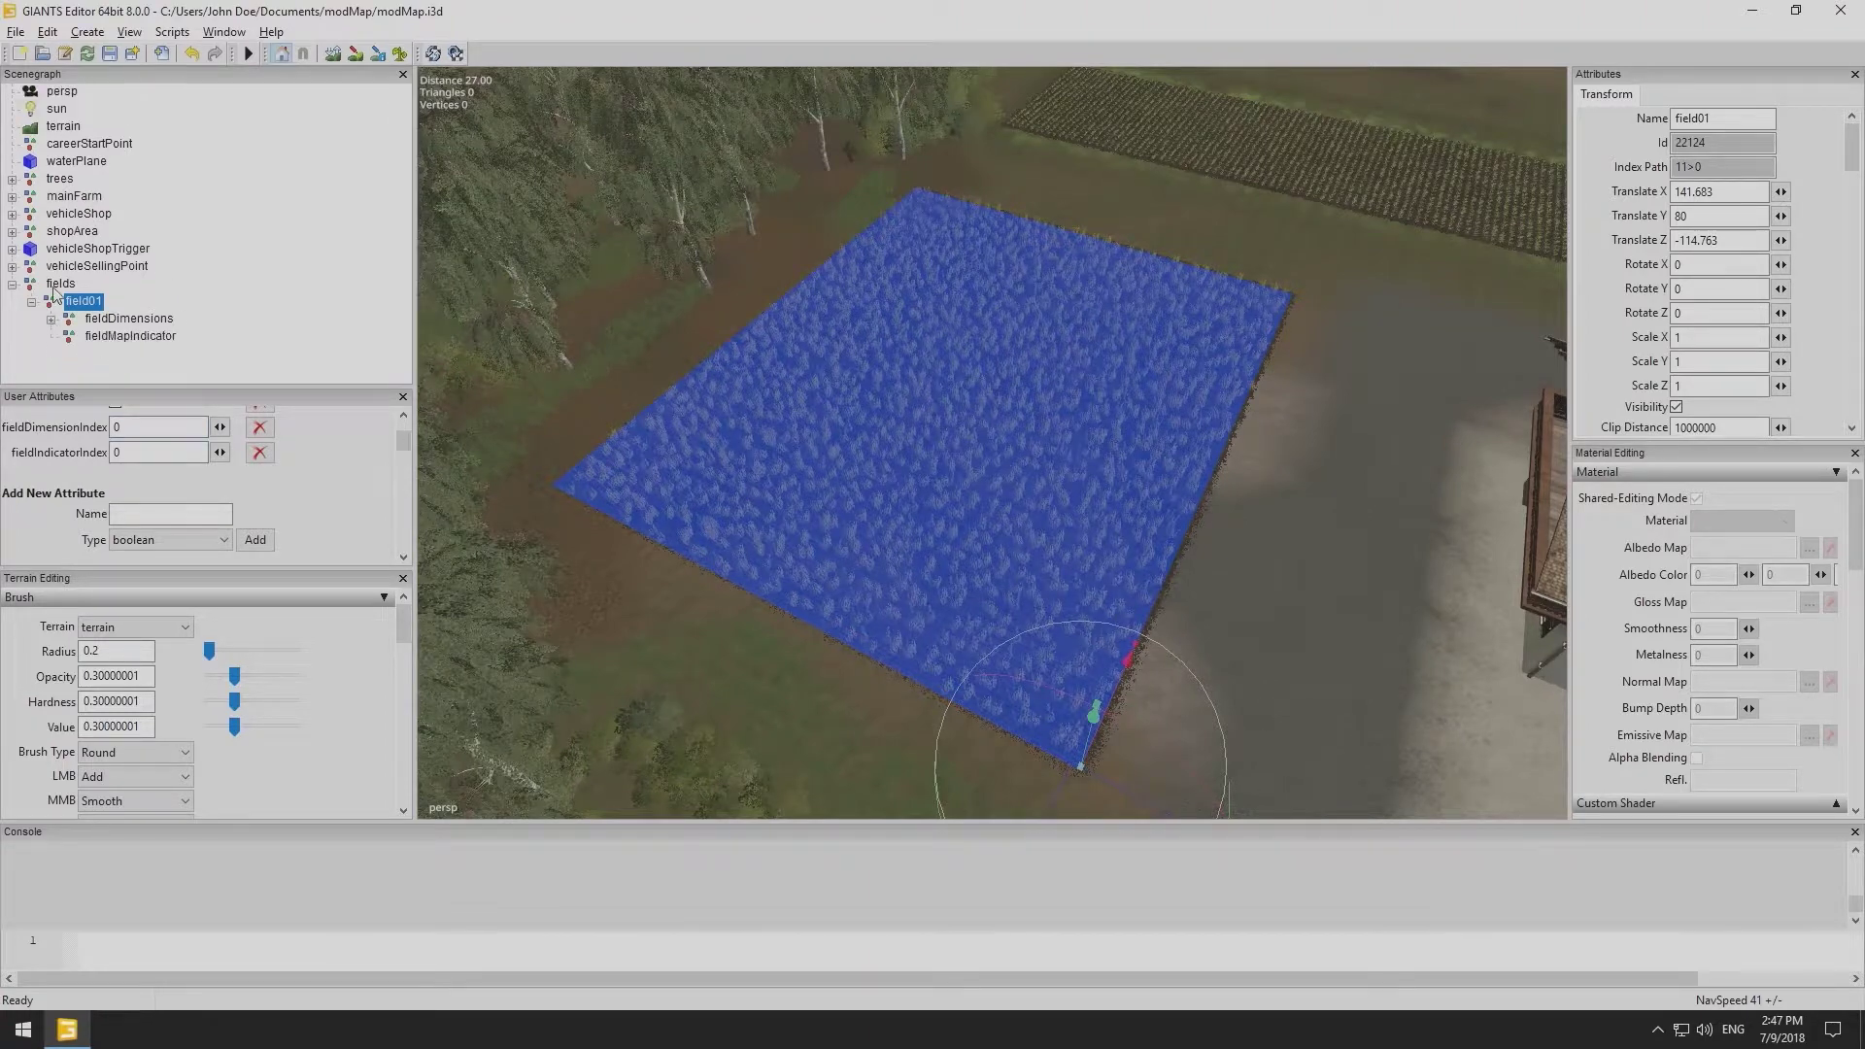
pyautogui.doubleClick(114, 453)
pyautogui.write('1')
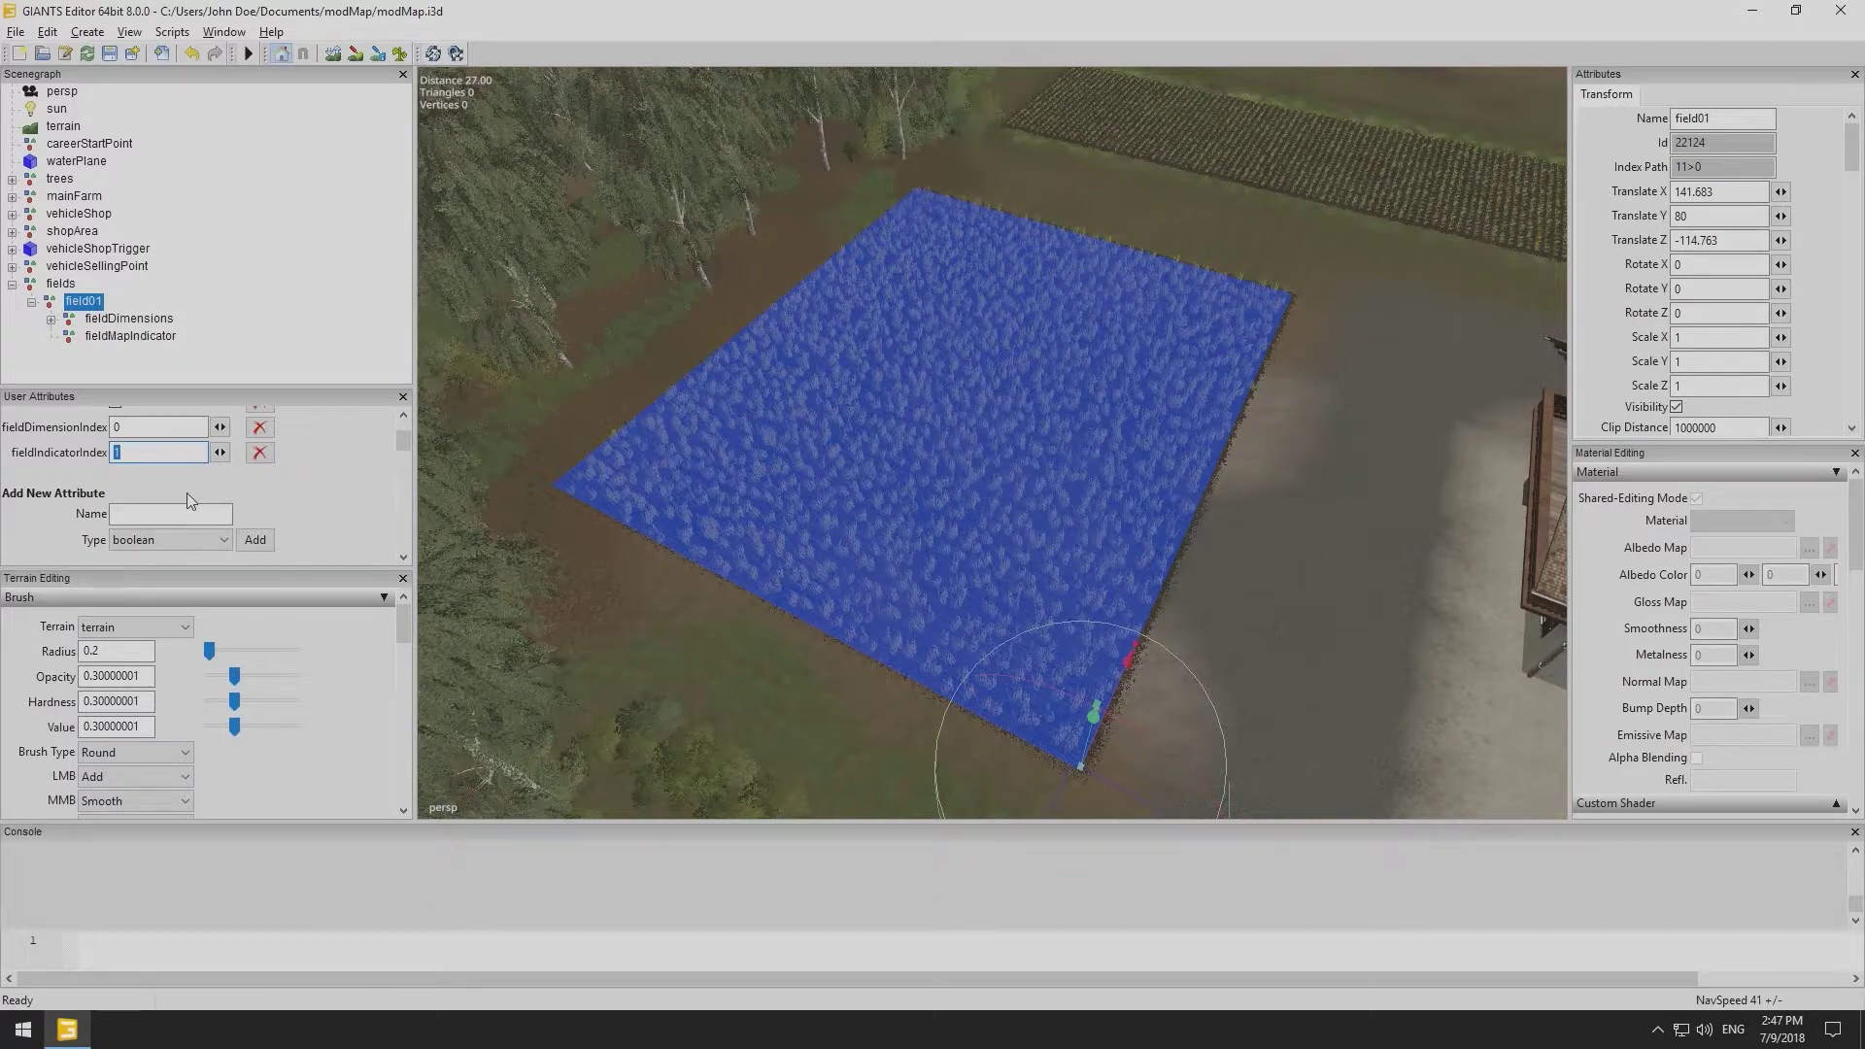